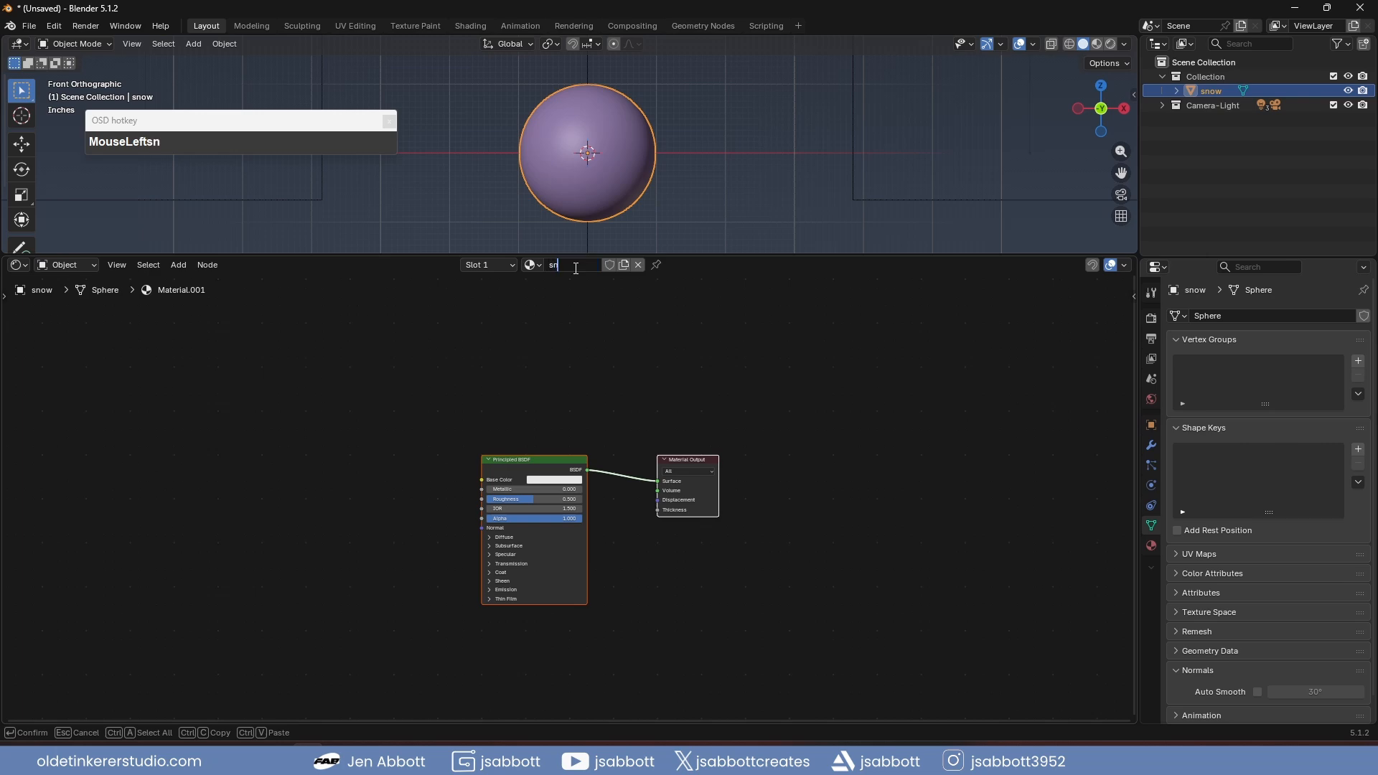
- Name the sphere's material snow and switch the 3D viewport to rendered shading
key(Return)
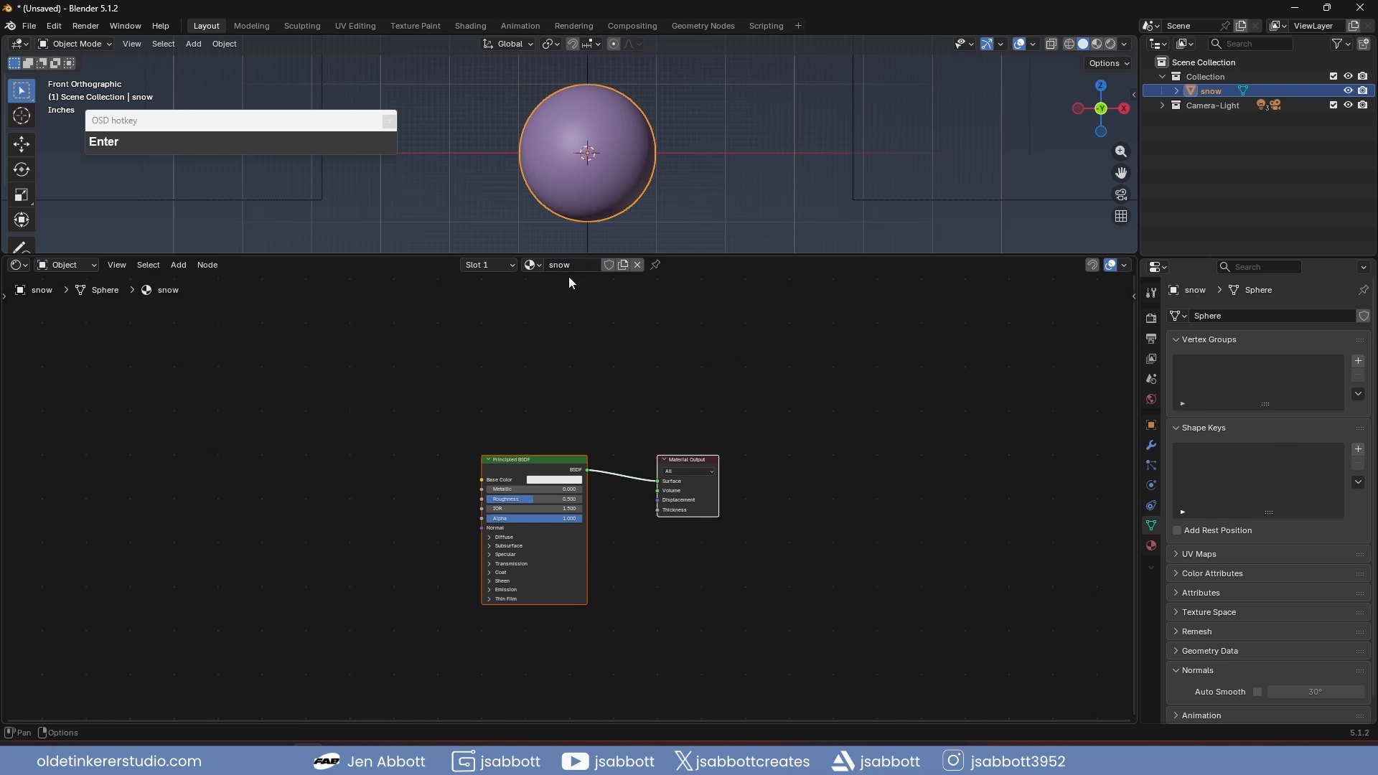
click(754, 188)
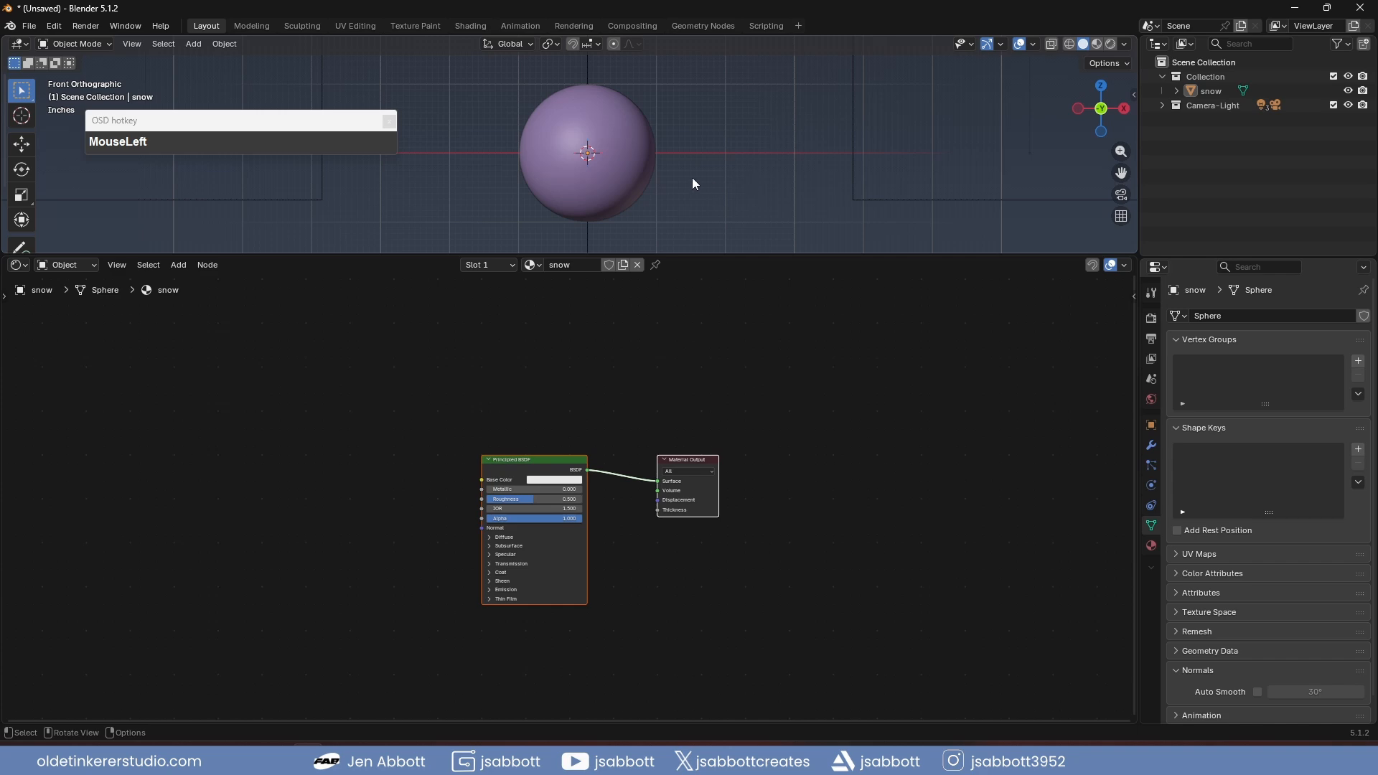
key(z)
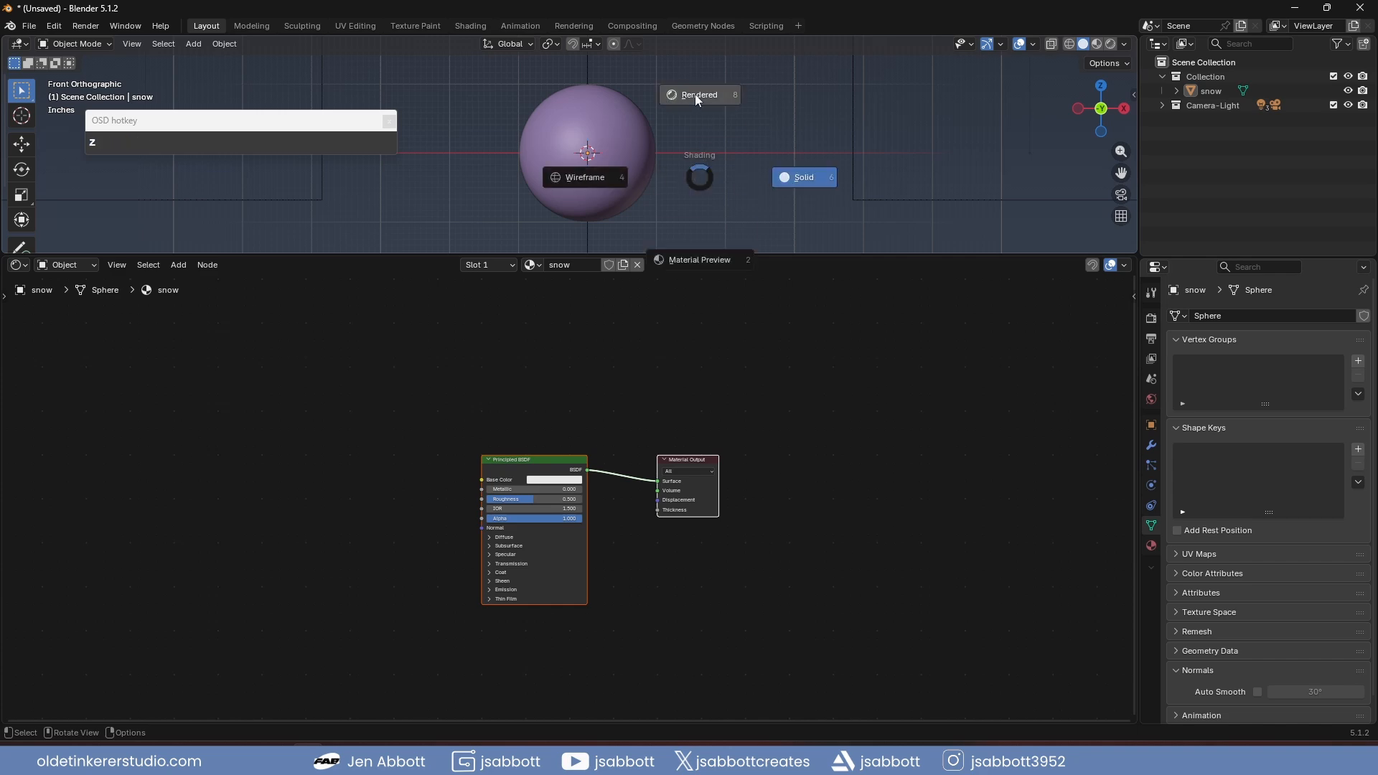
click(695, 94)
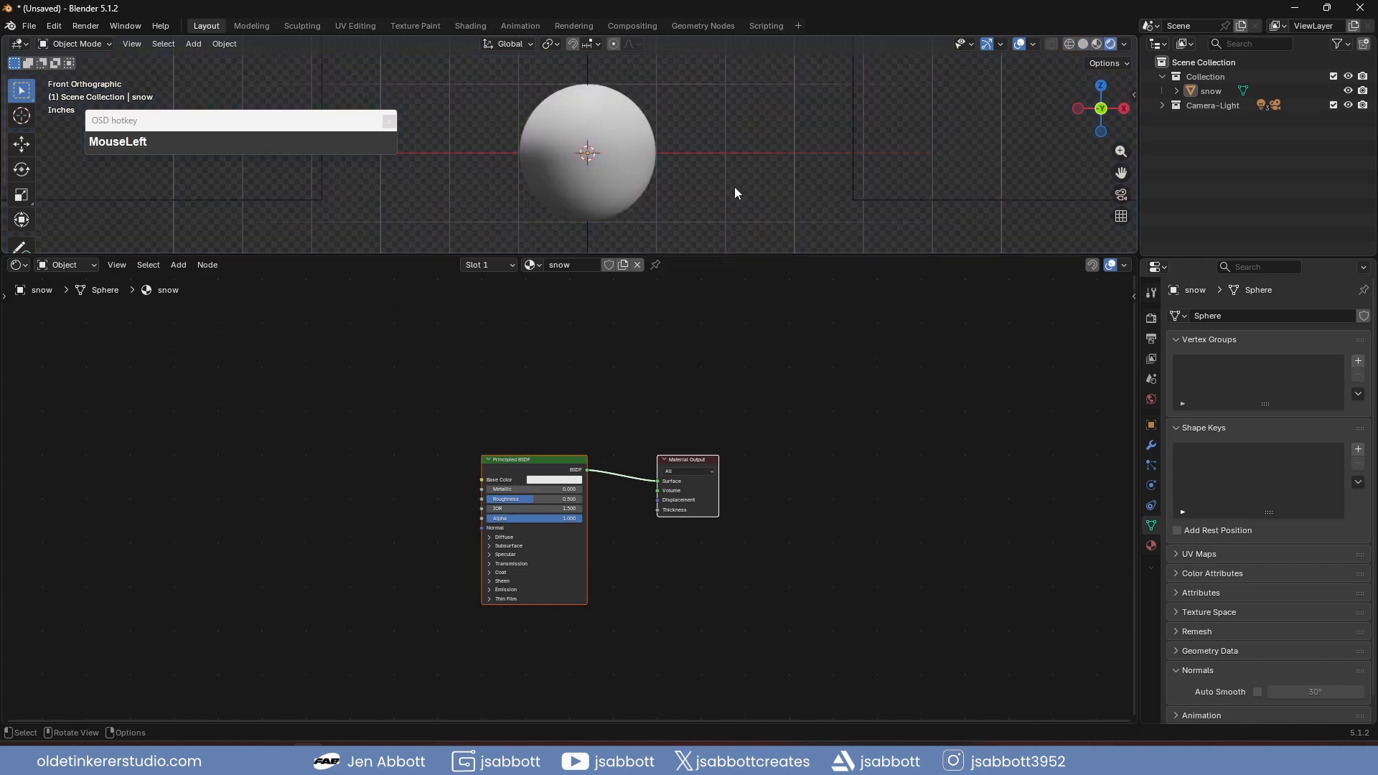
- Set the scene's render engine to Cycles
click(1150, 318)
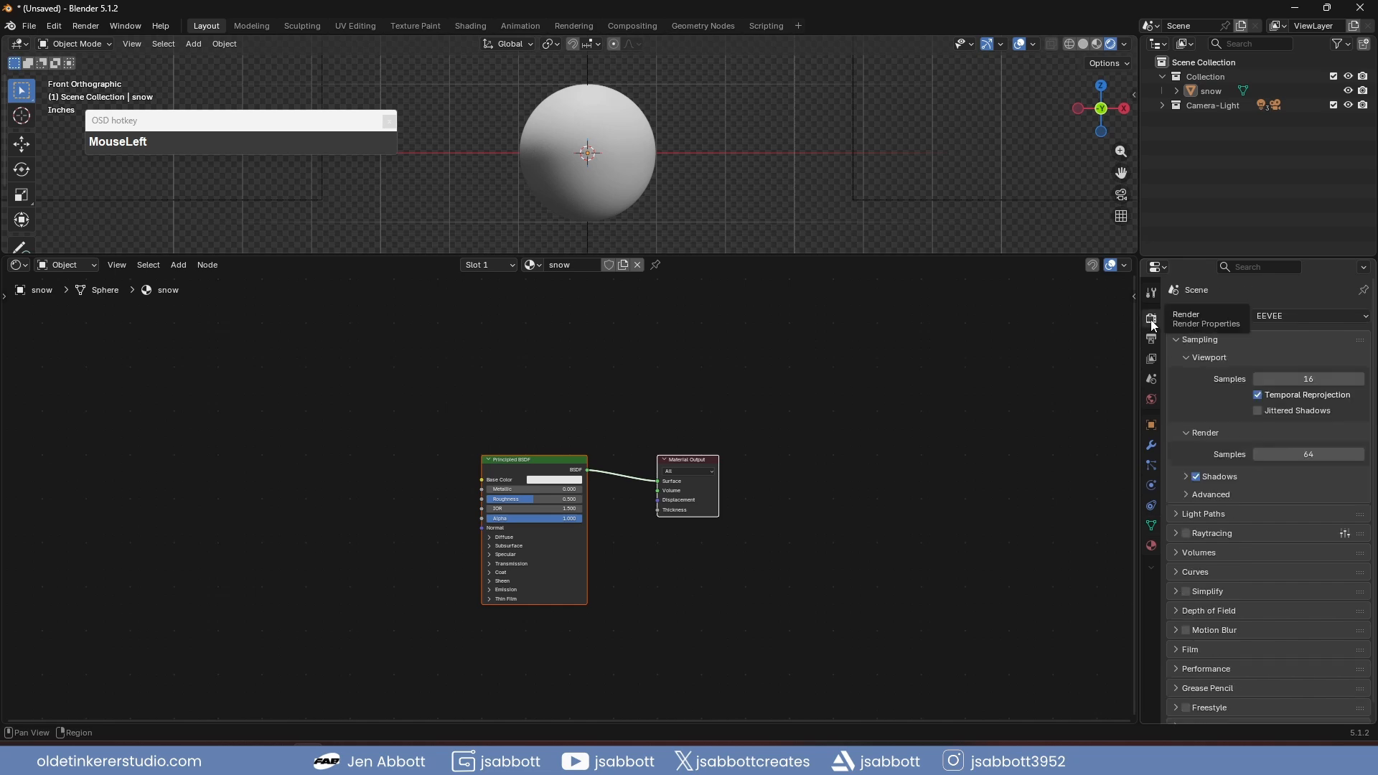
click(1268, 316)
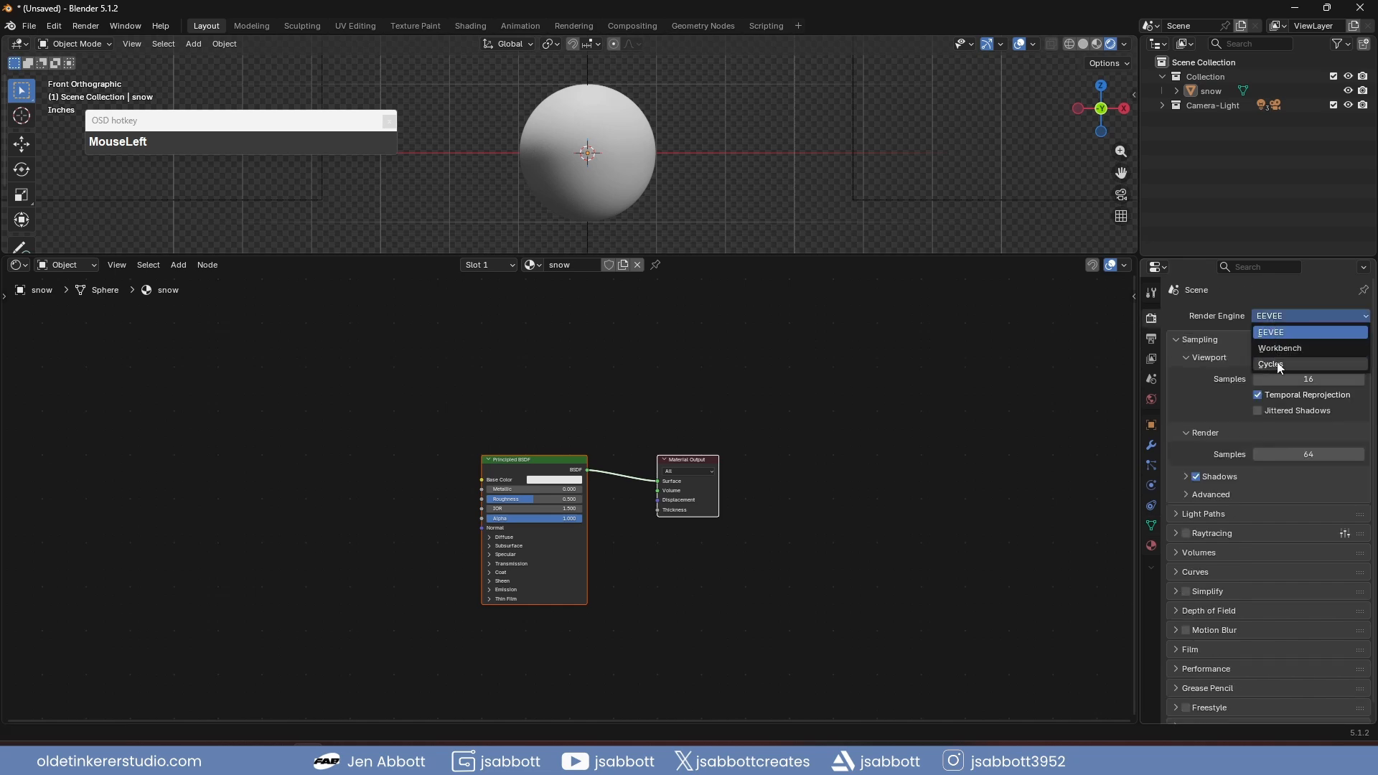
click(1276, 362)
click(1271, 333)
click(1275, 361)
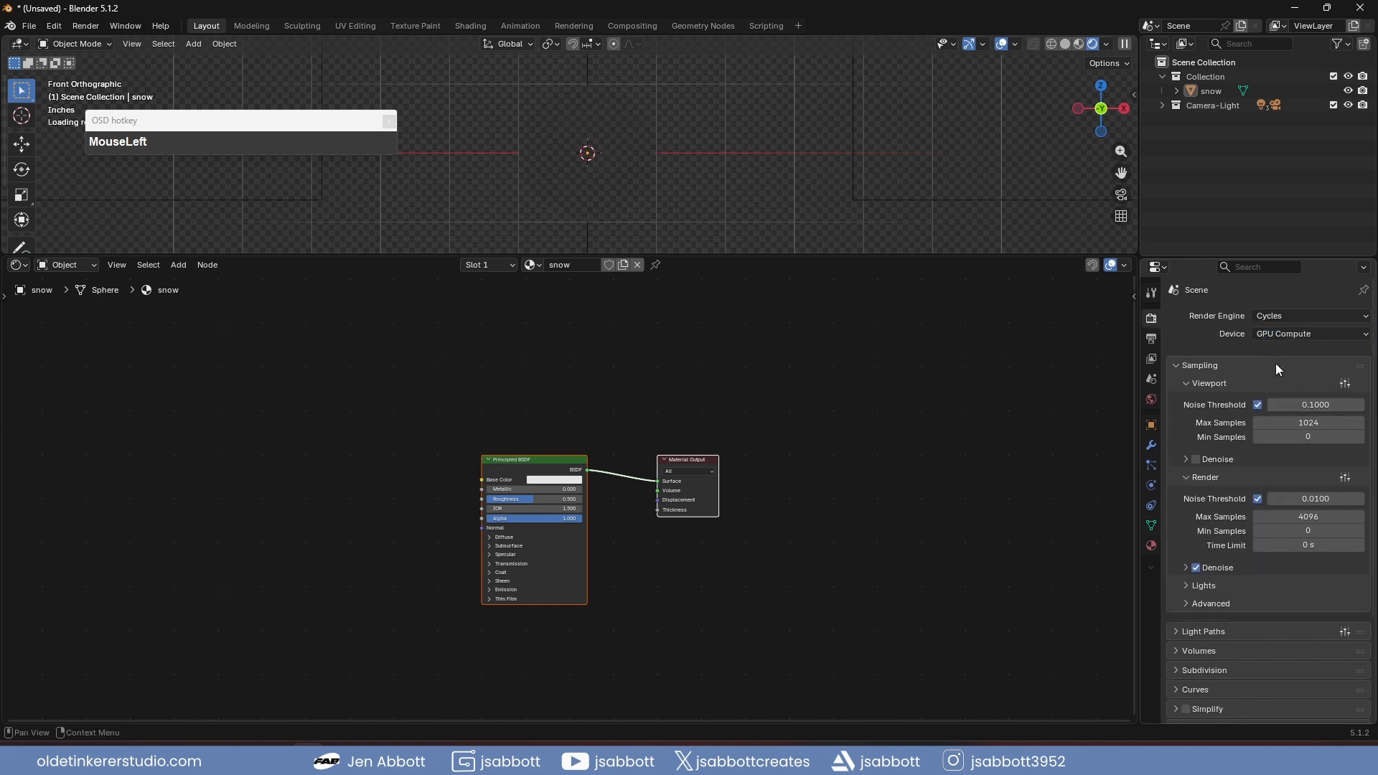
- Search the enabled add-ons in the preferences for "node"
click(54, 25)
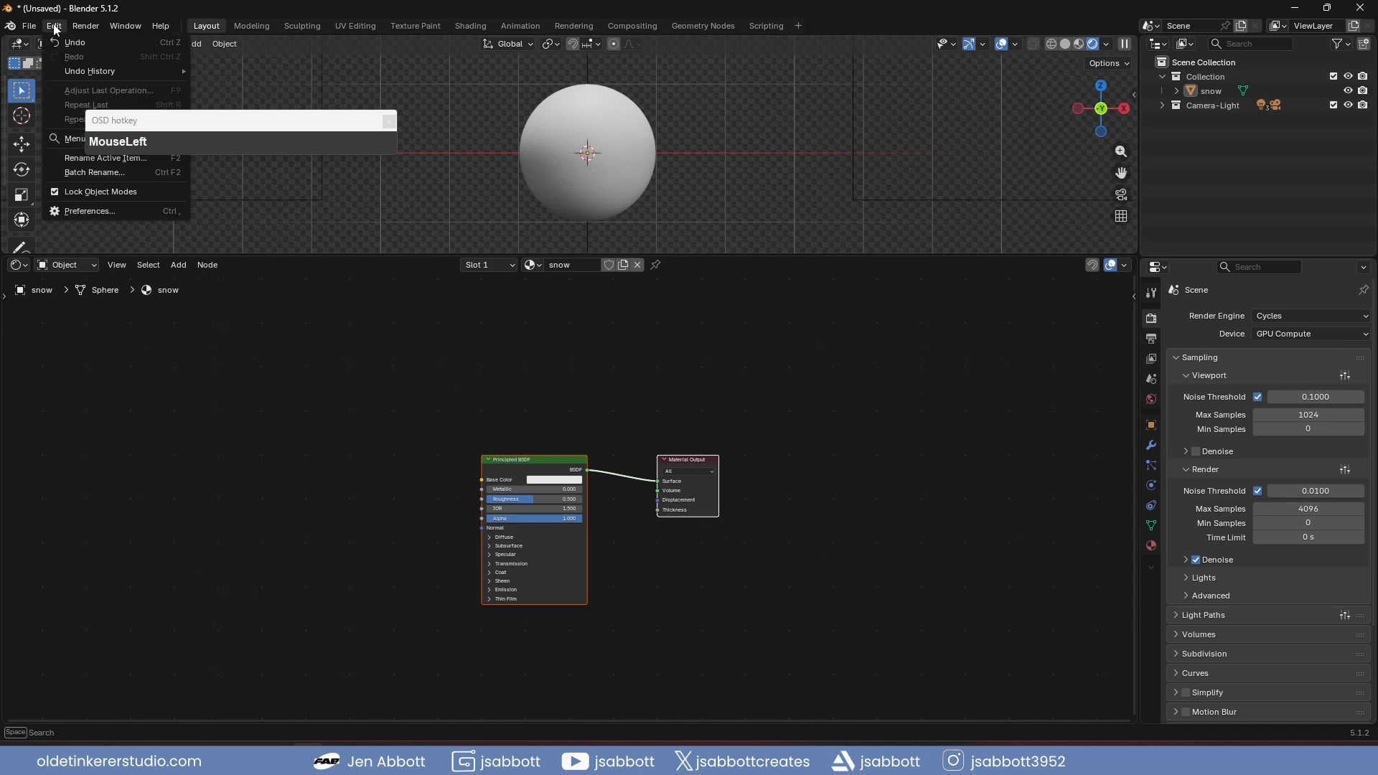
click(91, 211)
click(614, 88)
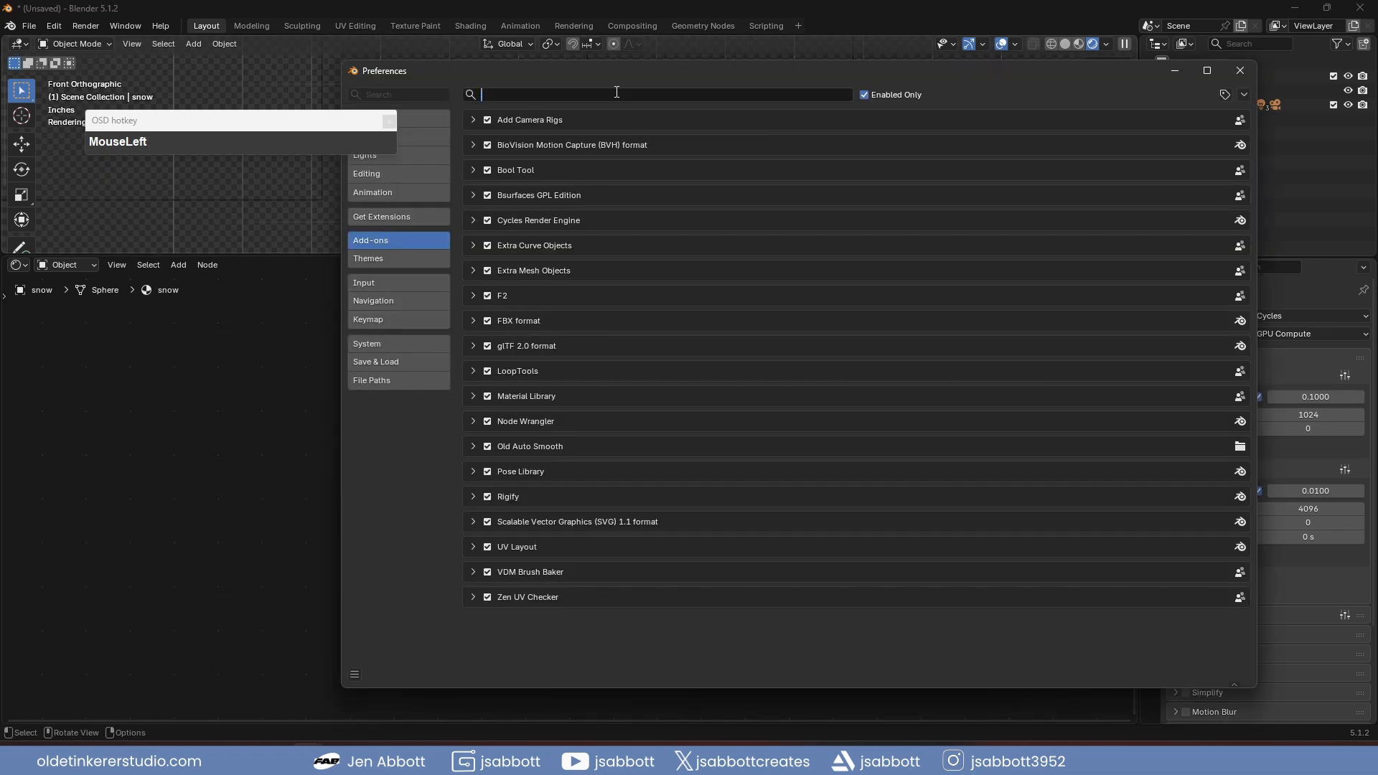
text(node)
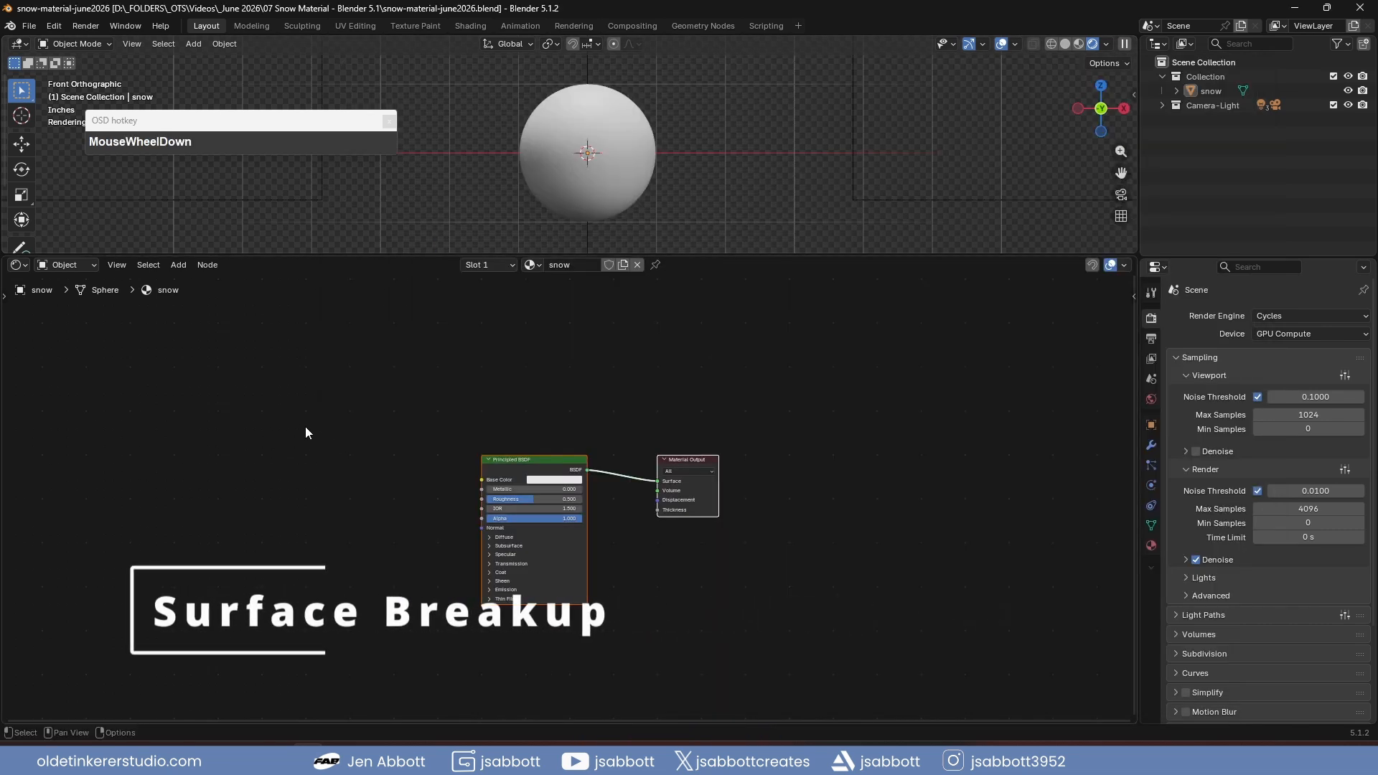
- Add a Voronoi Texture node to the snow material, placed before the Principled BSDF
middle_drag(271, 406, 418, 411)
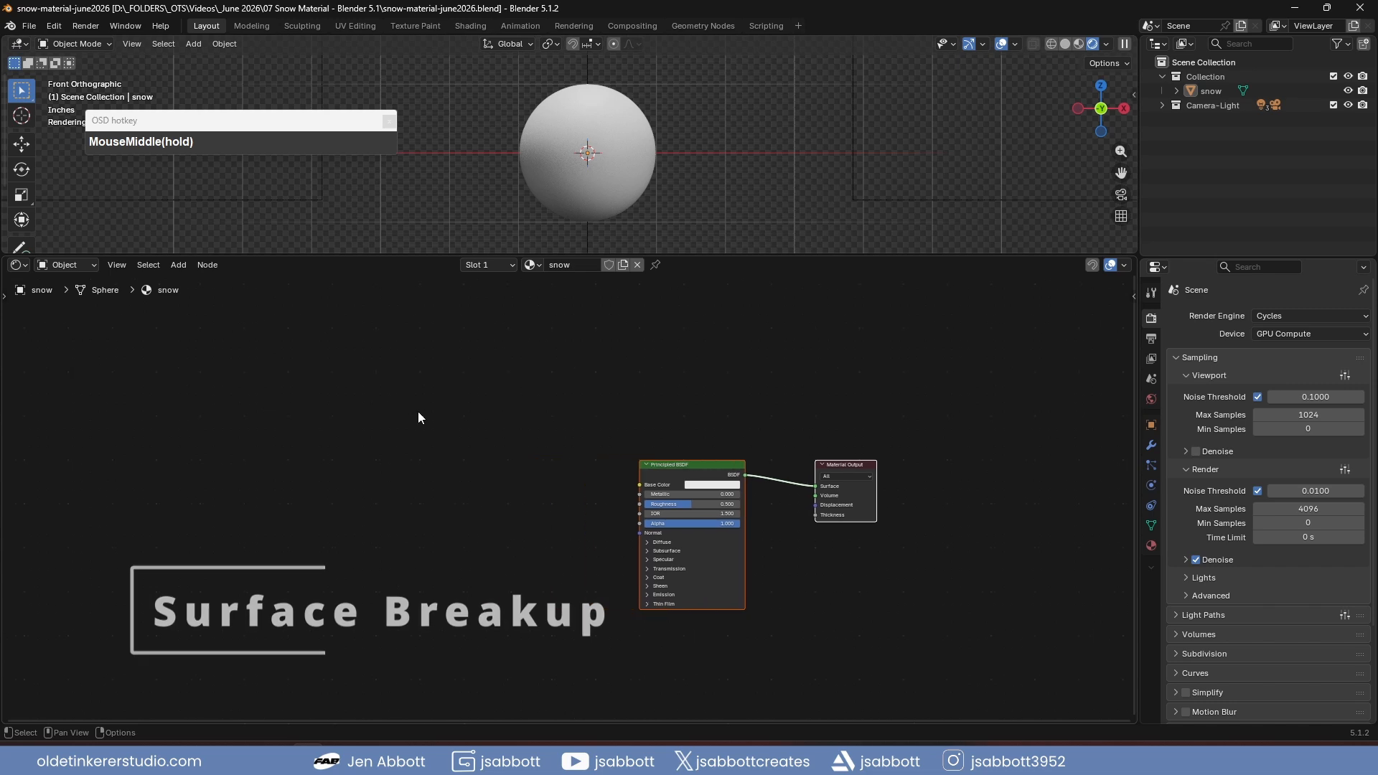
key(shift+a)
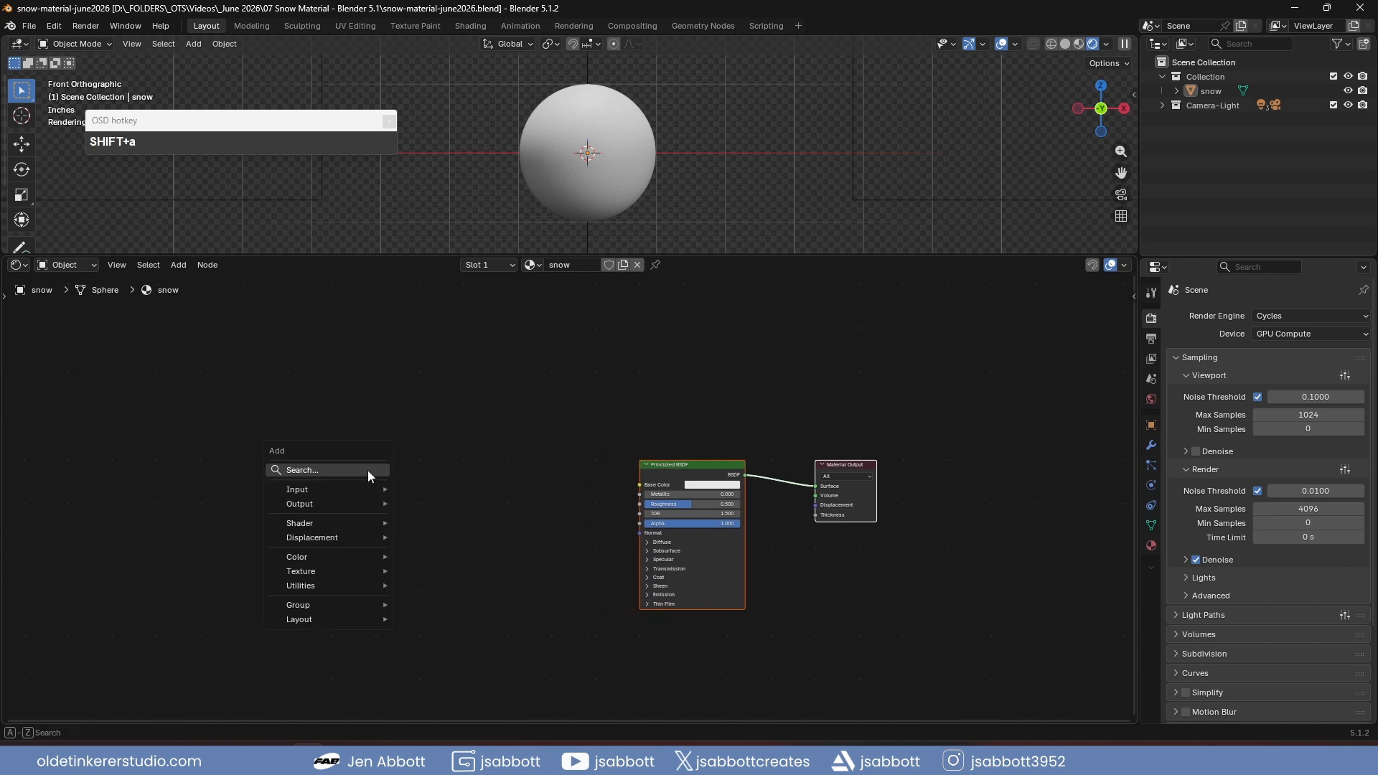
mouse_move(350, 573)
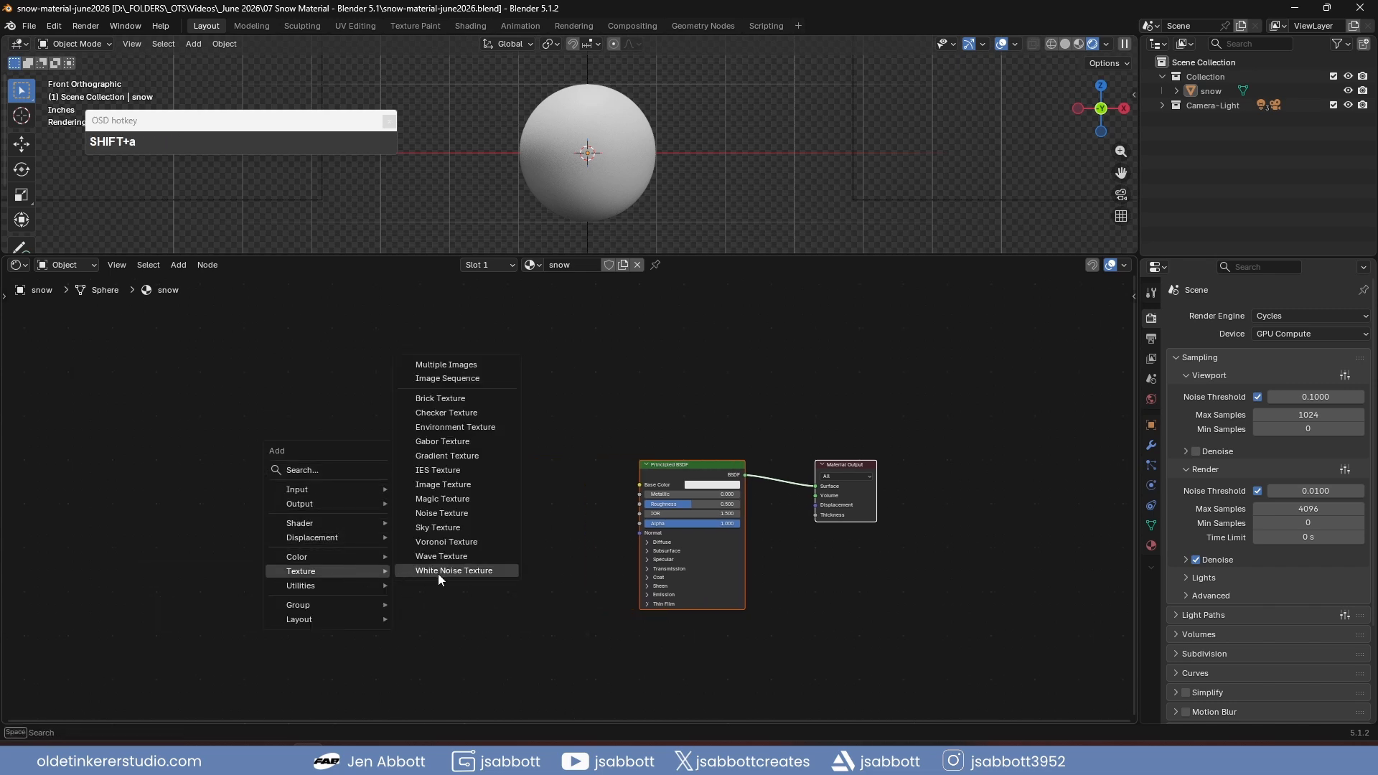
click(444, 542)
click(399, 447)
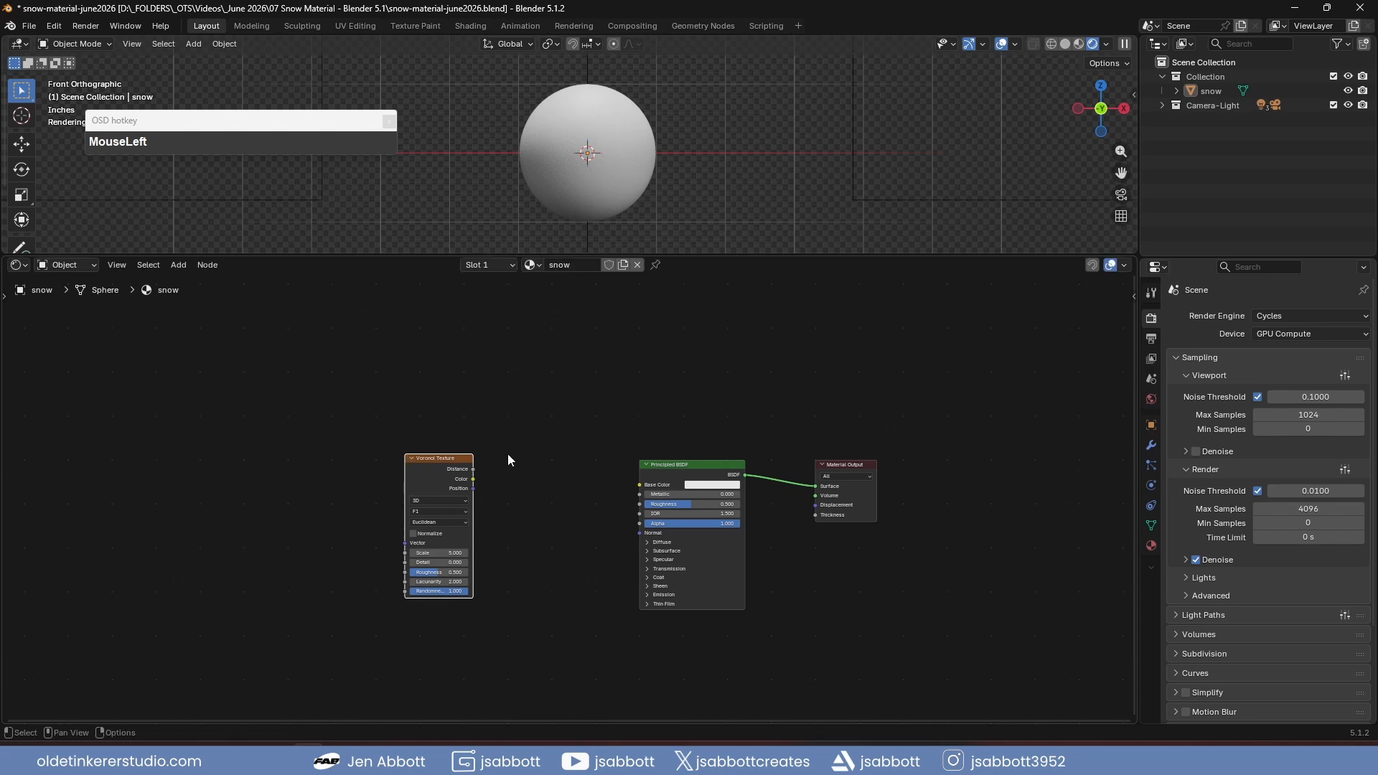
- Attach Mapping and Texture Coordinate nodes to the Voronoi Texture and feed the mapping from the Object coordinates
scroll(513, 453, up, 2)
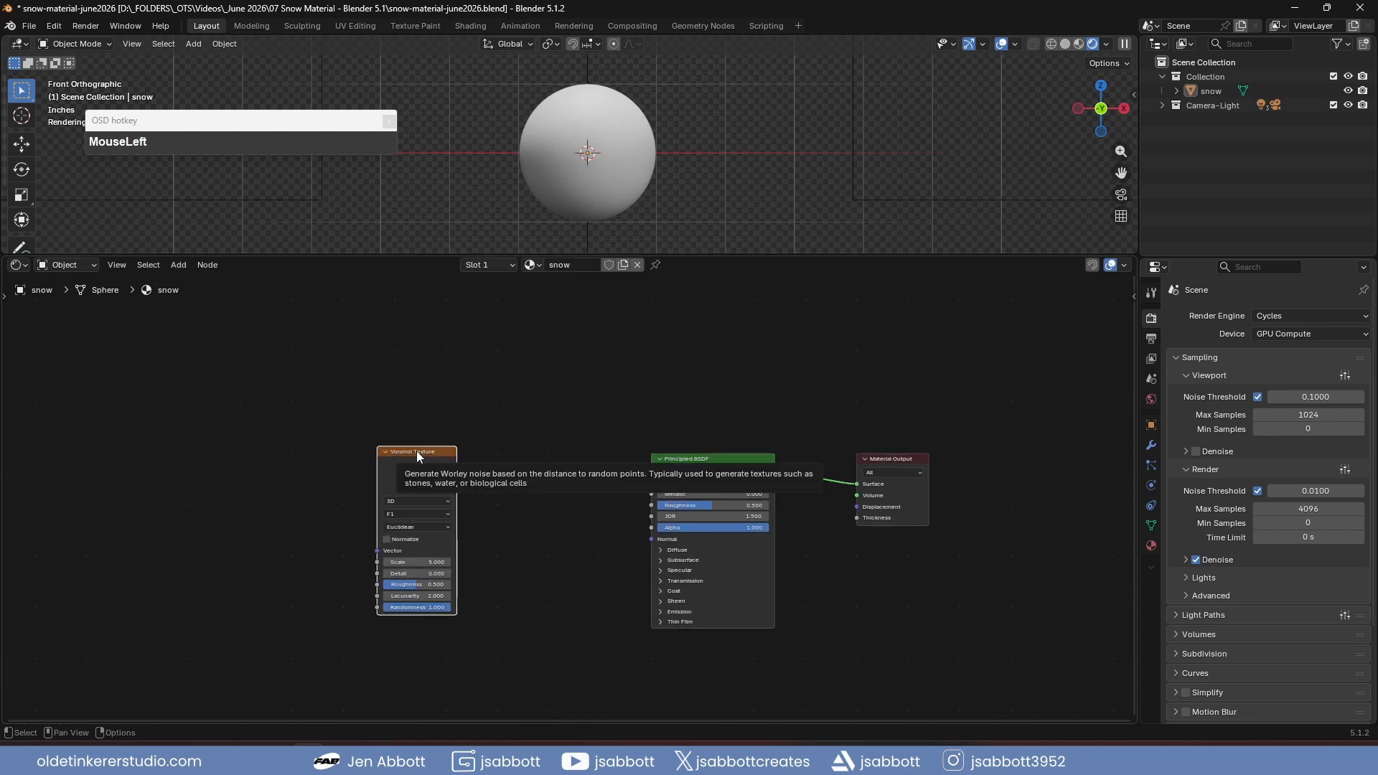
key(ctrl+t)
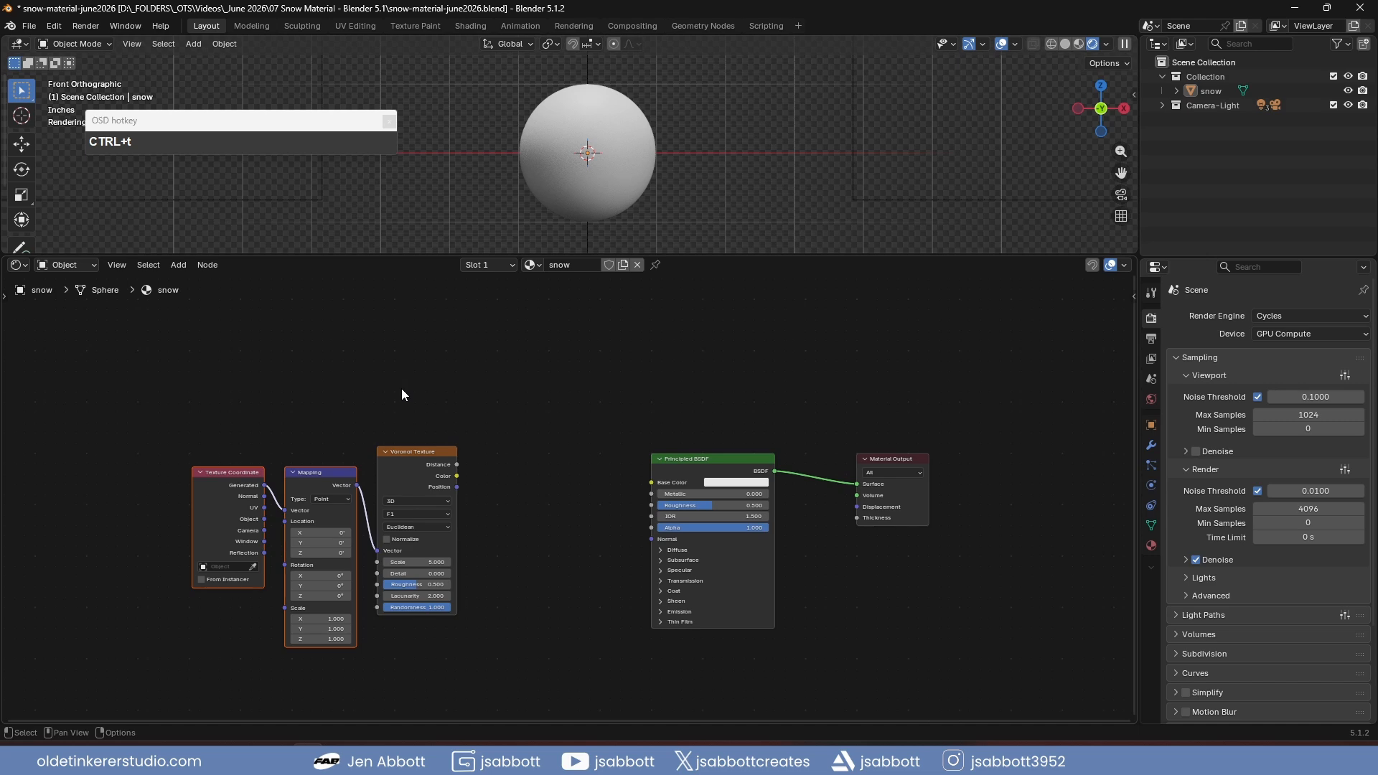
drag(264, 519, 283, 511)
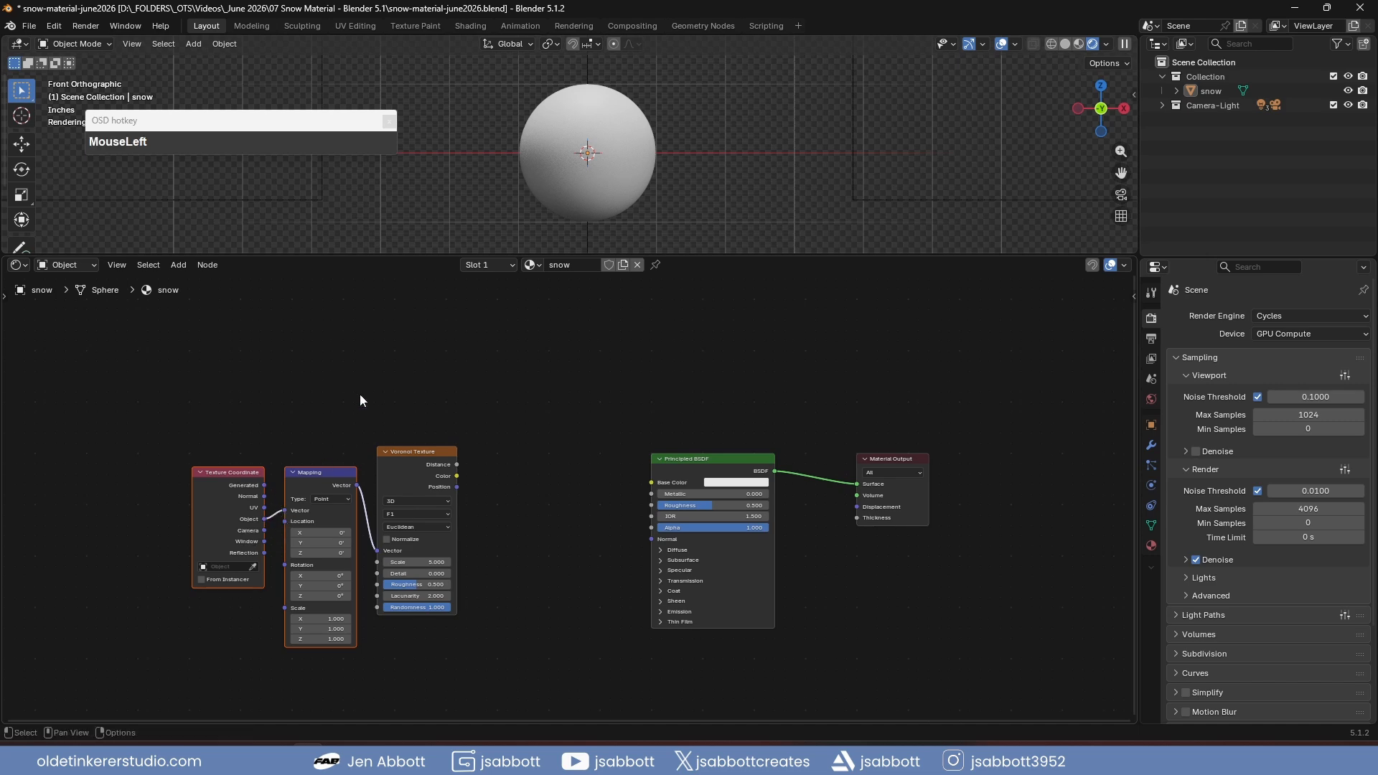
- Preview the Voronoi Texture on the sphere and set its scale to 75 and detail to 10
ctrl+shift+click(425, 453)
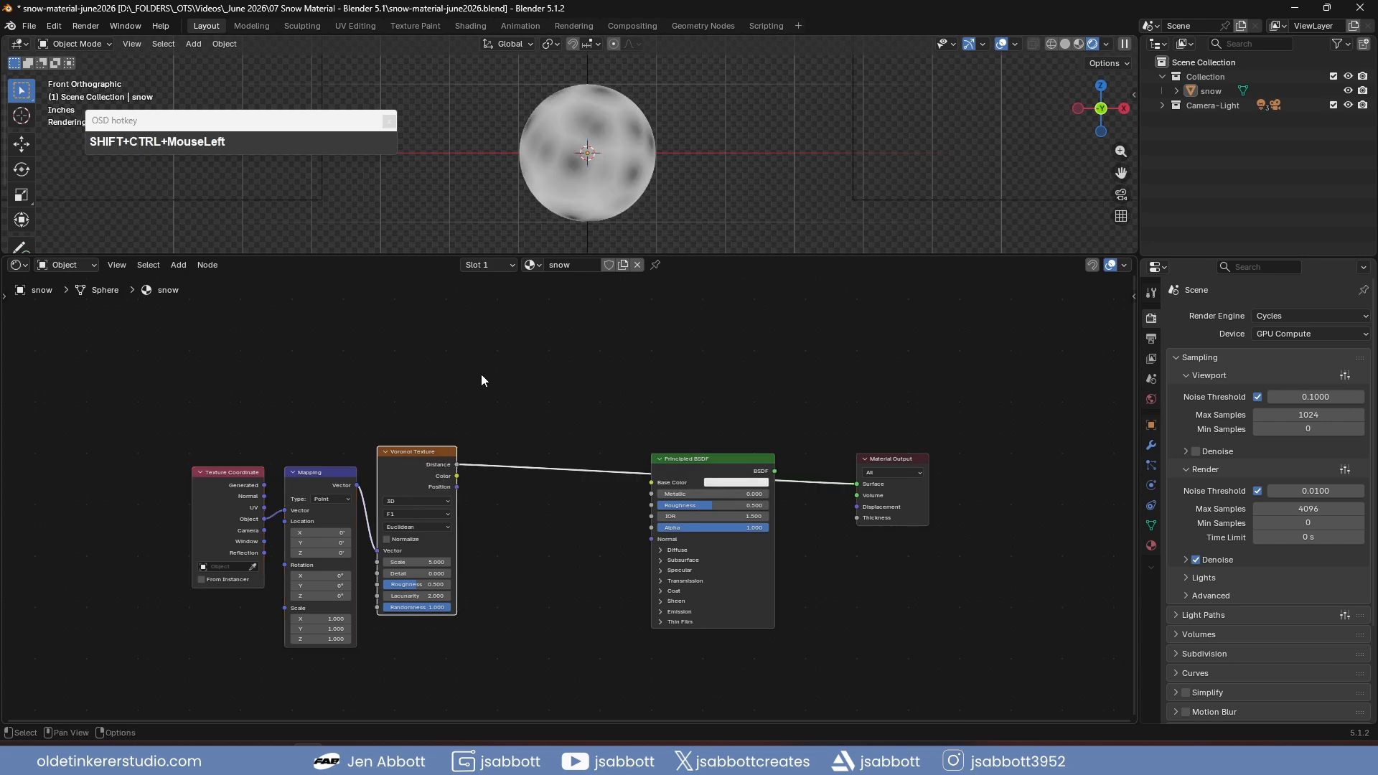
click(416, 561)
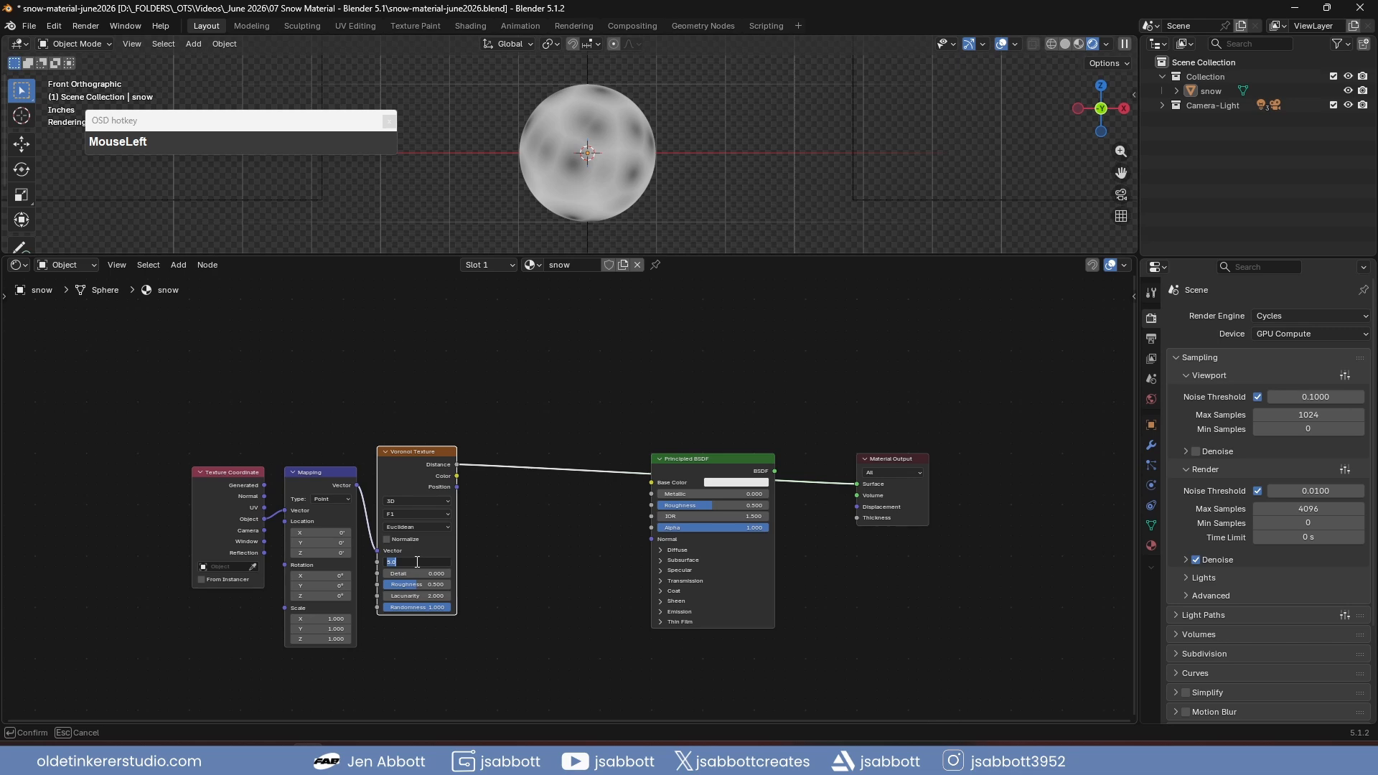
text(75)
key(Tab)
text(10)
key(Return)
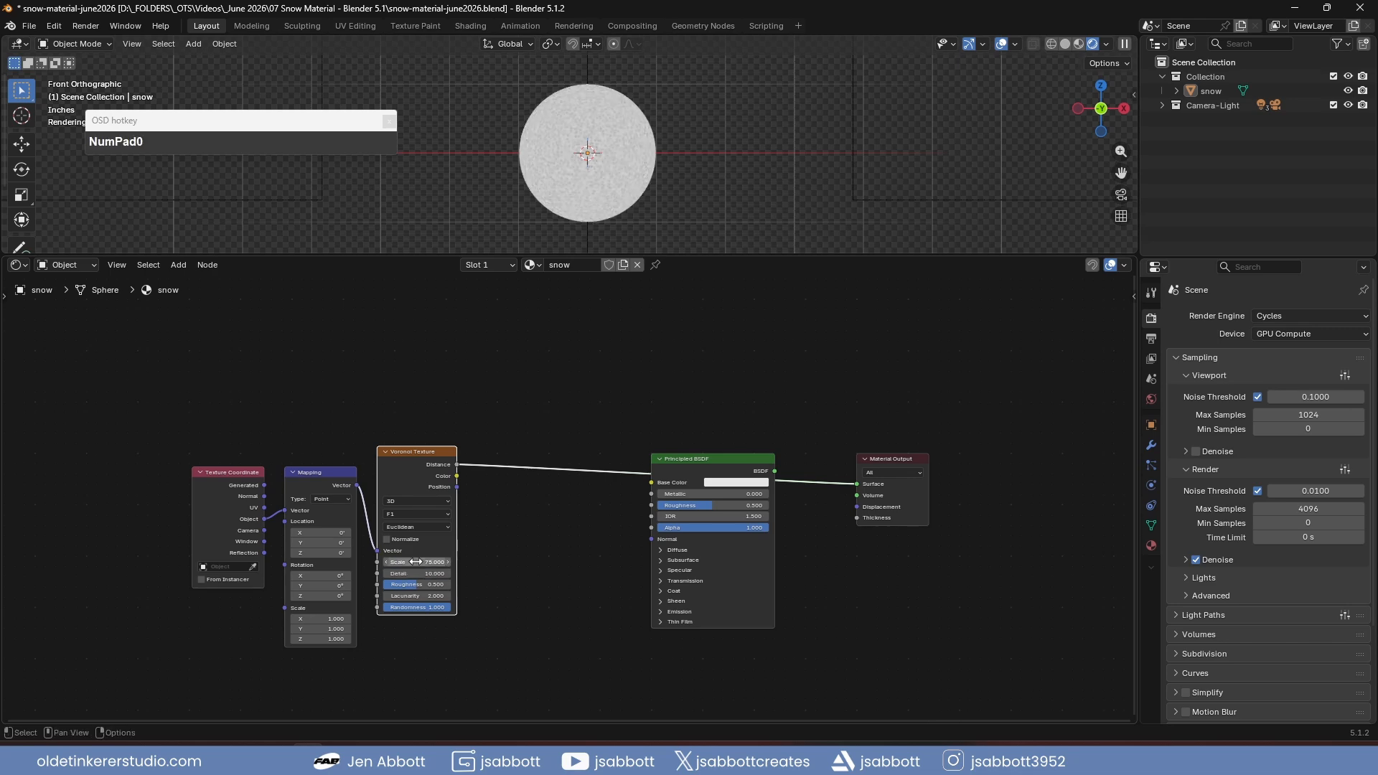
scroll(737, 196, up, 1)
click(546, 371)
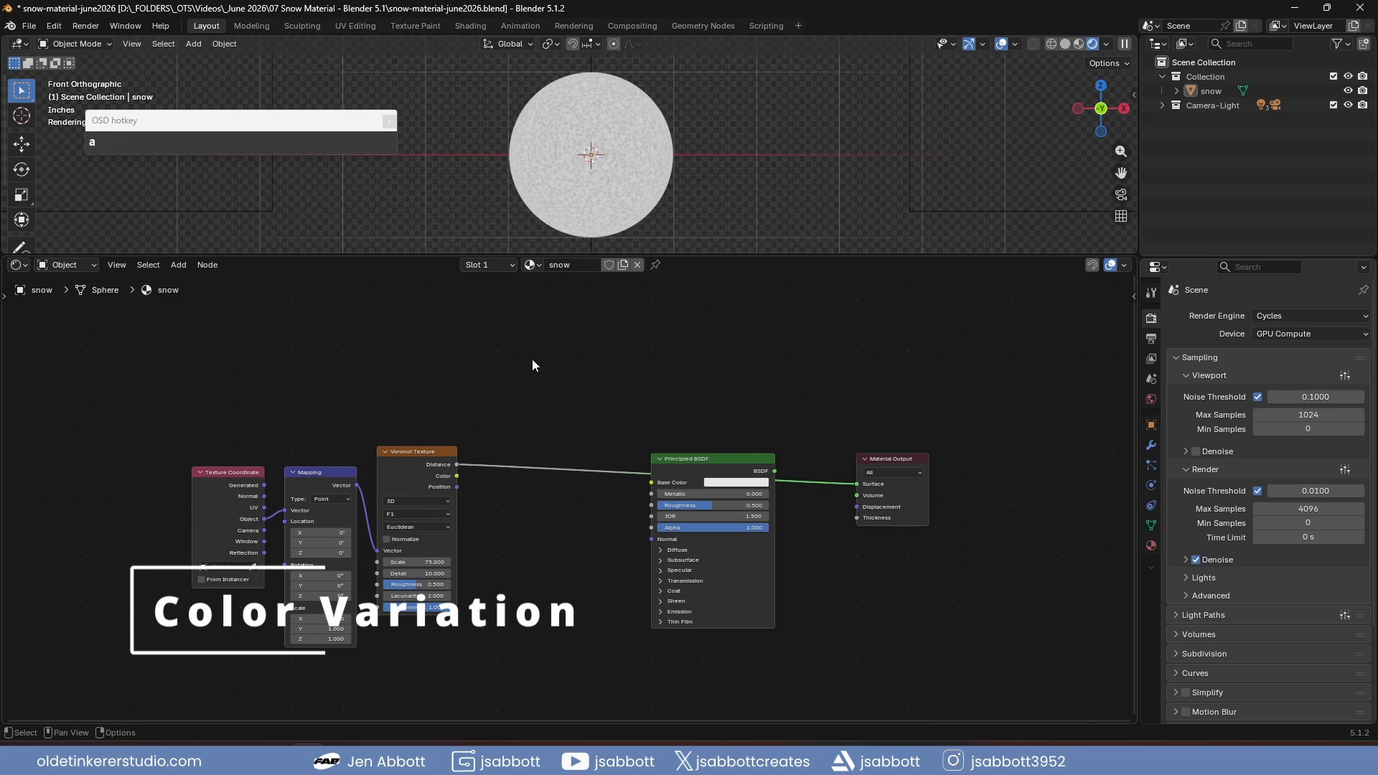
- Add a Mix Color node with the Voronoi Distance driving its Factor, and preview the mix on the sphere
key(shift+a)
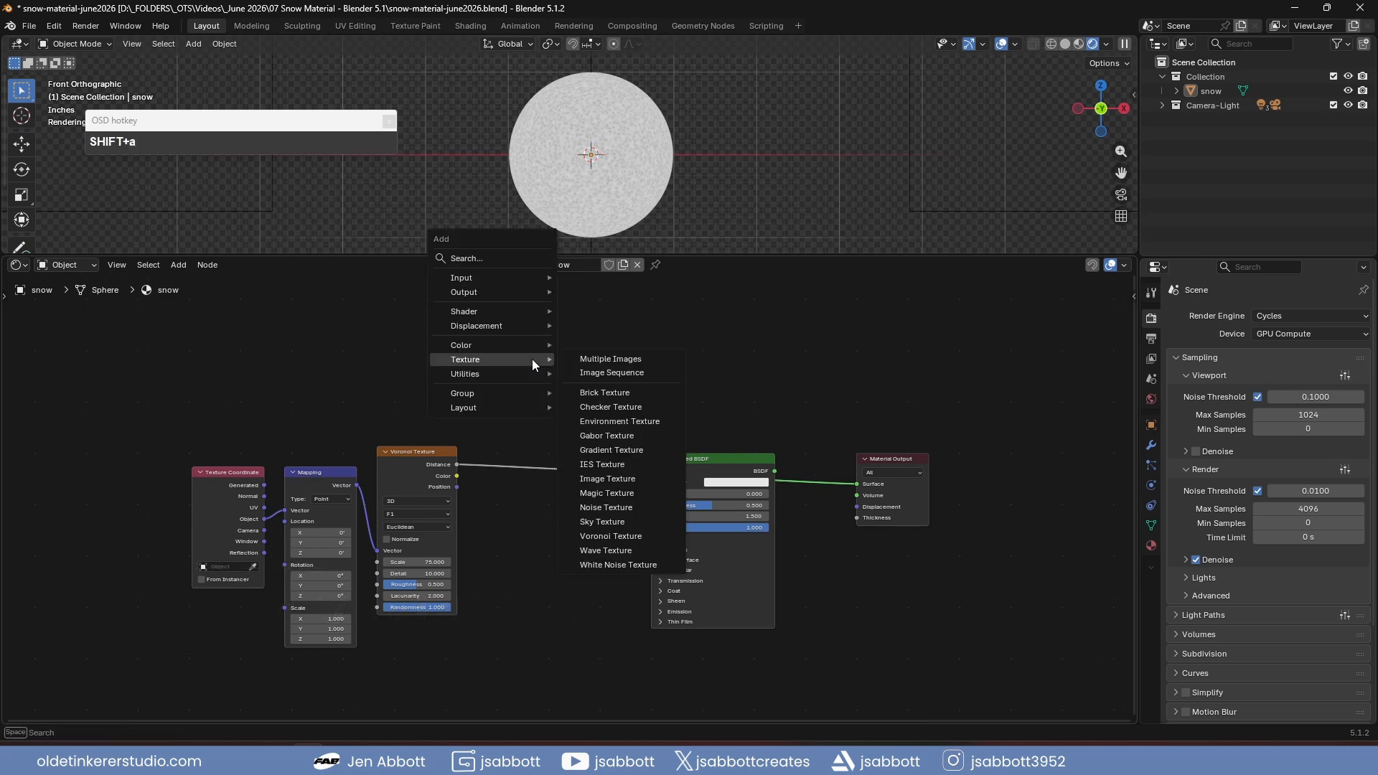
mouse_move(522, 346)
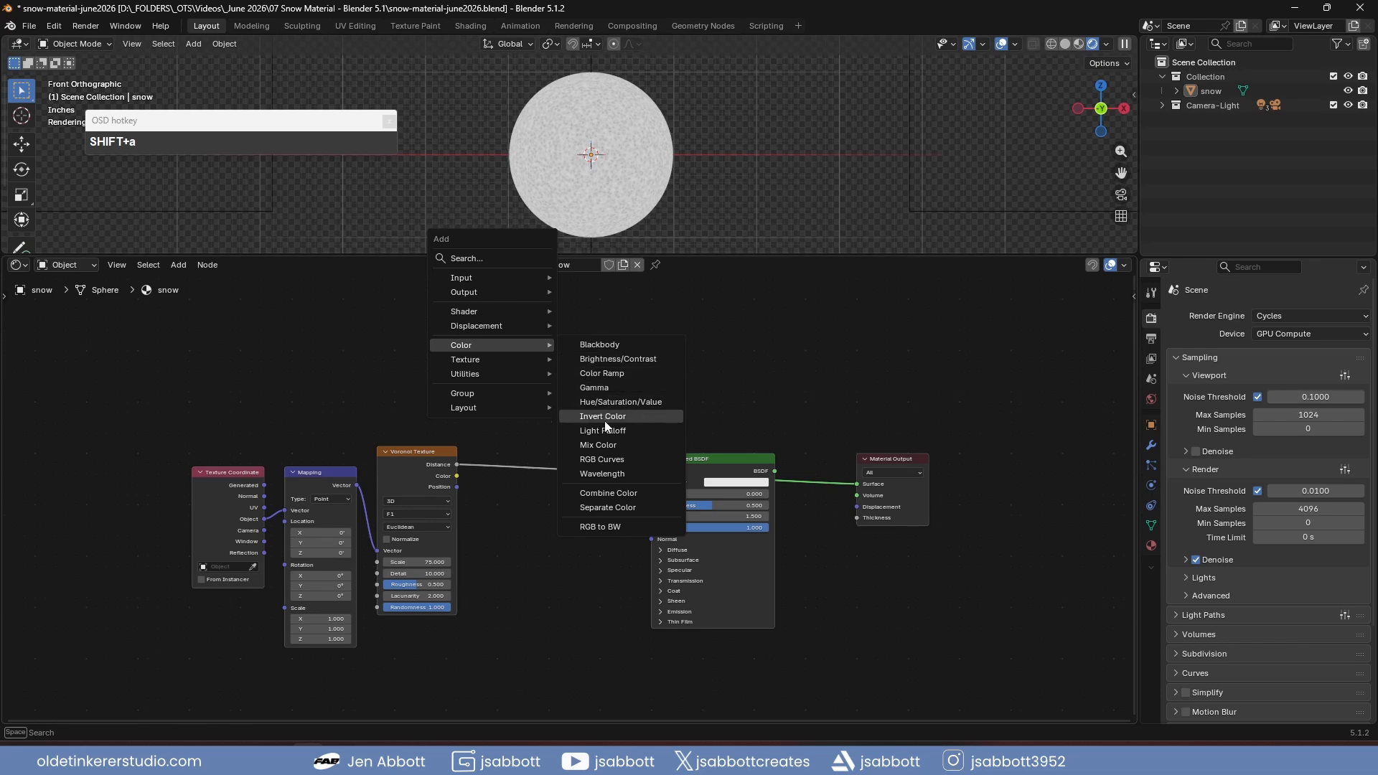
click(598, 445)
click(523, 341)
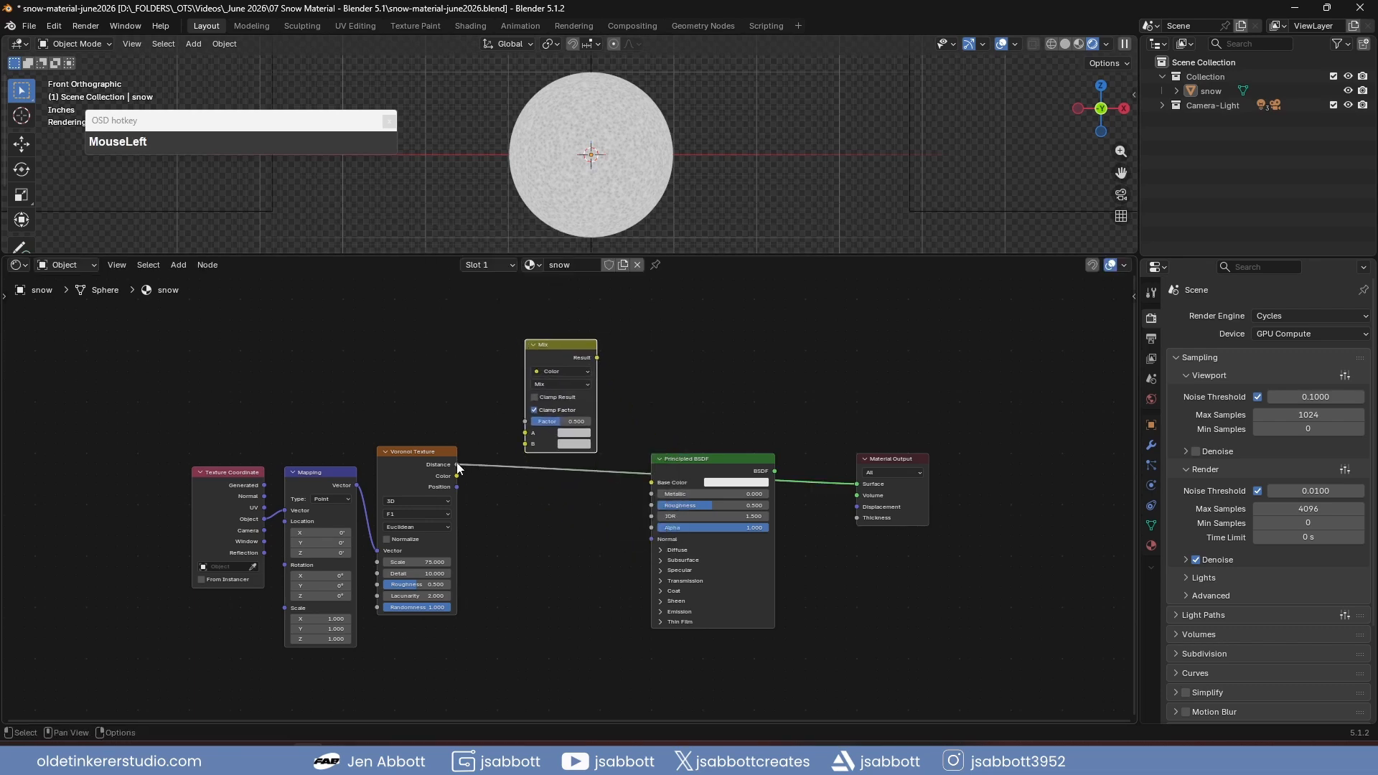
drag(456, 464, 524, 422)
ctrl+shift+click(575, 343)
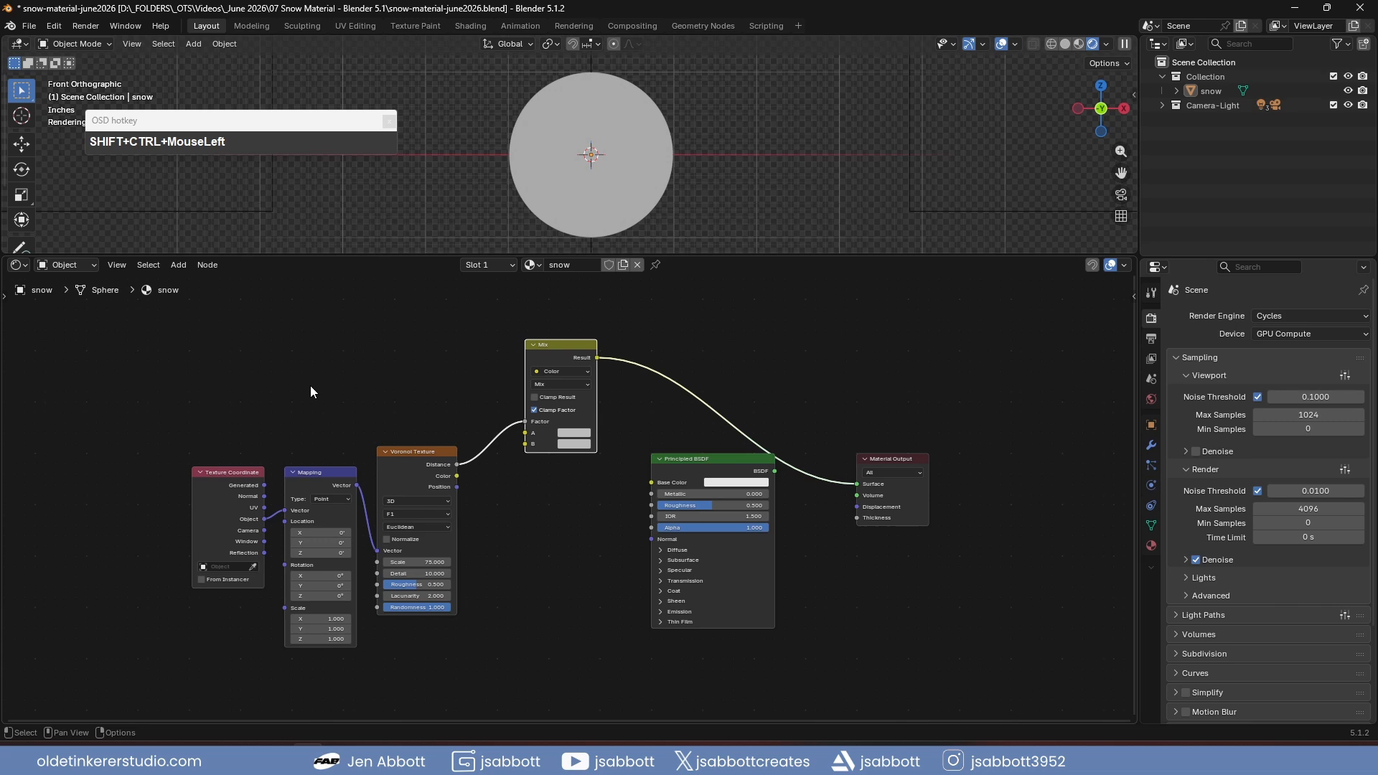
- Set color A of the Mix node to hex #87A8BCFF
scroll(310, 391, up, 3)
click(578, 384)
click(651, 356)
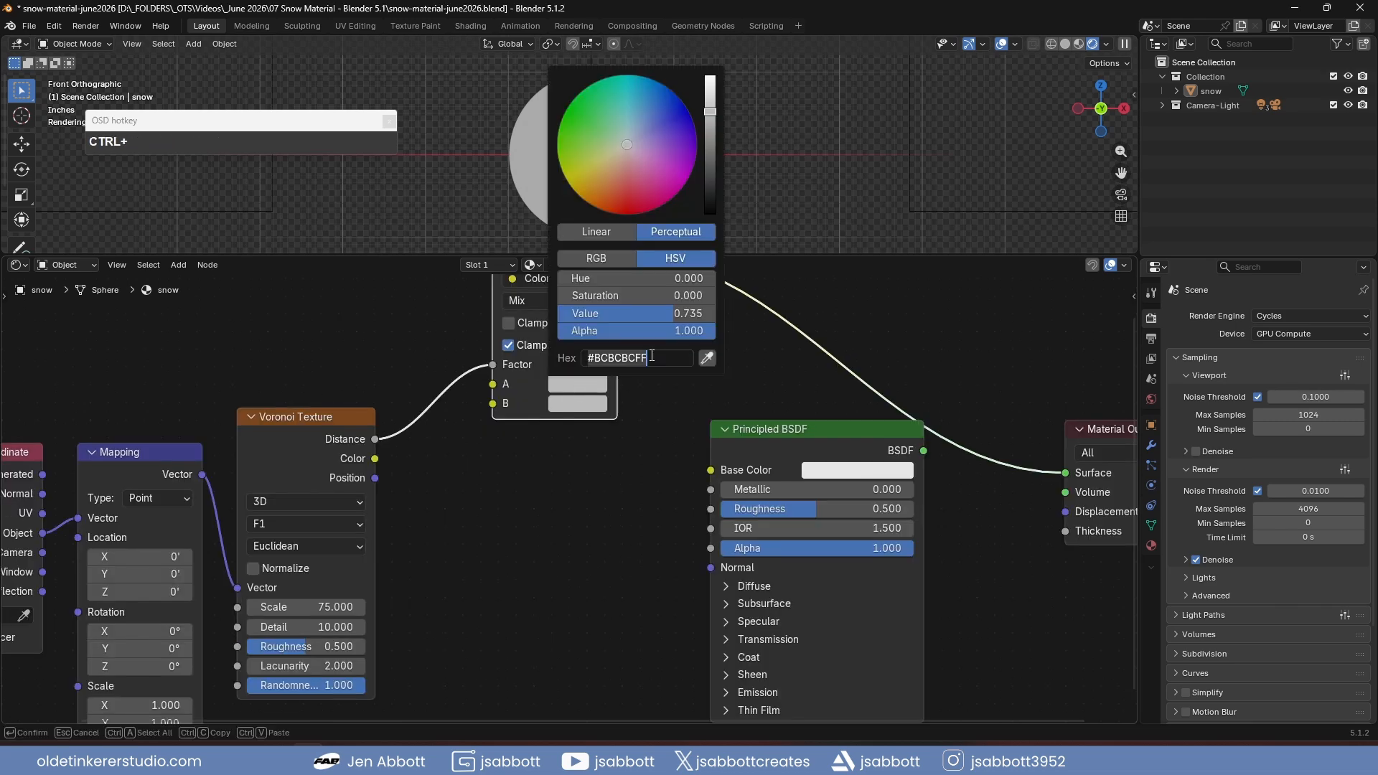
text(#87A8BCFF)
key(Return)
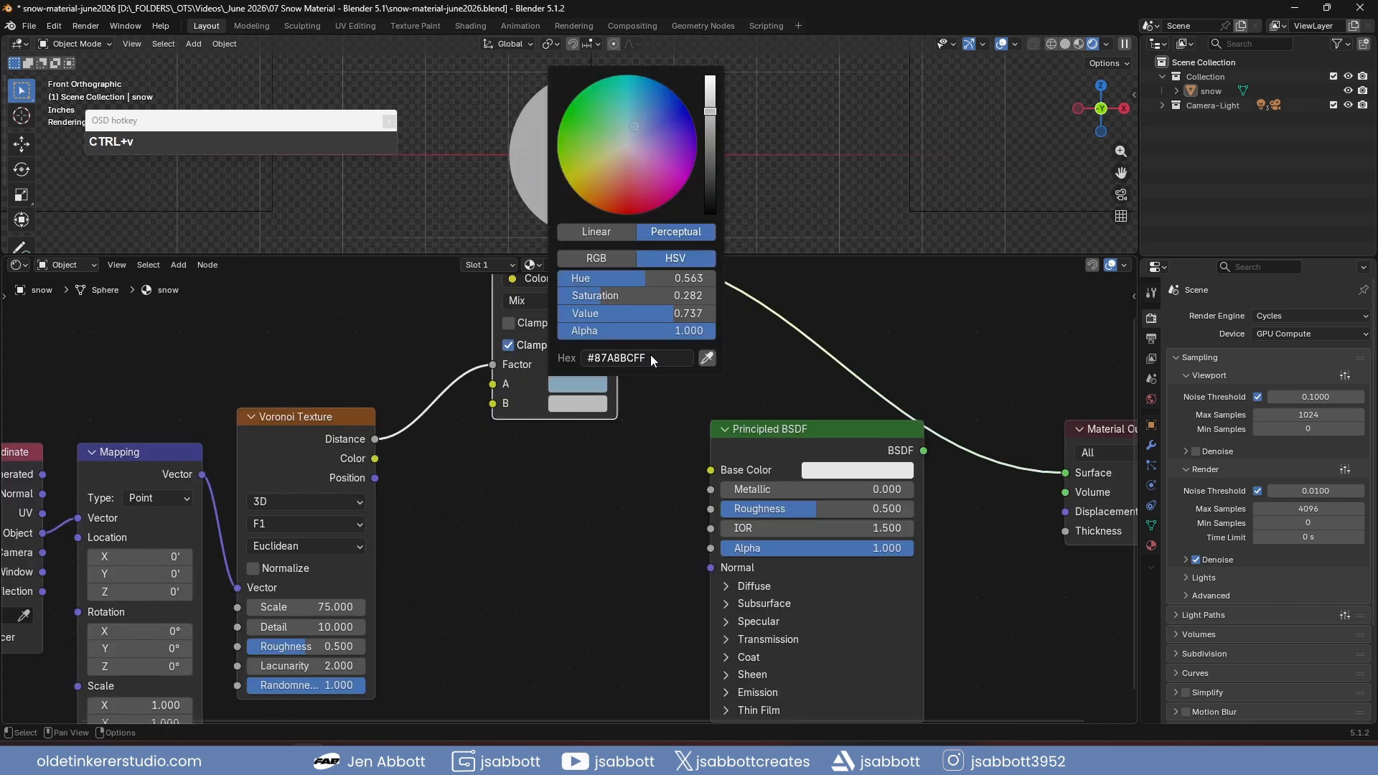
click(643, 411)
- Set color B of the Mix node to hex #D4D4D4FF
key(ctrl+s)
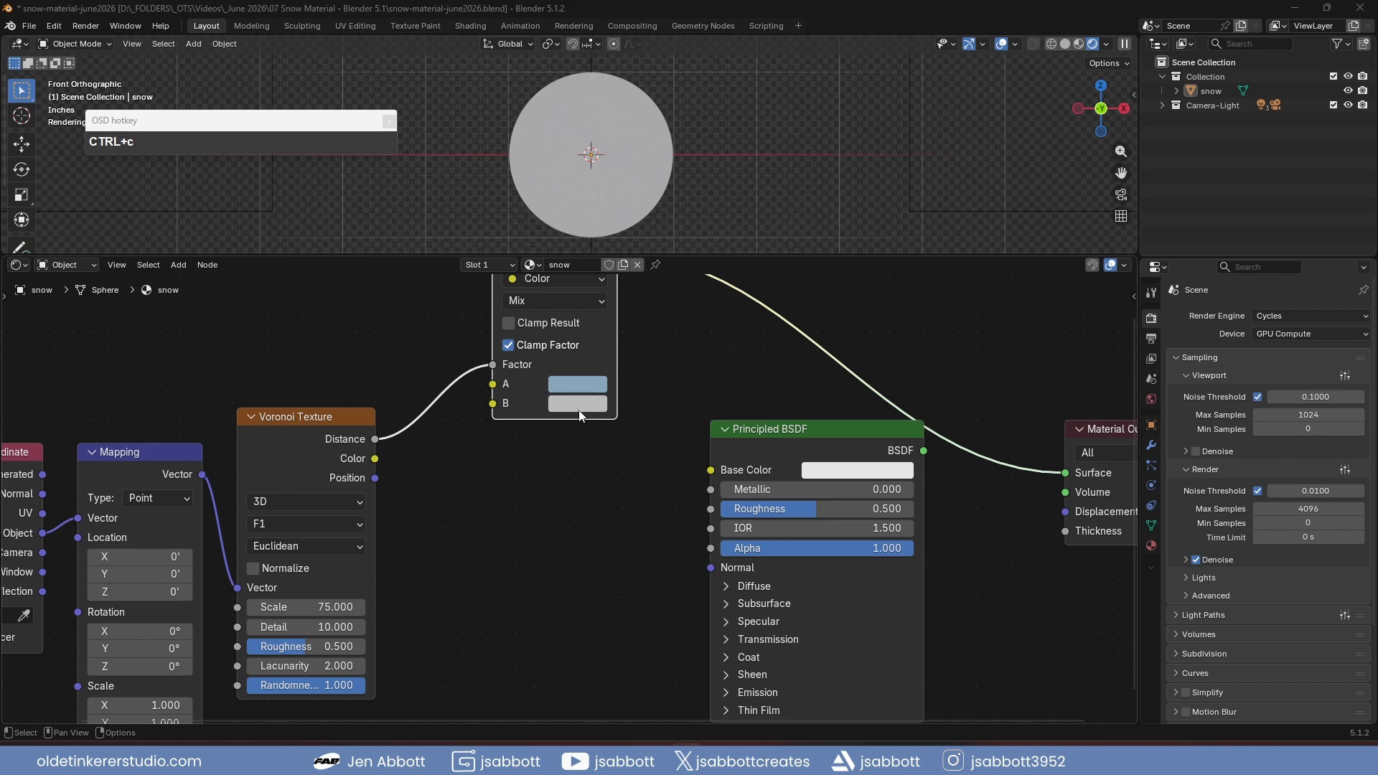
click(577, 407)
click(652, 379)
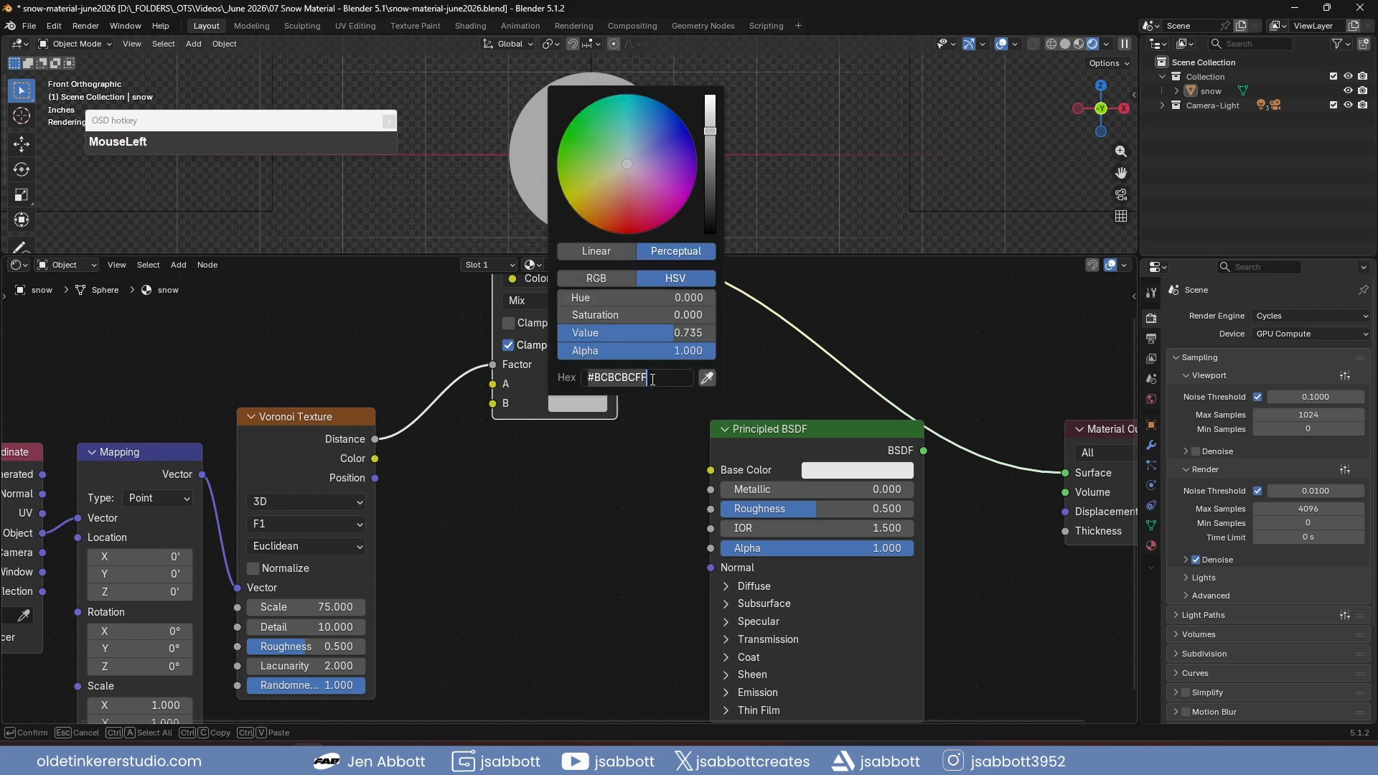
text(#D4D4D4FF)
key(Return)
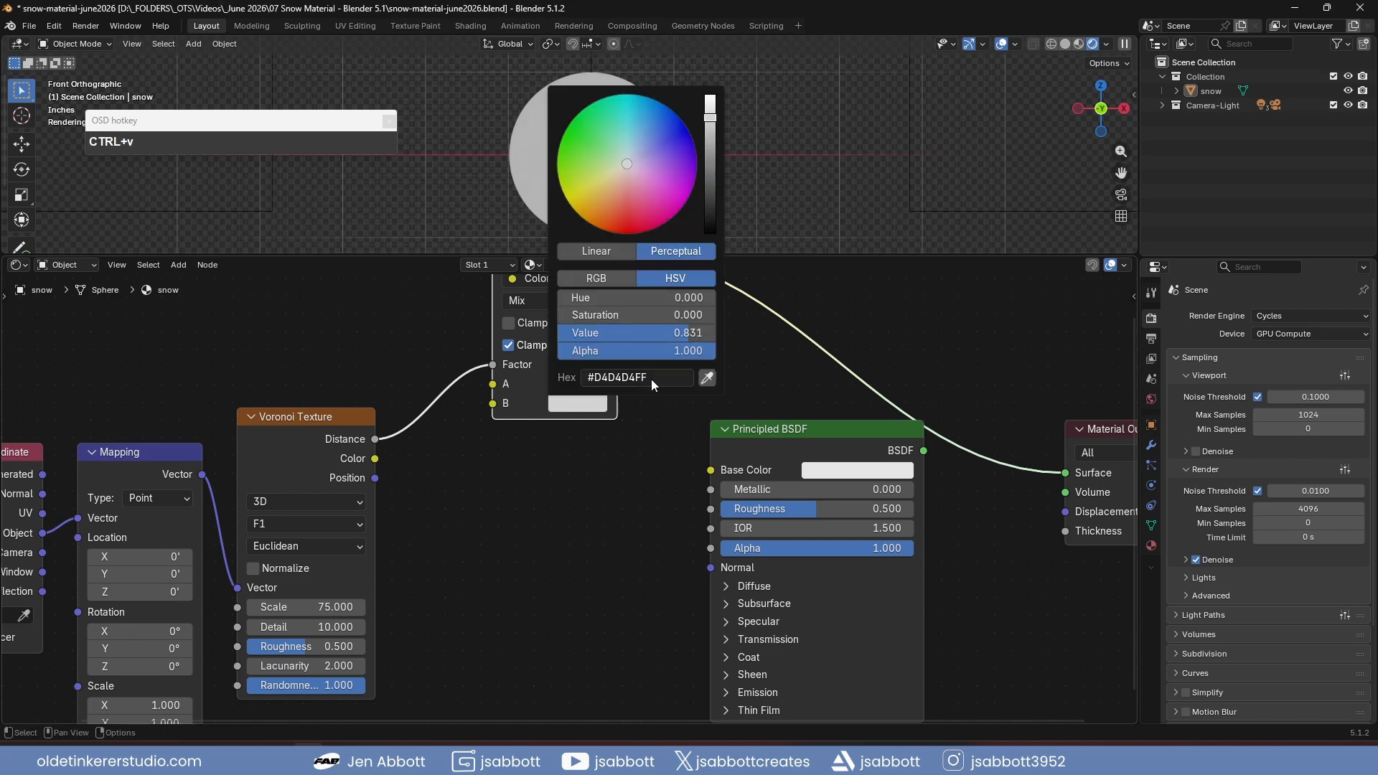
click(541, 502)
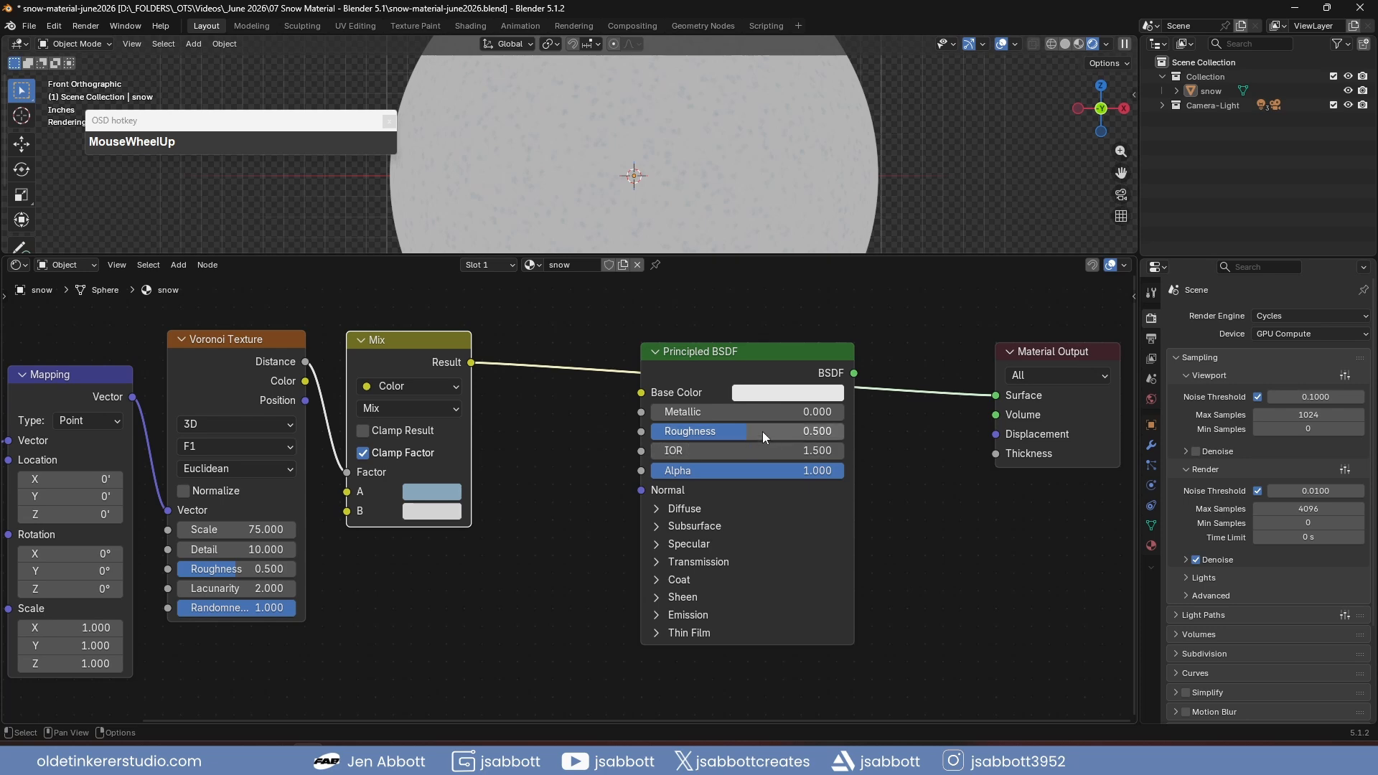
- Set the Principled BSDF's roughness to 0.05
click(762, 432)
text(.05)
key(Return)
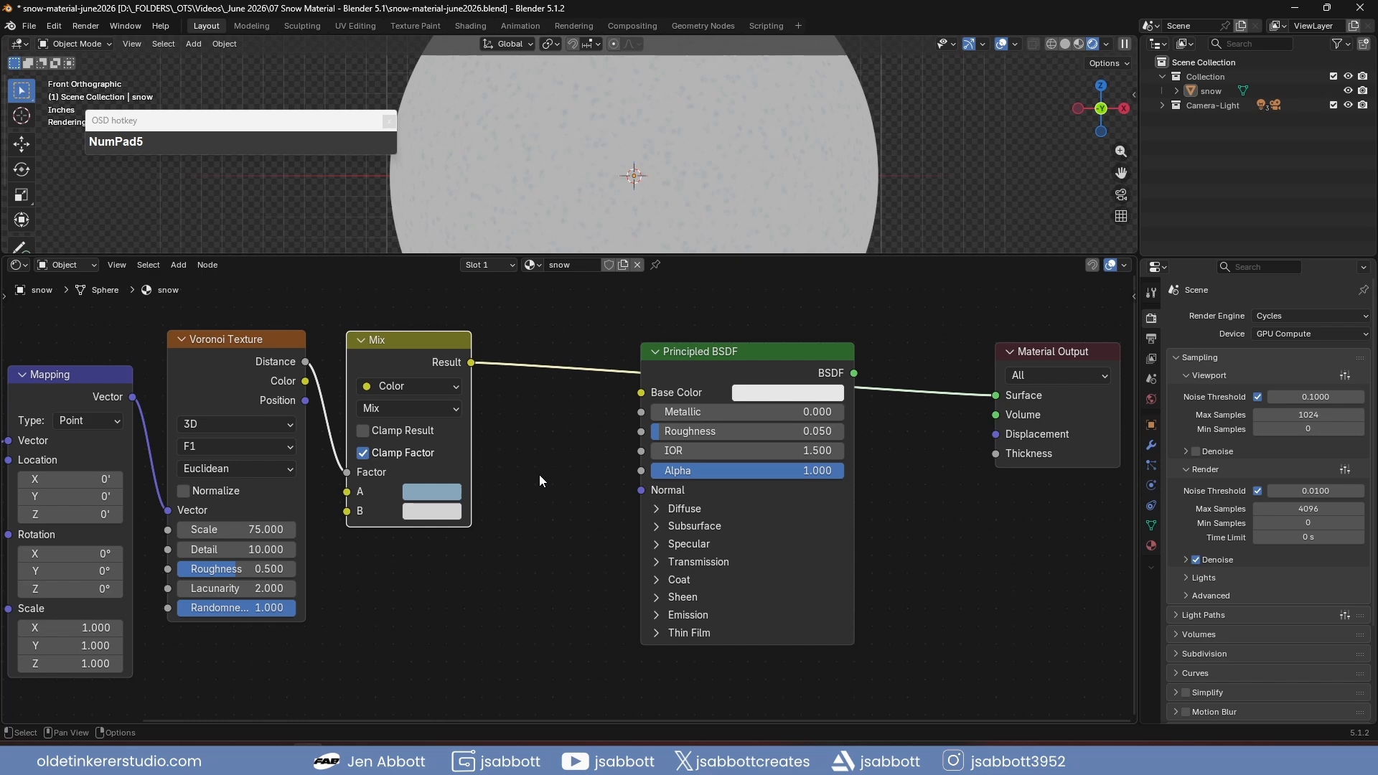
key(ctrl+s)
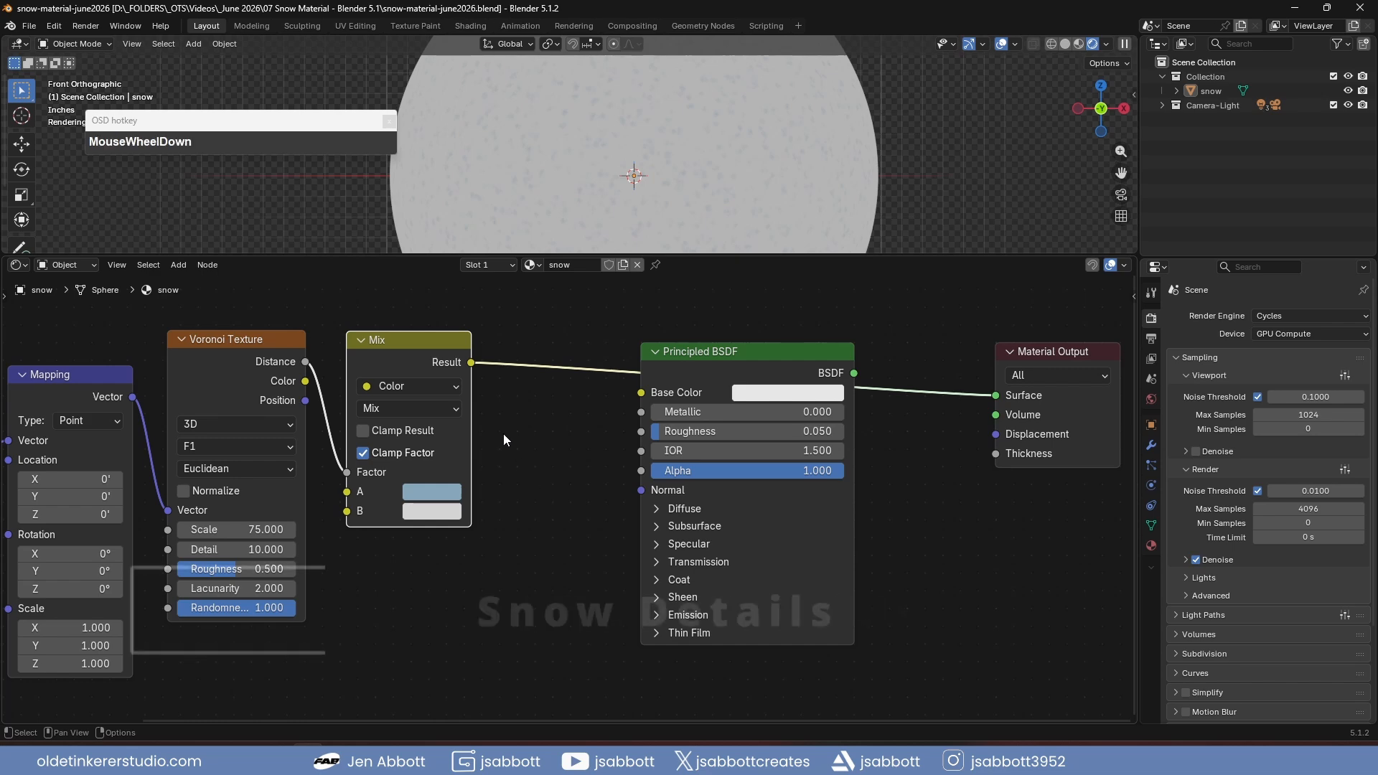
- Connect the Mix result to the Principled BSDF's Base Color and the BSDF output to the Material Output's Surface
click(471, 363)
drag(472, 370, 640, 393)
drag(854, 373, 994, 395)
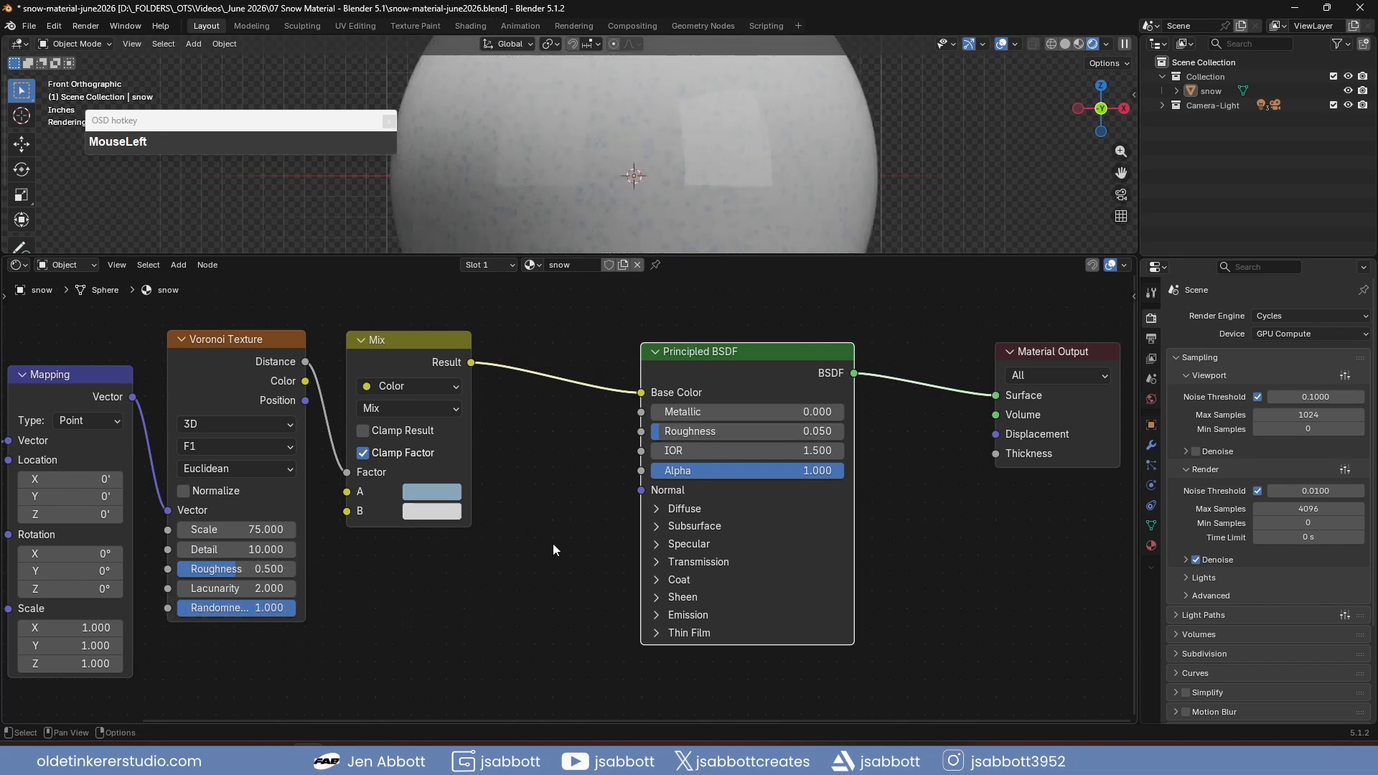
- Set the Principled BSDF's subsurface weight to 0.5
click(653, 529)
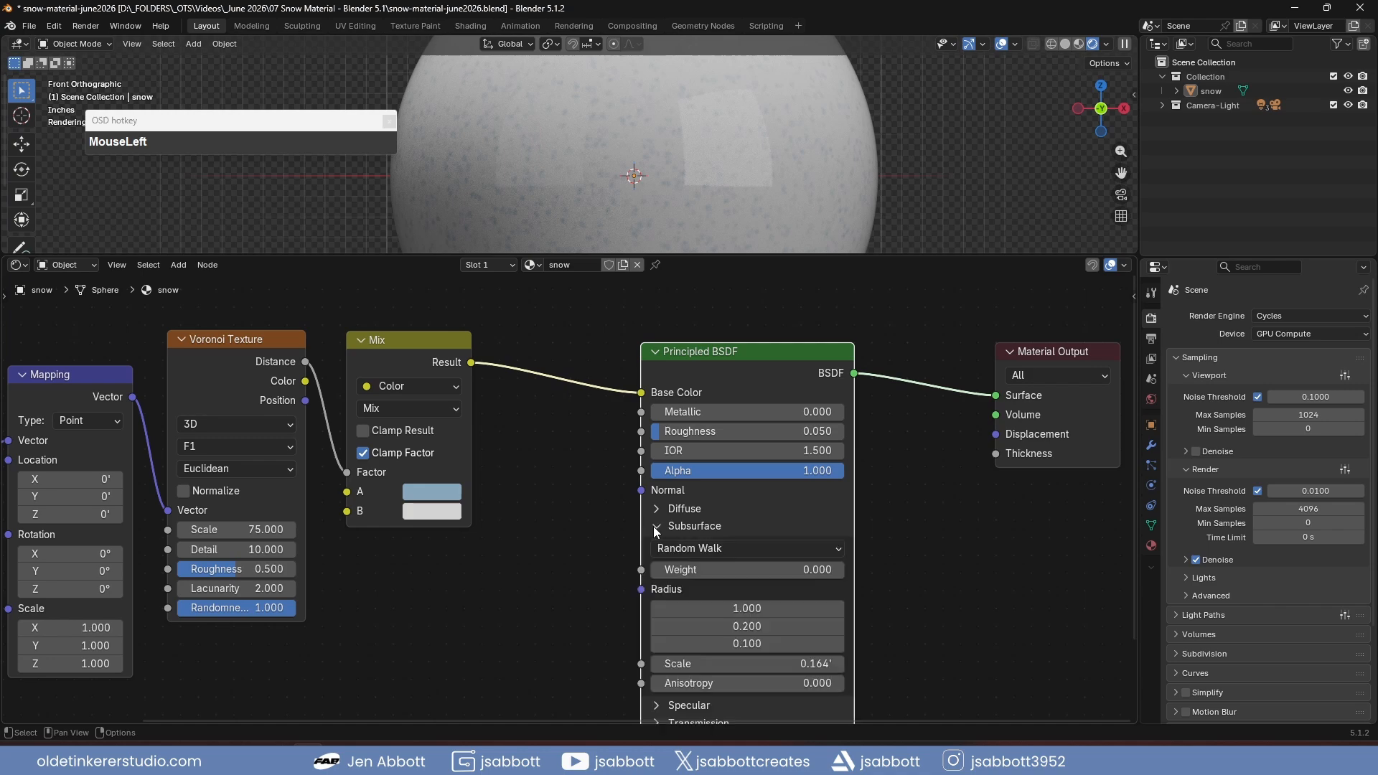
click(718, 568)
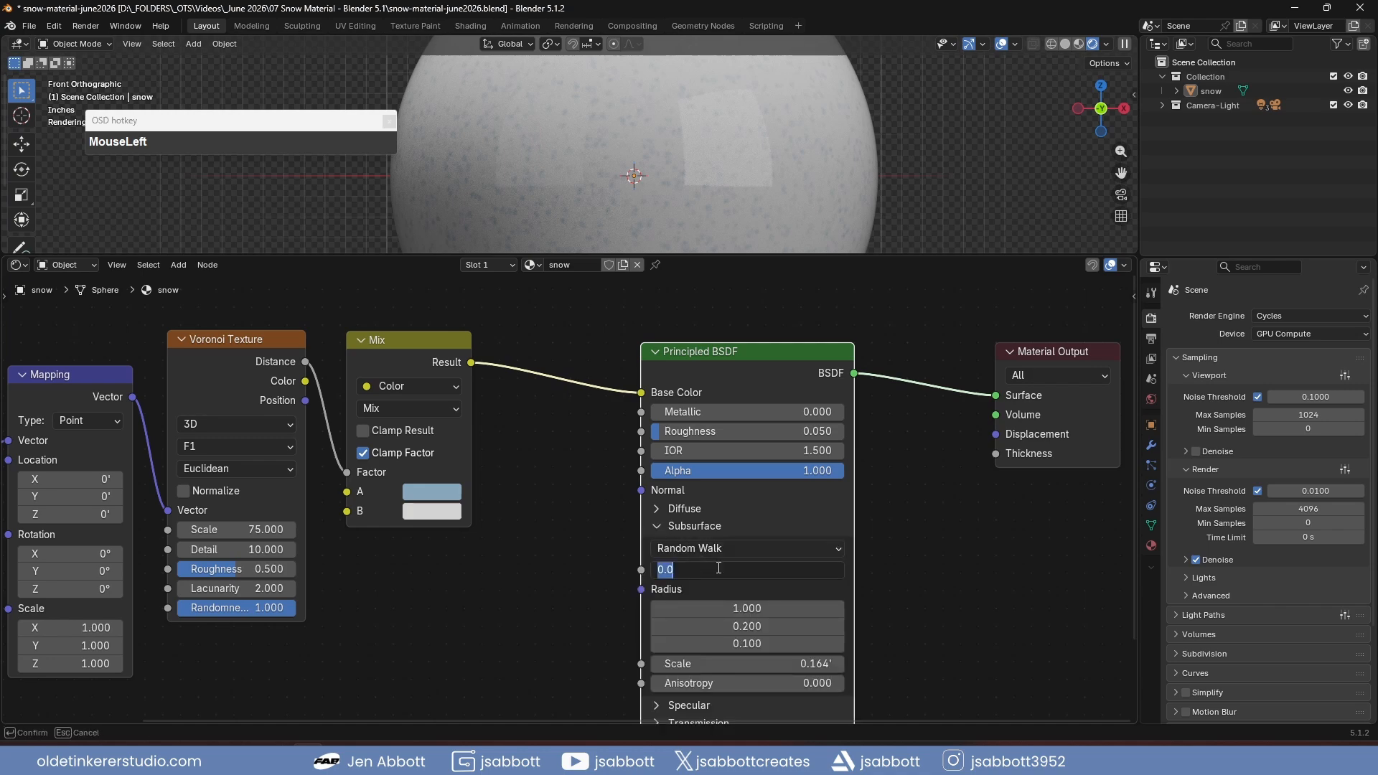
text(.5)
key(KP_Enter)
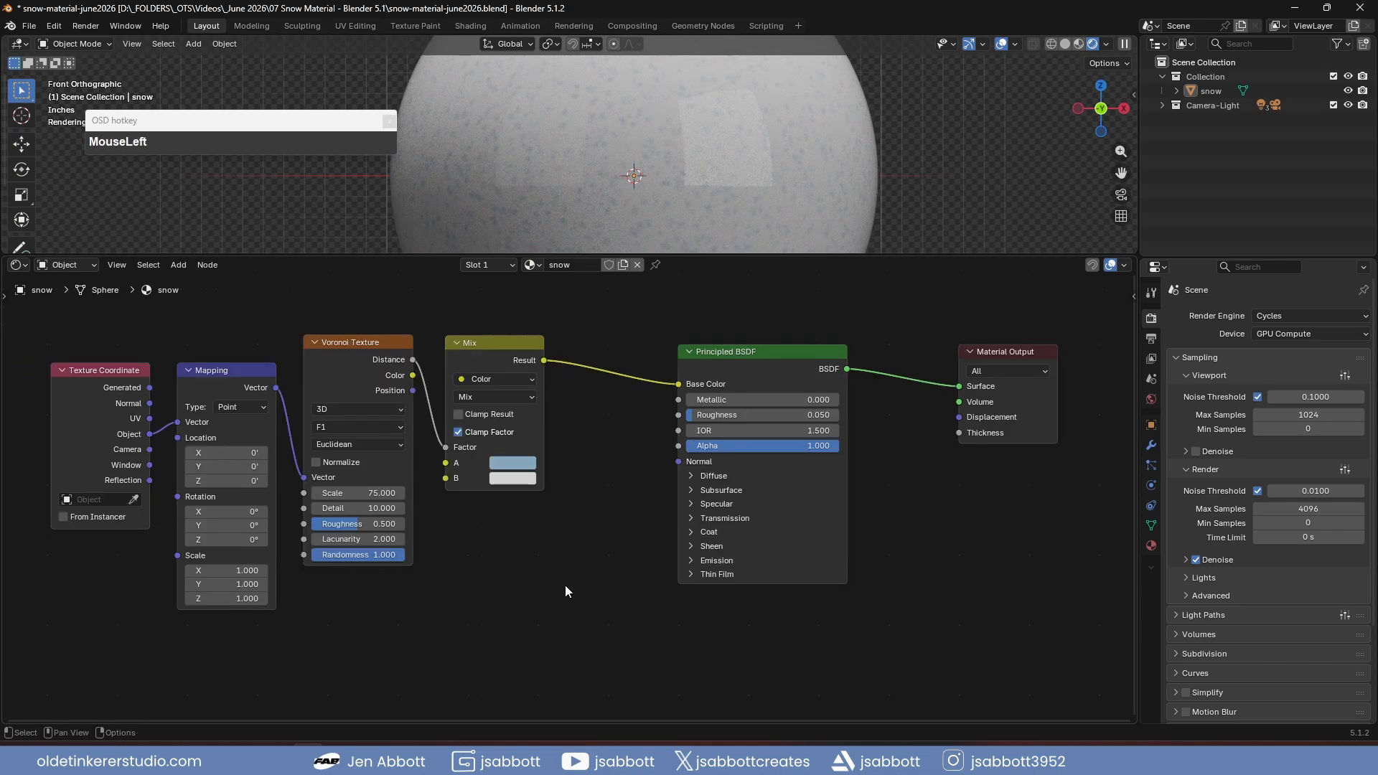
- Group the Voronoi Texture and Mix nodes in a frame labelled BASE
drag(570, 588, 316, 303)
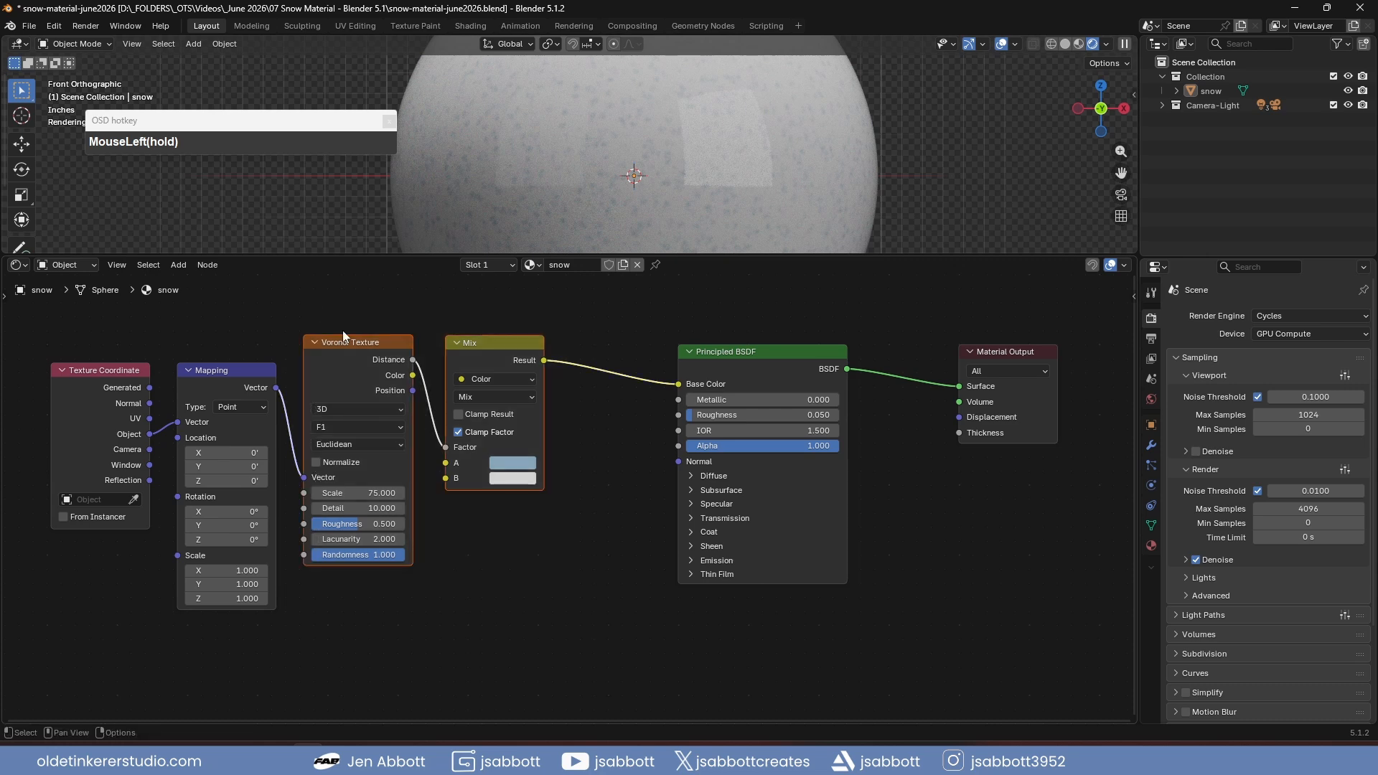
key(ctrl+j)
key(F2)
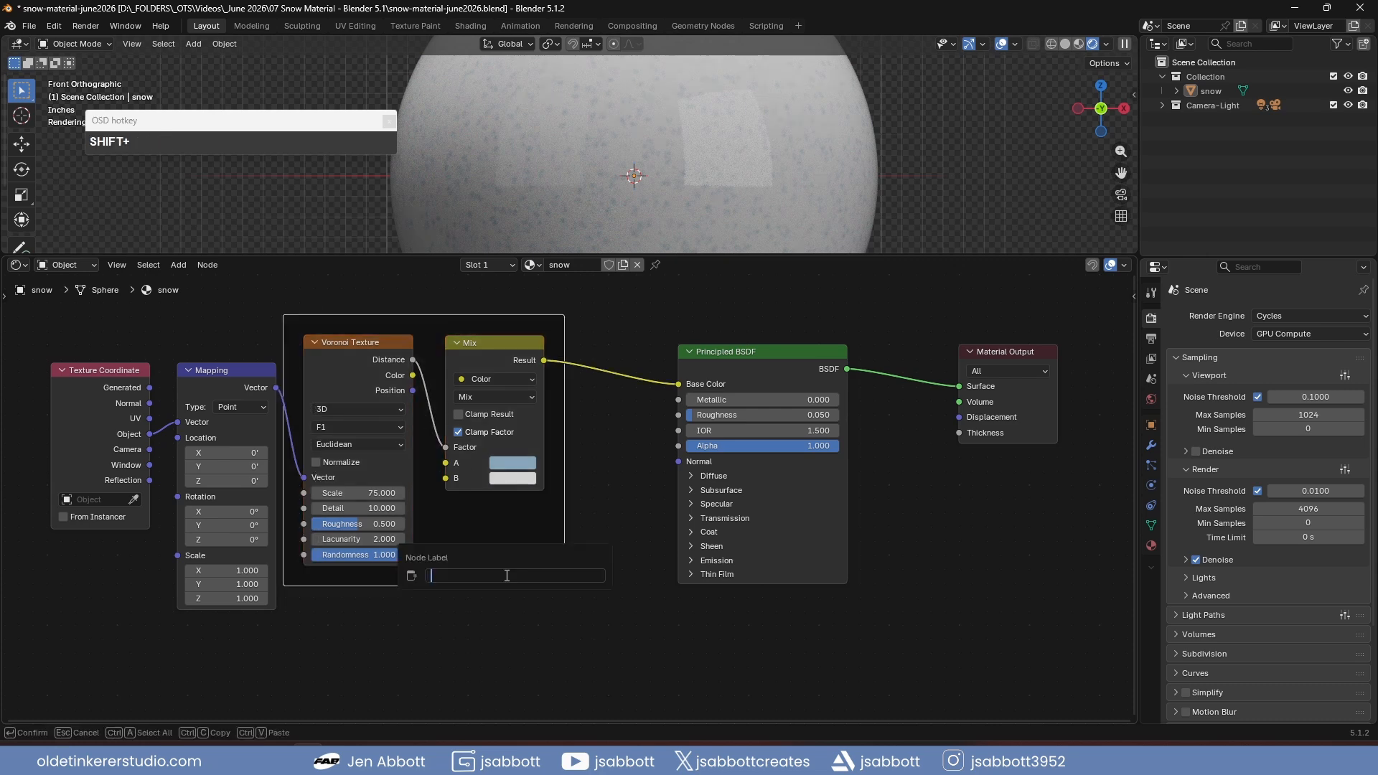
text(BASE)
key(Return)
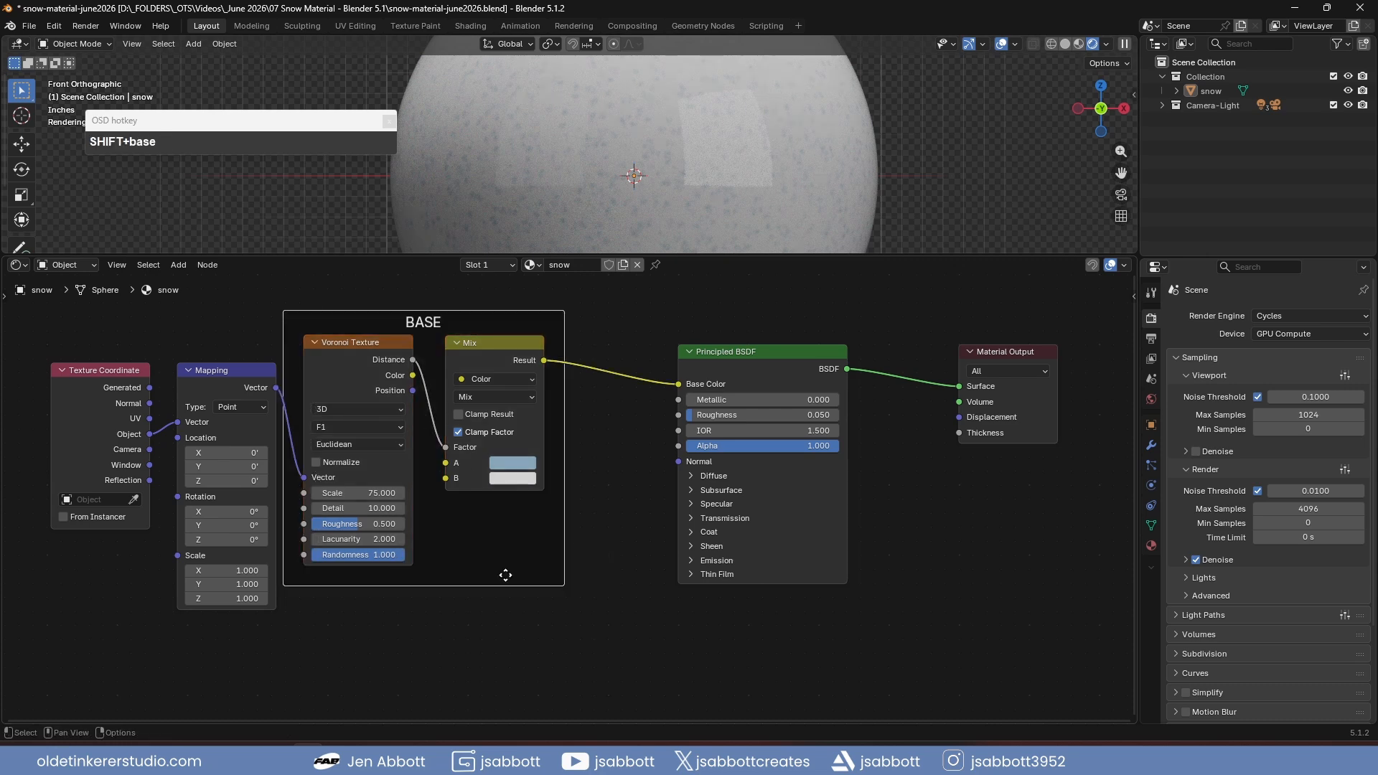
- Move the Principled BSDF closer to the Material Output and add a Bump node below and beside the BASE frame
drag(784, 355, 850, 355)
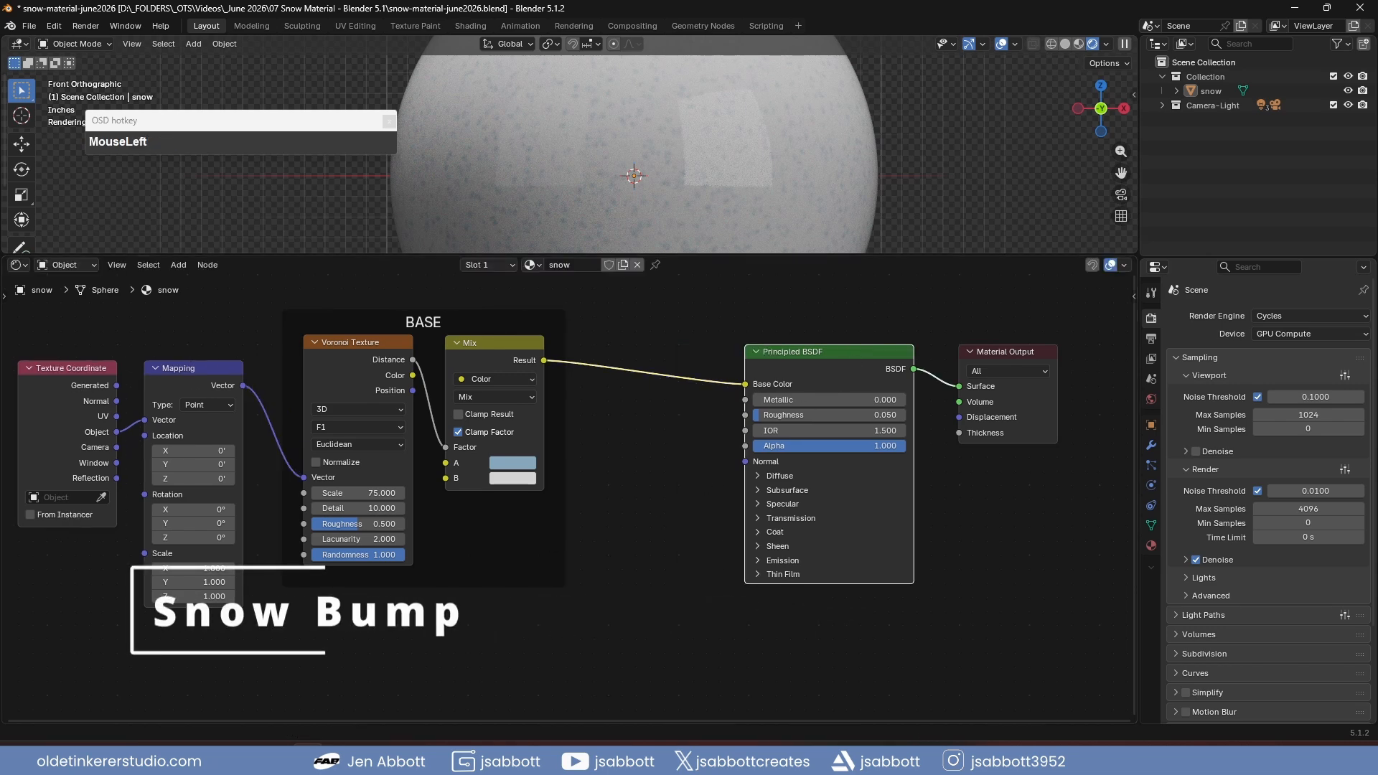
scroll(287, 757, down, 1)
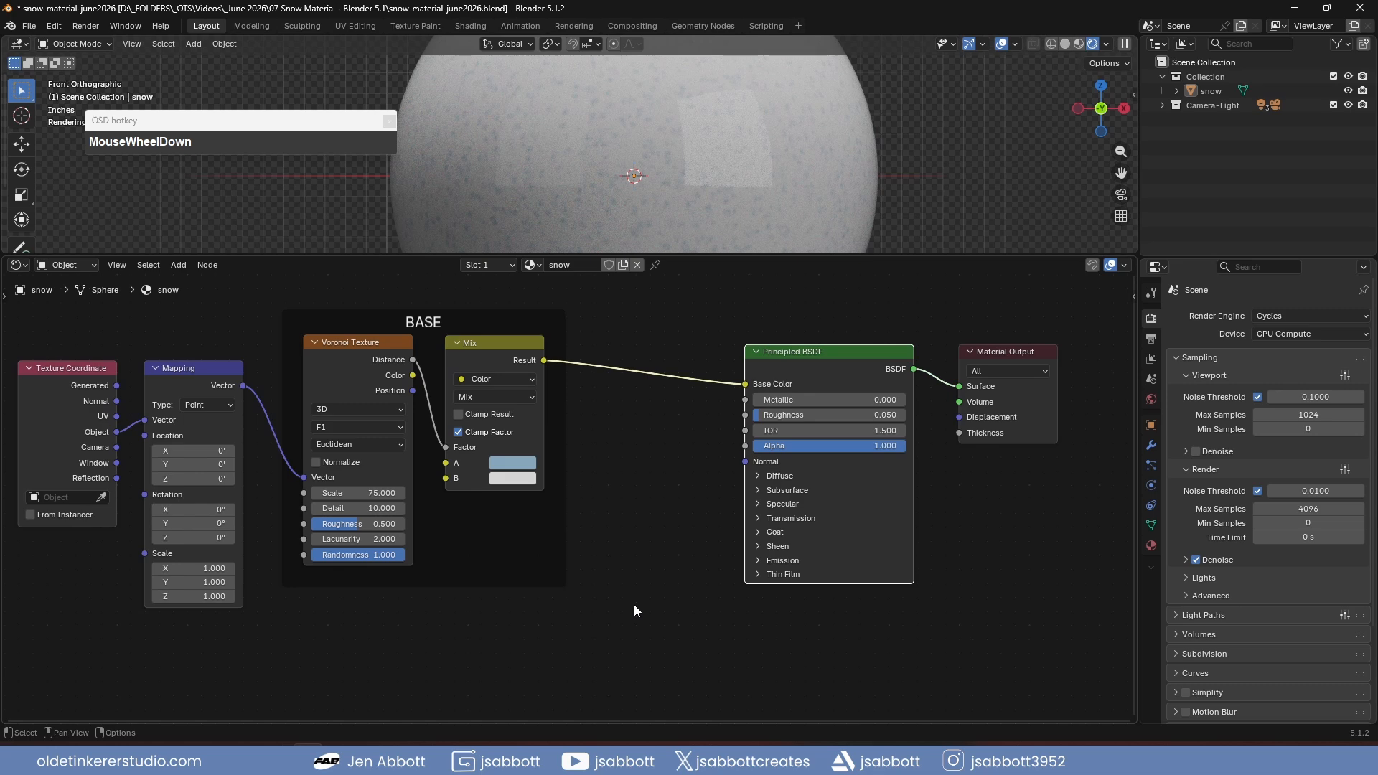
key(shift+a)
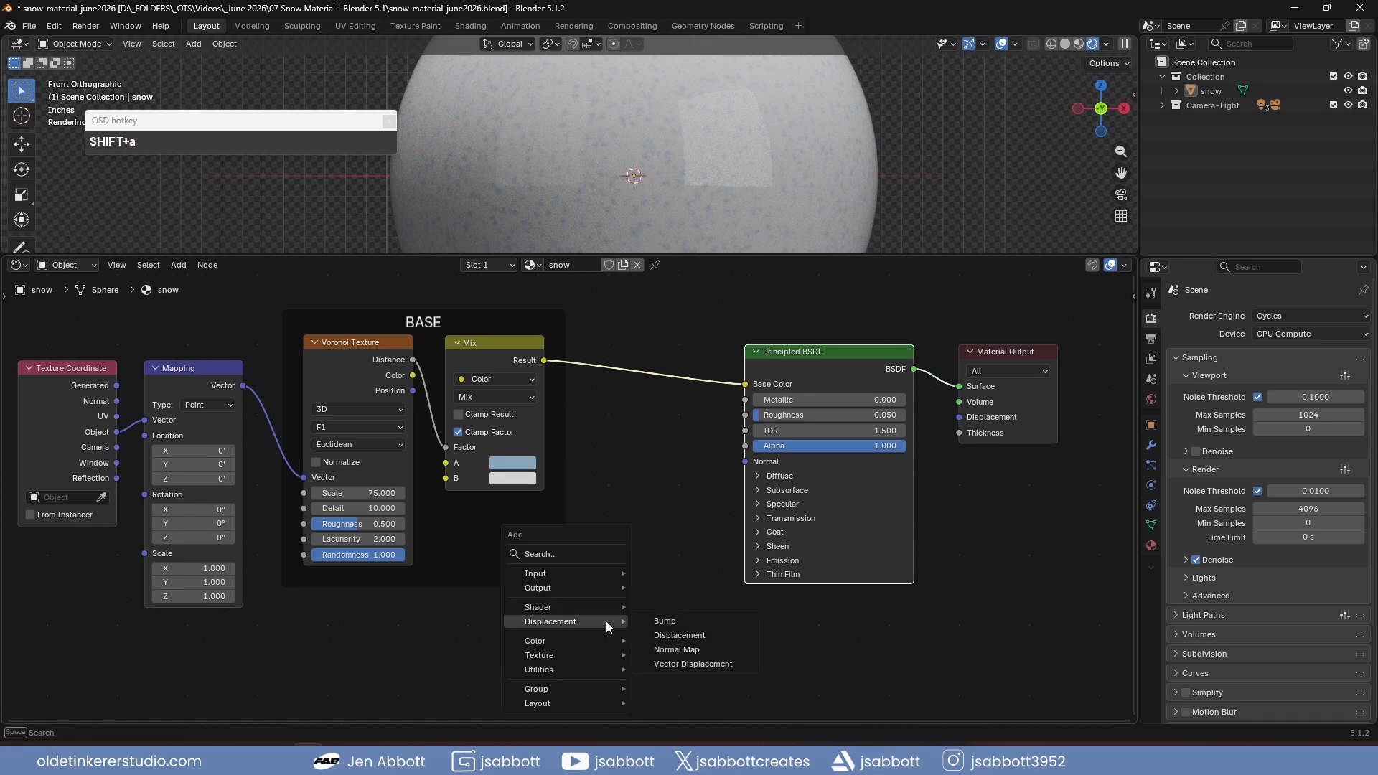
click(665, 621)
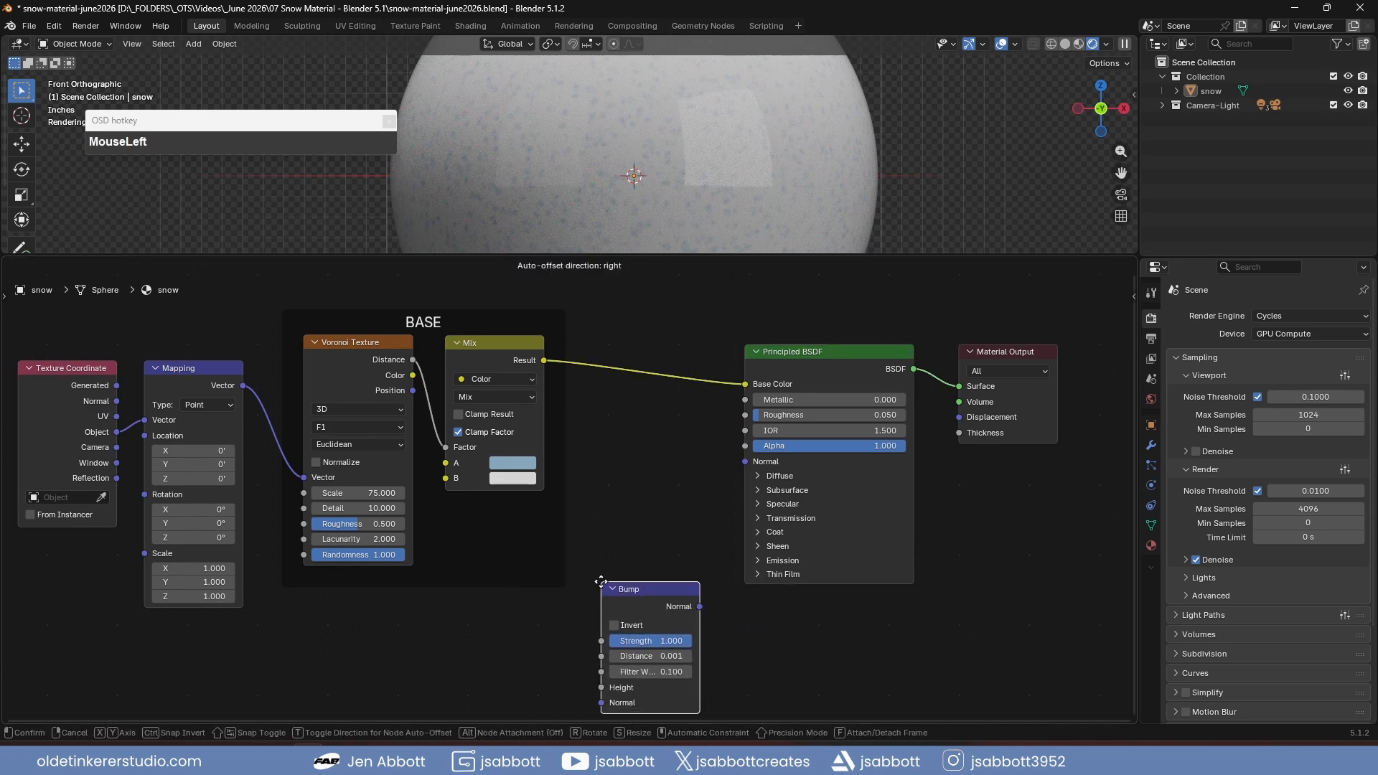
click(592, 583)
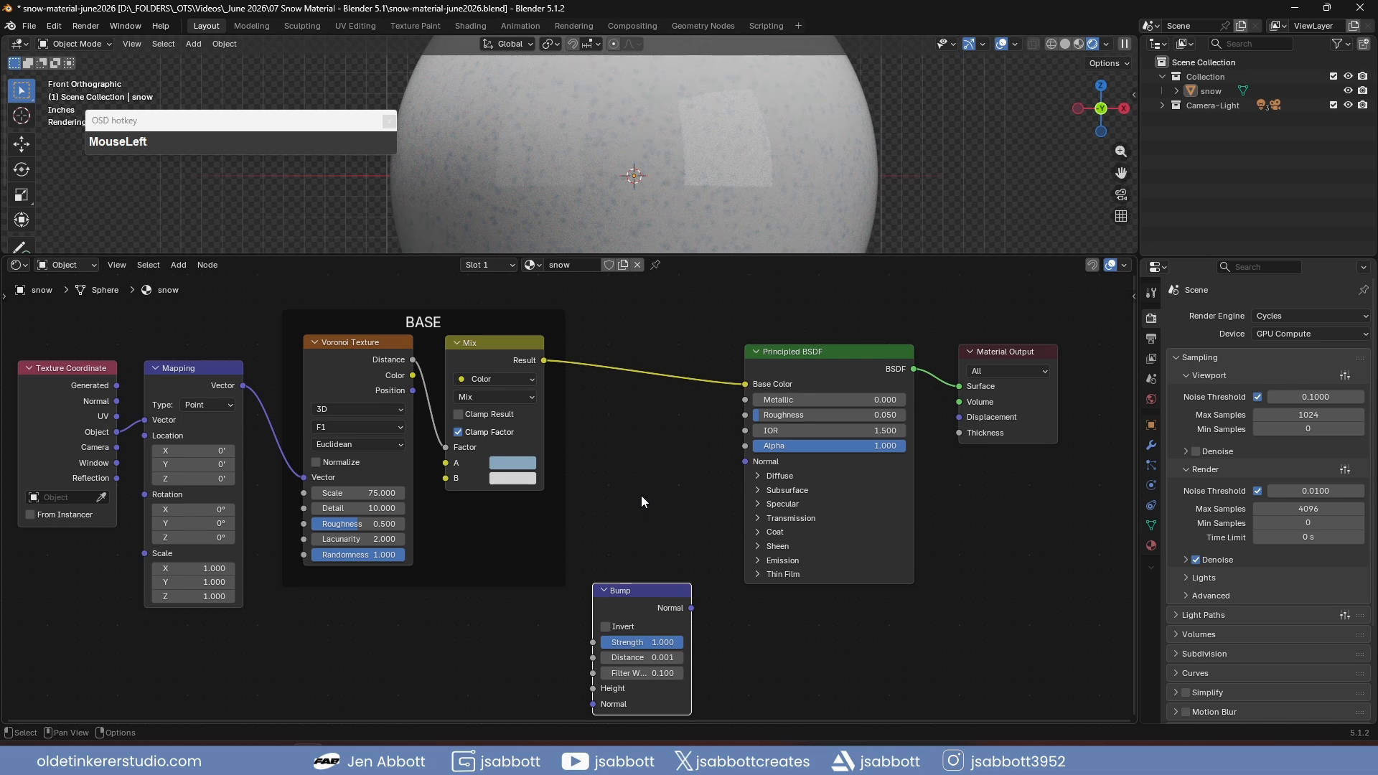
- Connect the Voronoi Distance to the Bump's Height and the Bump's Normal output to the Principled BSDF's Normal
middle_drag(640, 497, 634, 449)
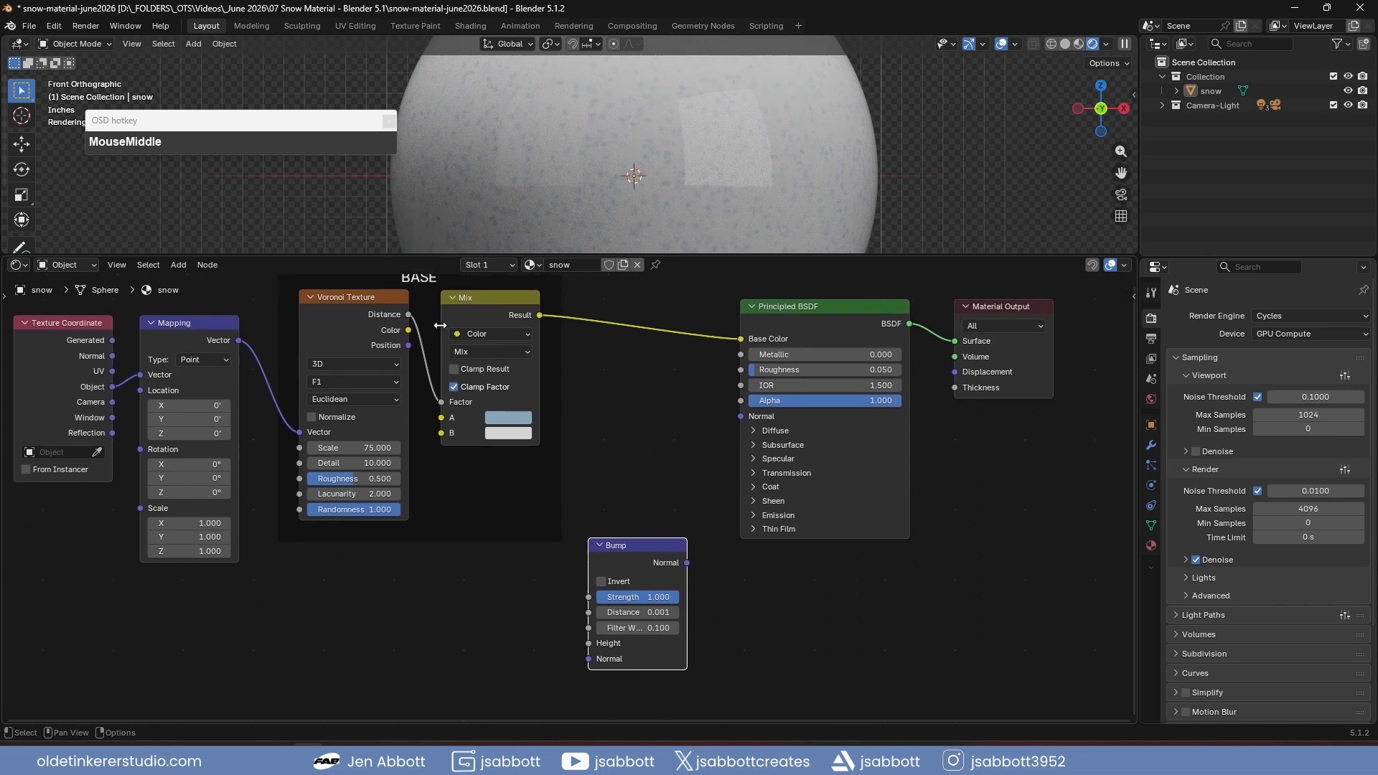
drag(409, 316, 587, 643)
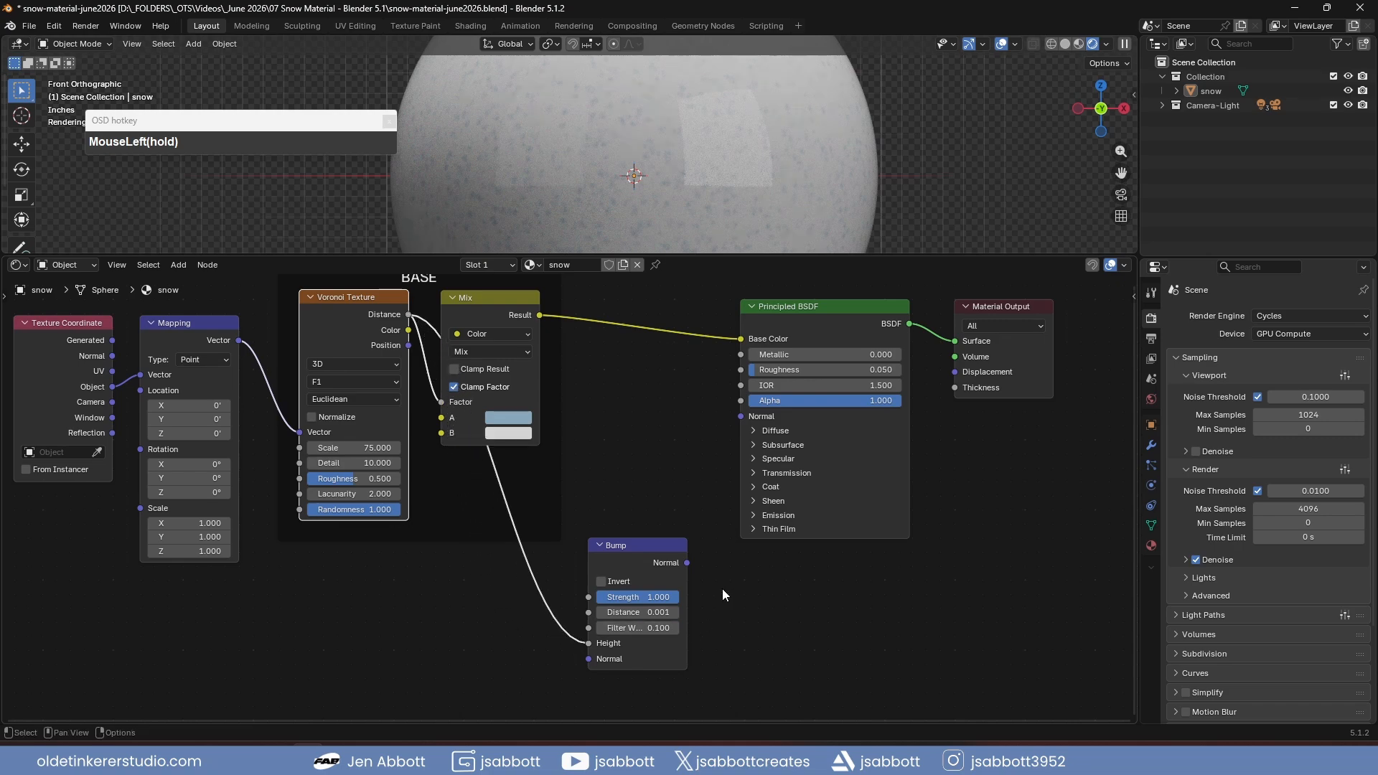
drag(683, 562, 736, 475)
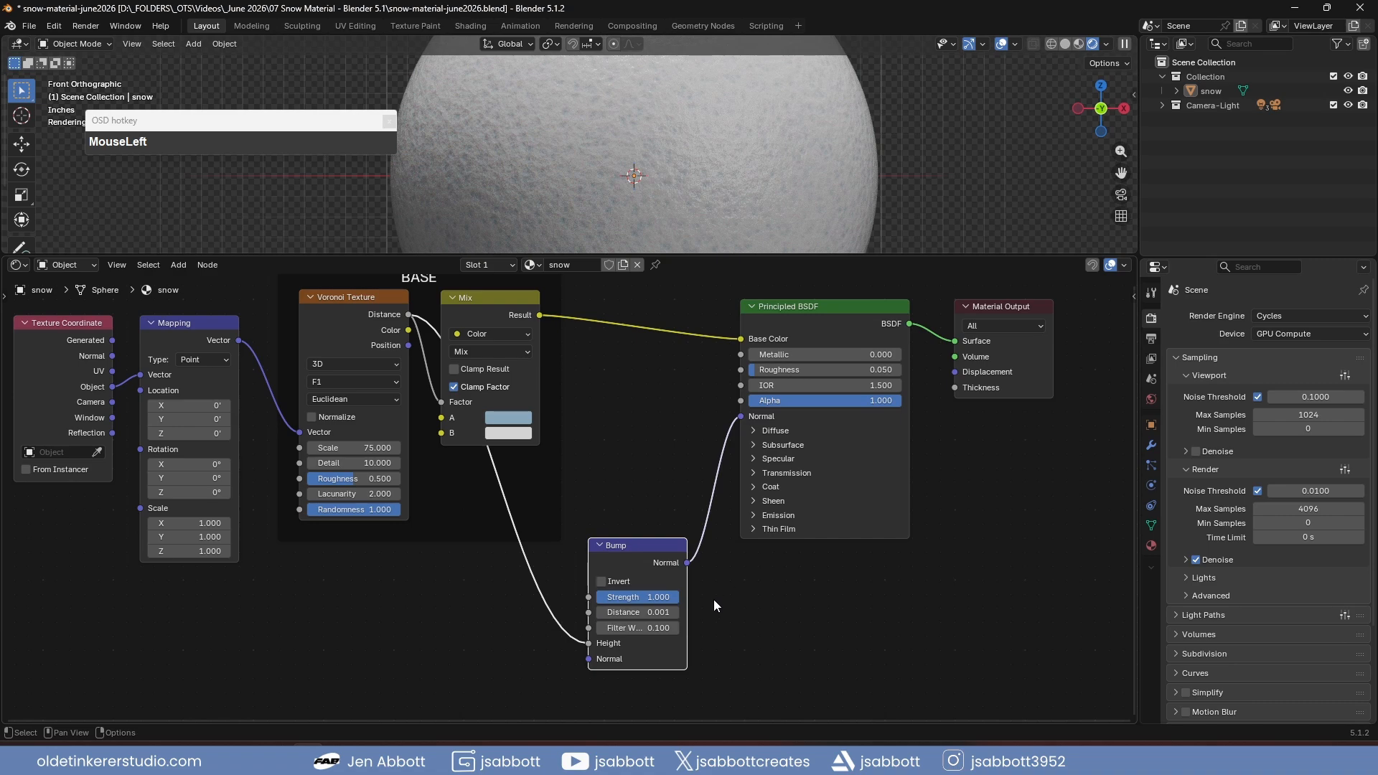
- Set the Bump node's distance to 0.1 and move the node into the BASE frame beneath the Mix node
drag(650, 614, 650, 614)
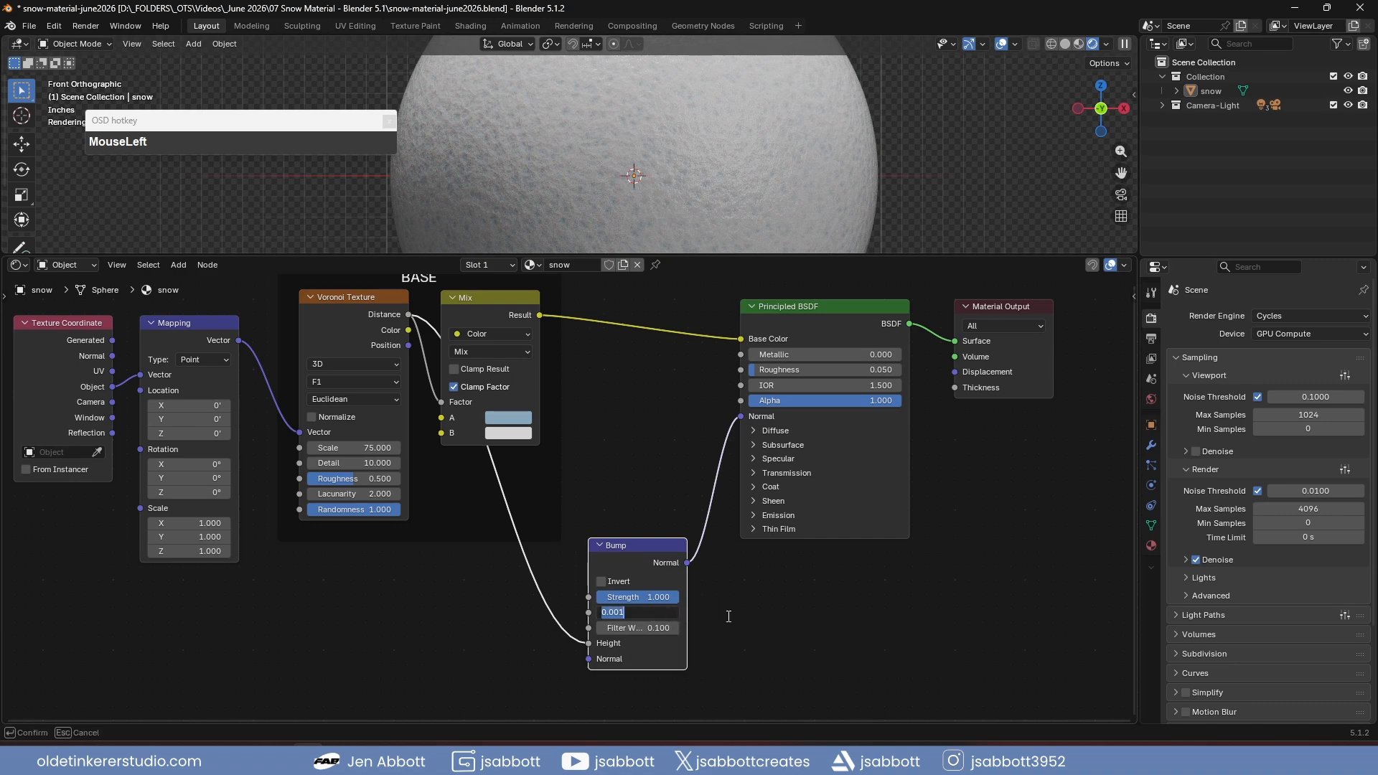
text(.1)
key(Return)
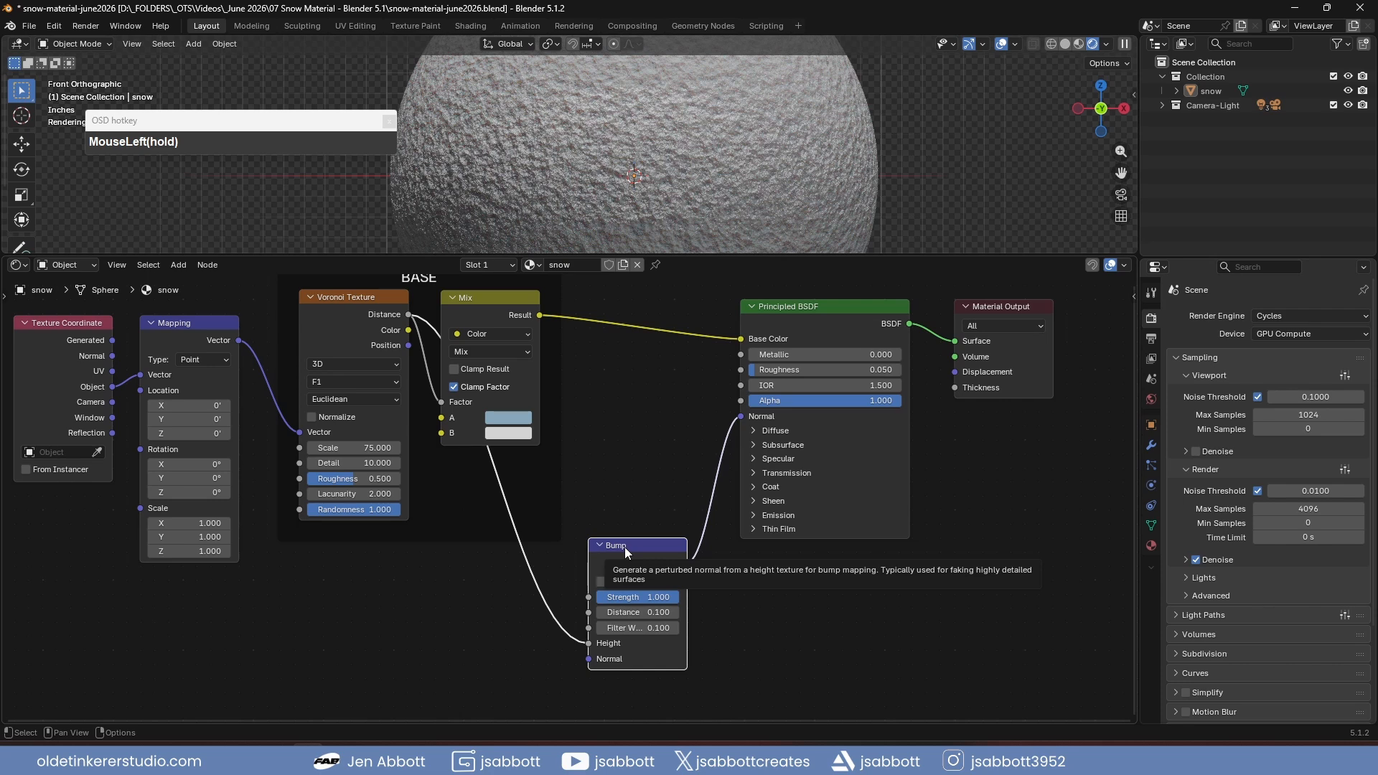
drag(624, 547, 476, 459)
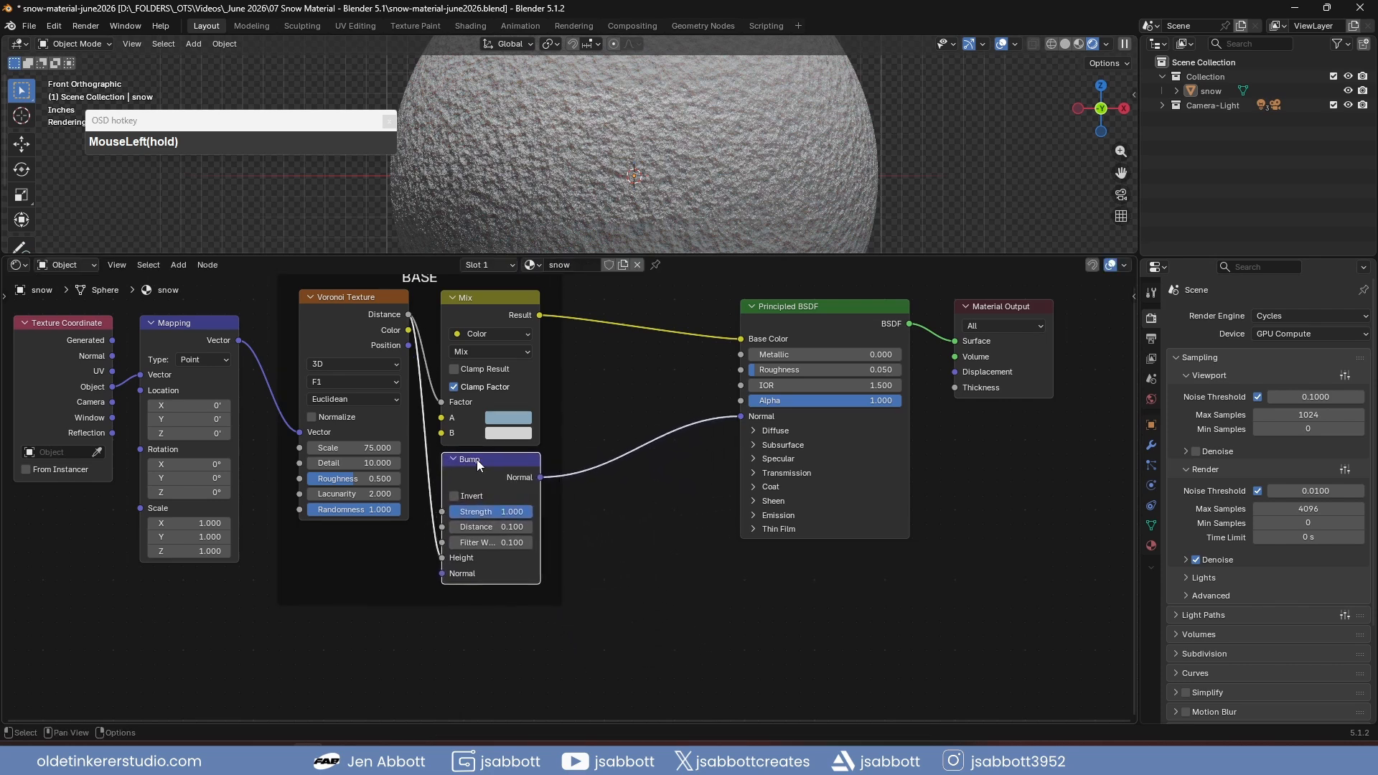
- Add a Noise Texture node below the BASE frame and connect the Mapping node's Vector output to its Vector input
middle_drag(636, 542, 650, 448)
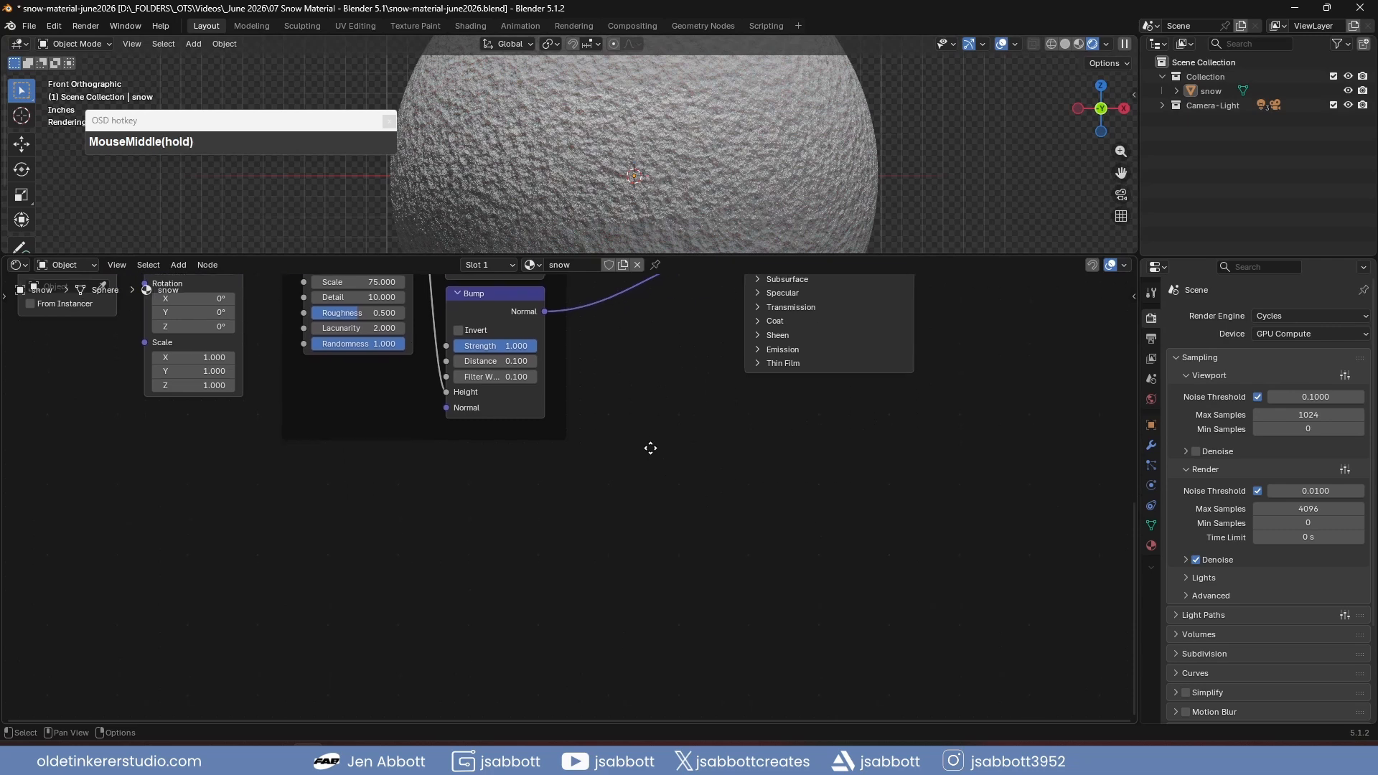
key(shift+a)
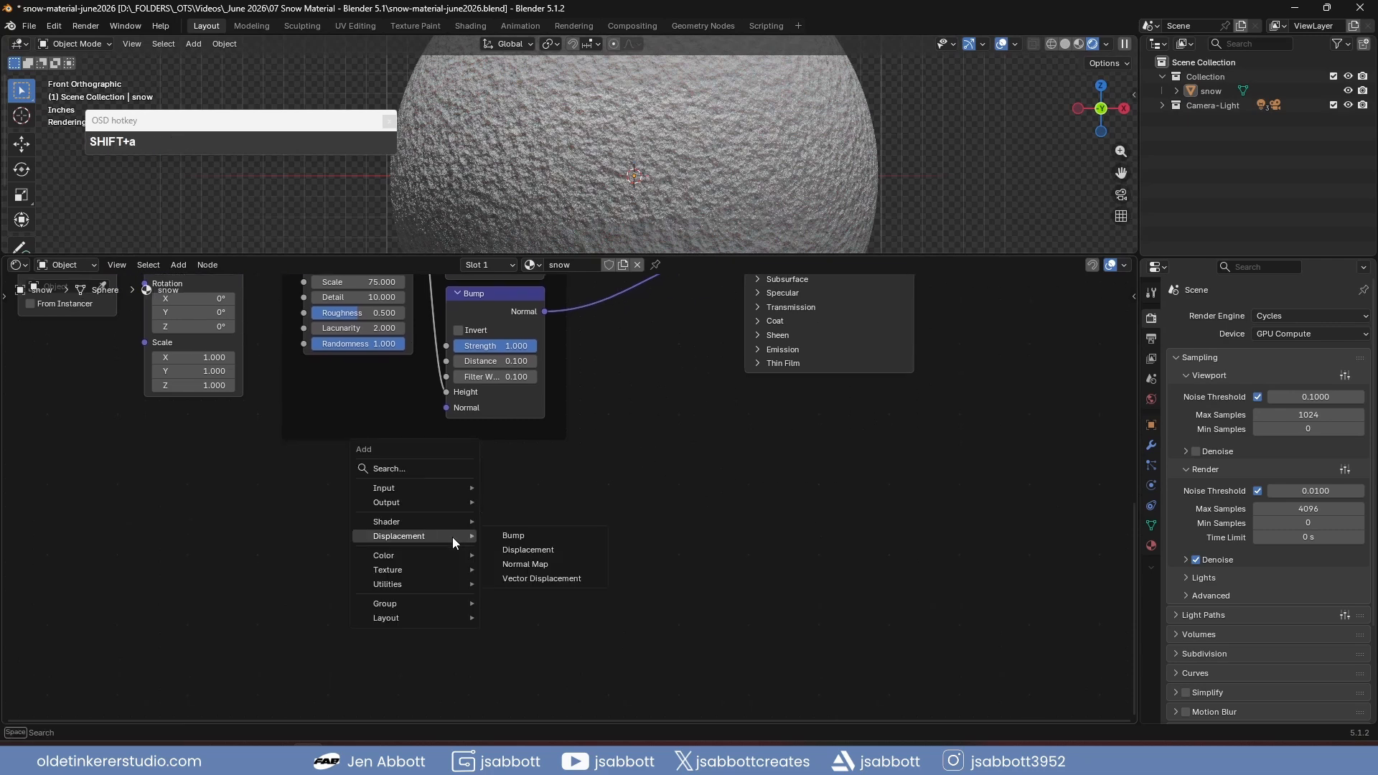
mouse_move(437, 570)
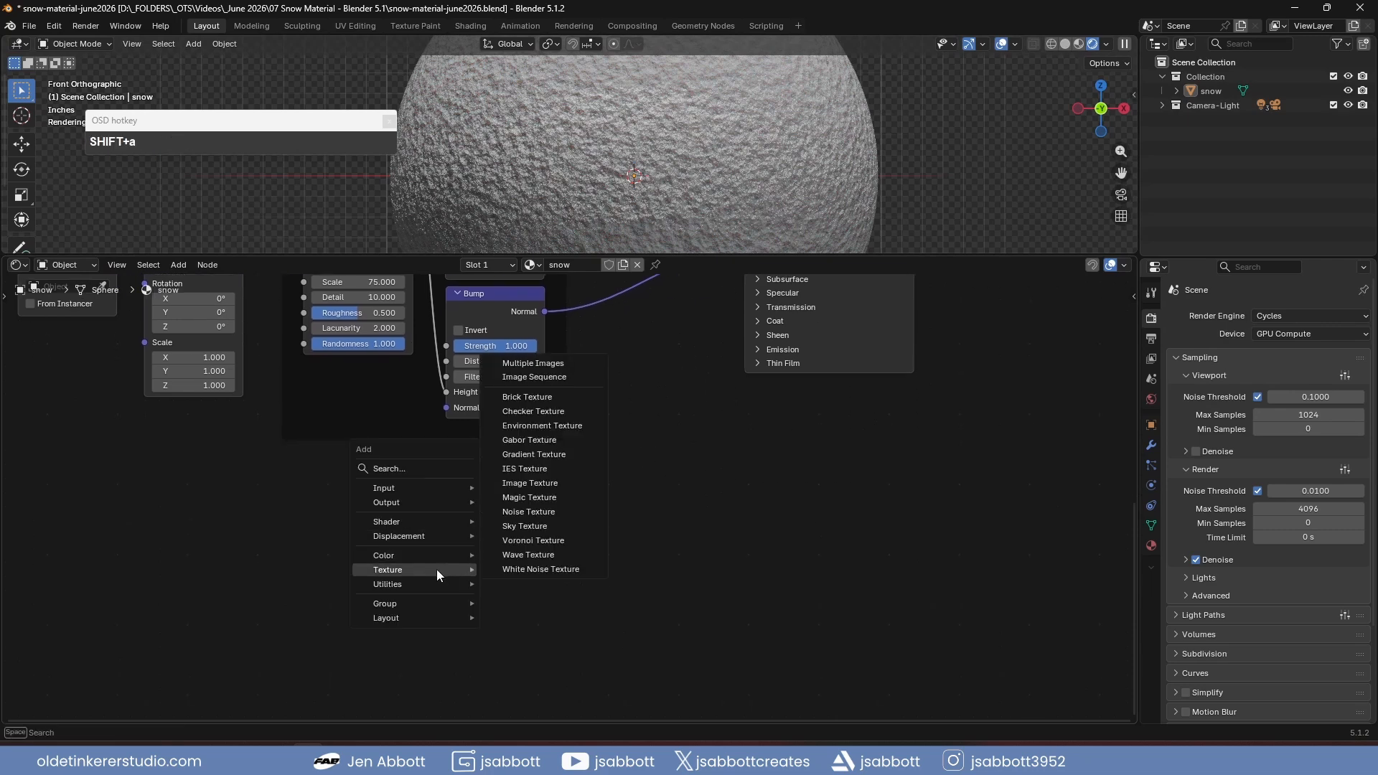
click(531, 512)
click(455, 454)
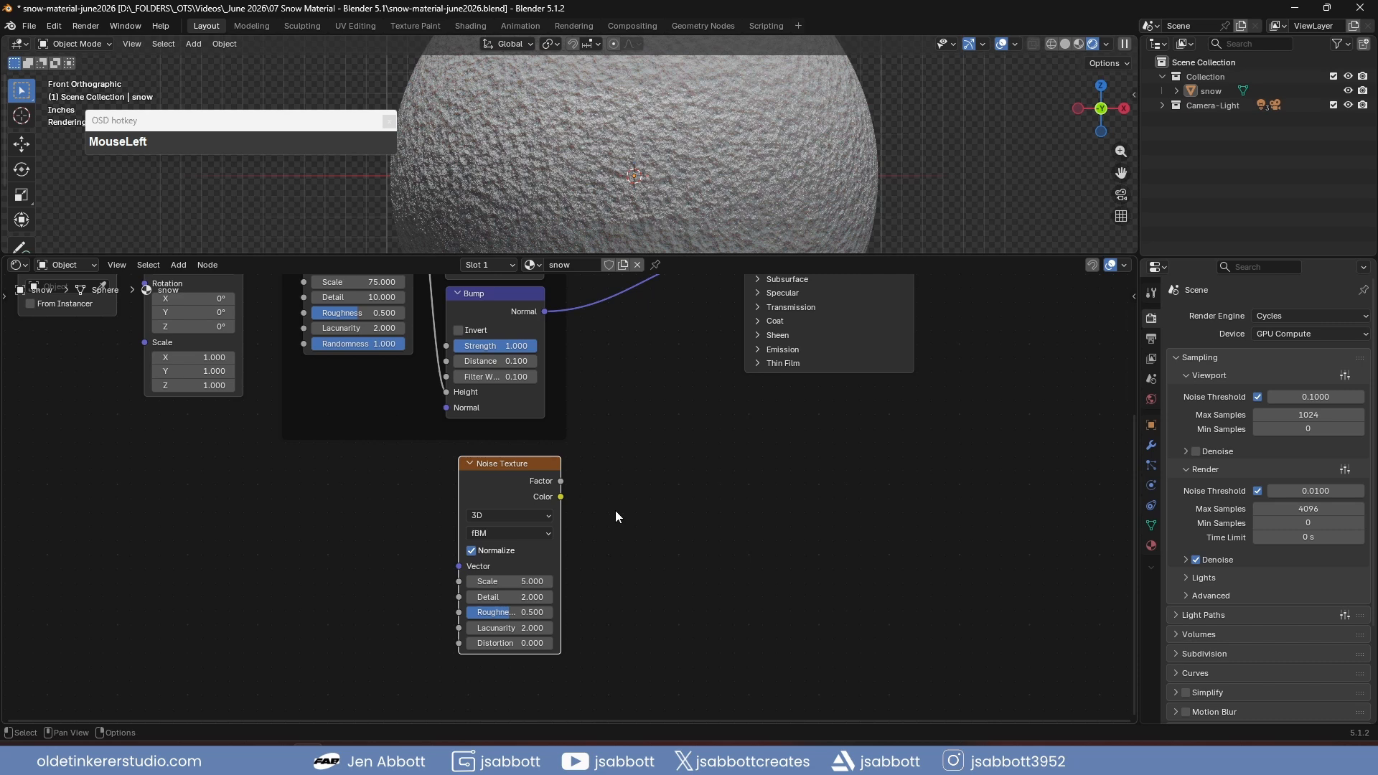
mouse_move(614, 510)
middle_down()
mouse_move(680, 514)
mouse_move(628, 513)
middle_up()
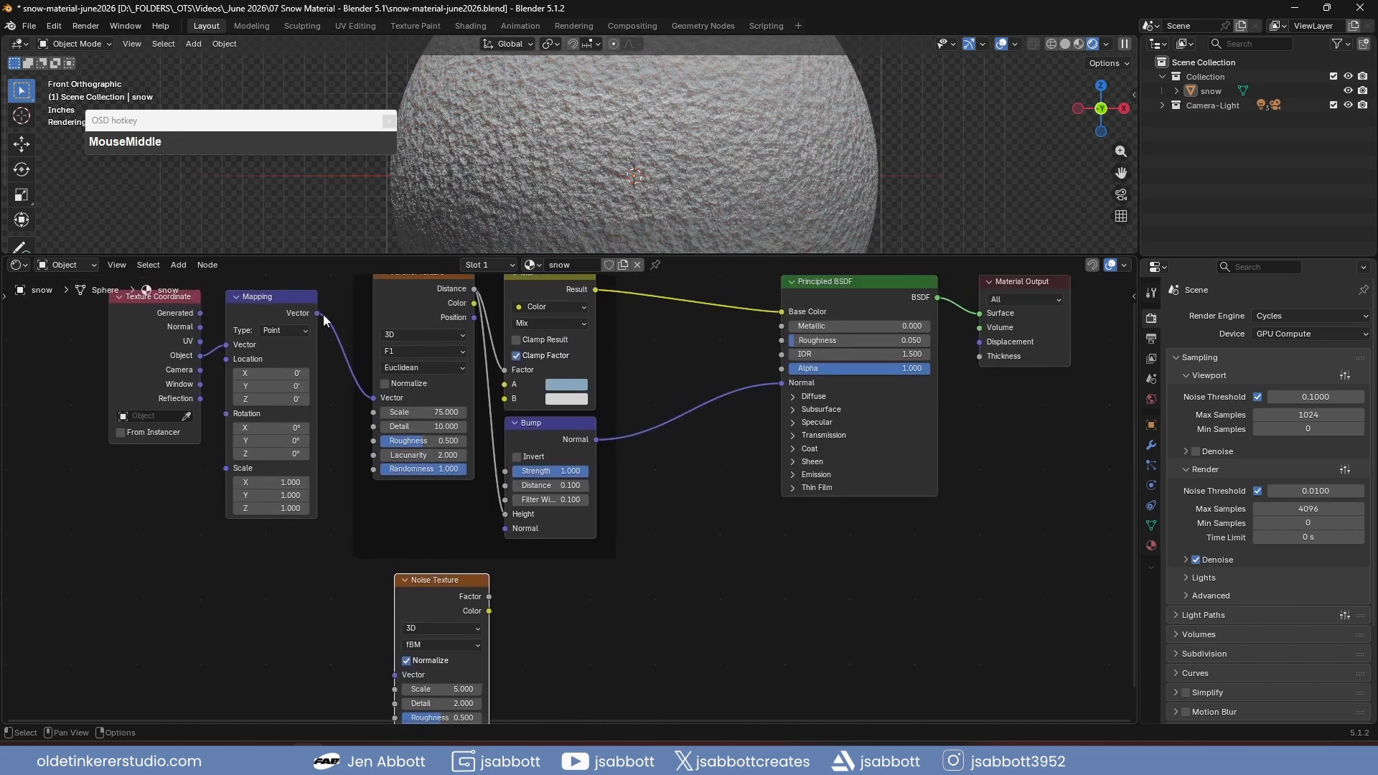
drag(319, 313, 387, 671)
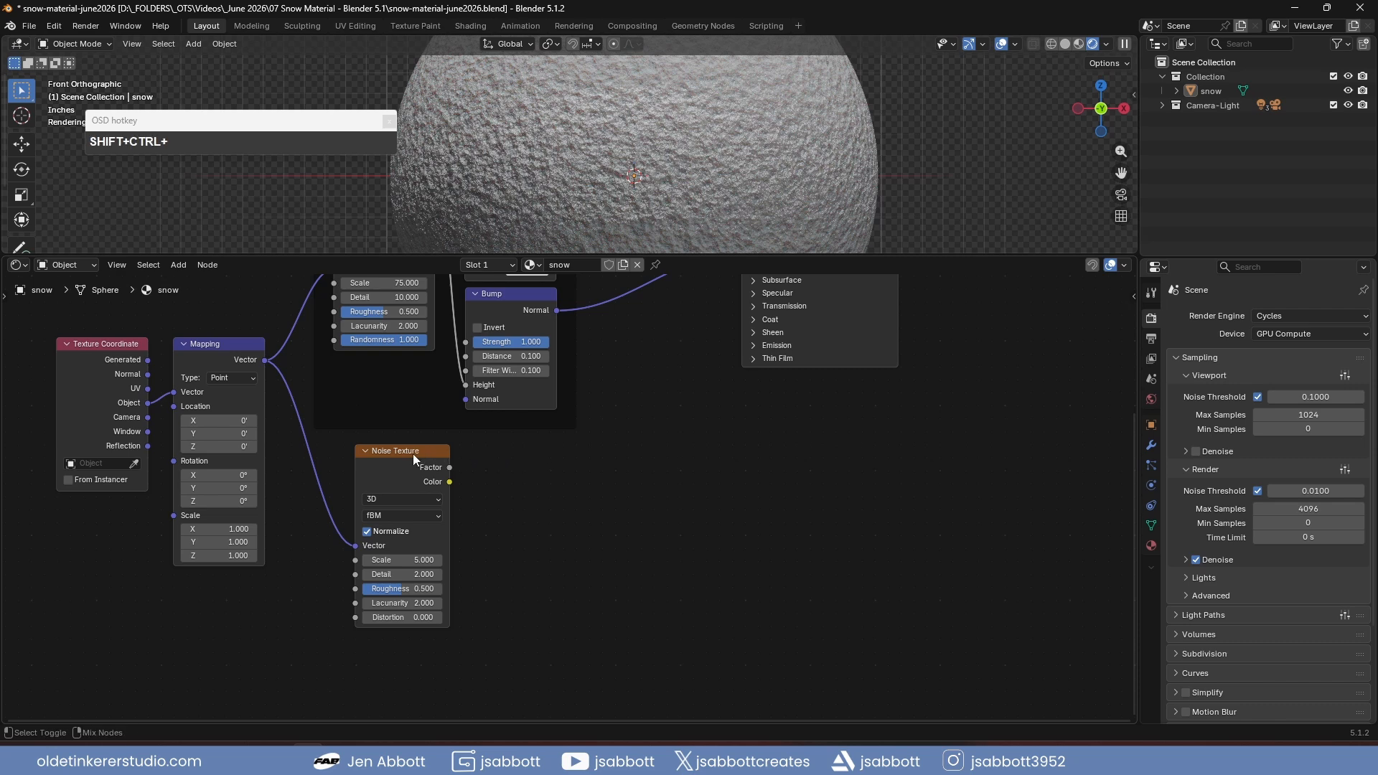
- Preview the Noise Texture on the sphere and set its scale to 6 and detail to 10
ctrl+shift+click(389, 454)
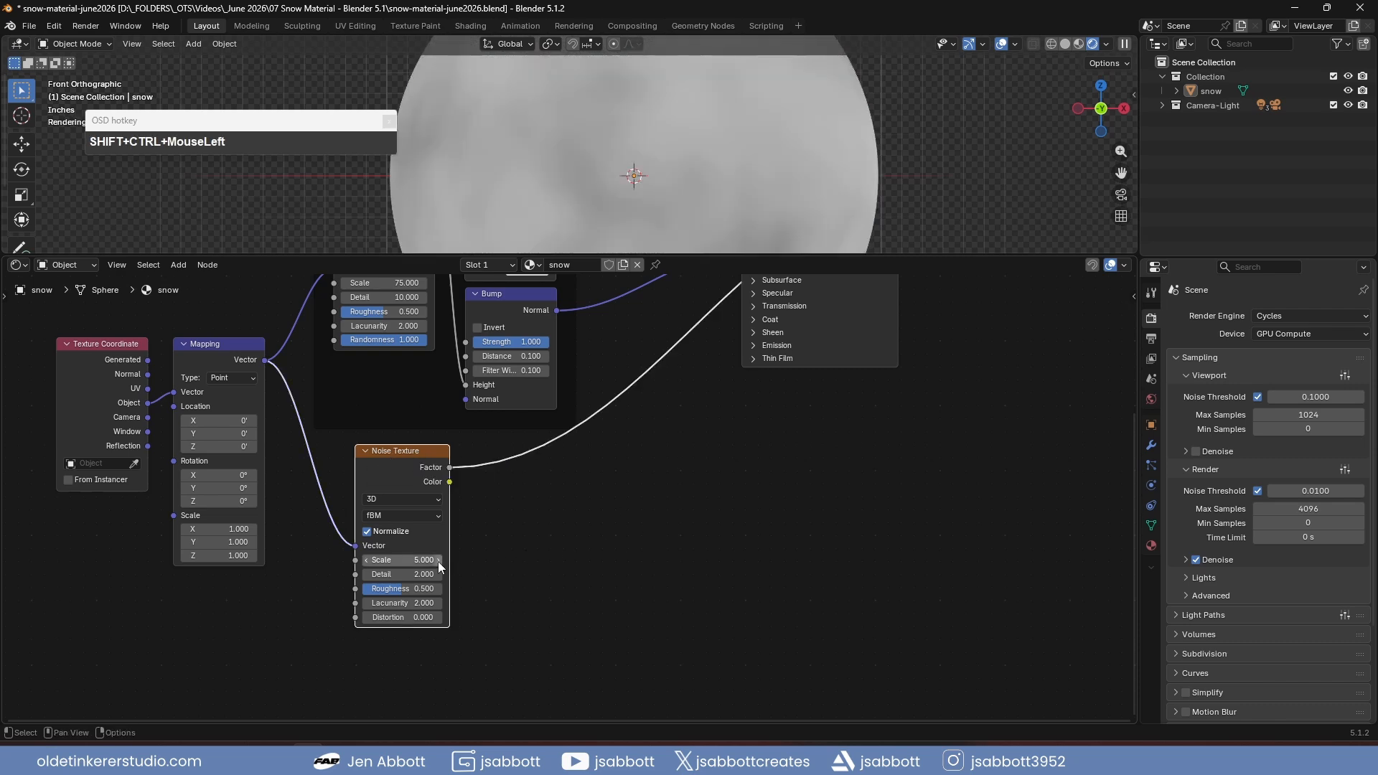
click(397, 560)
text(6)
key(Tab)
text(10)
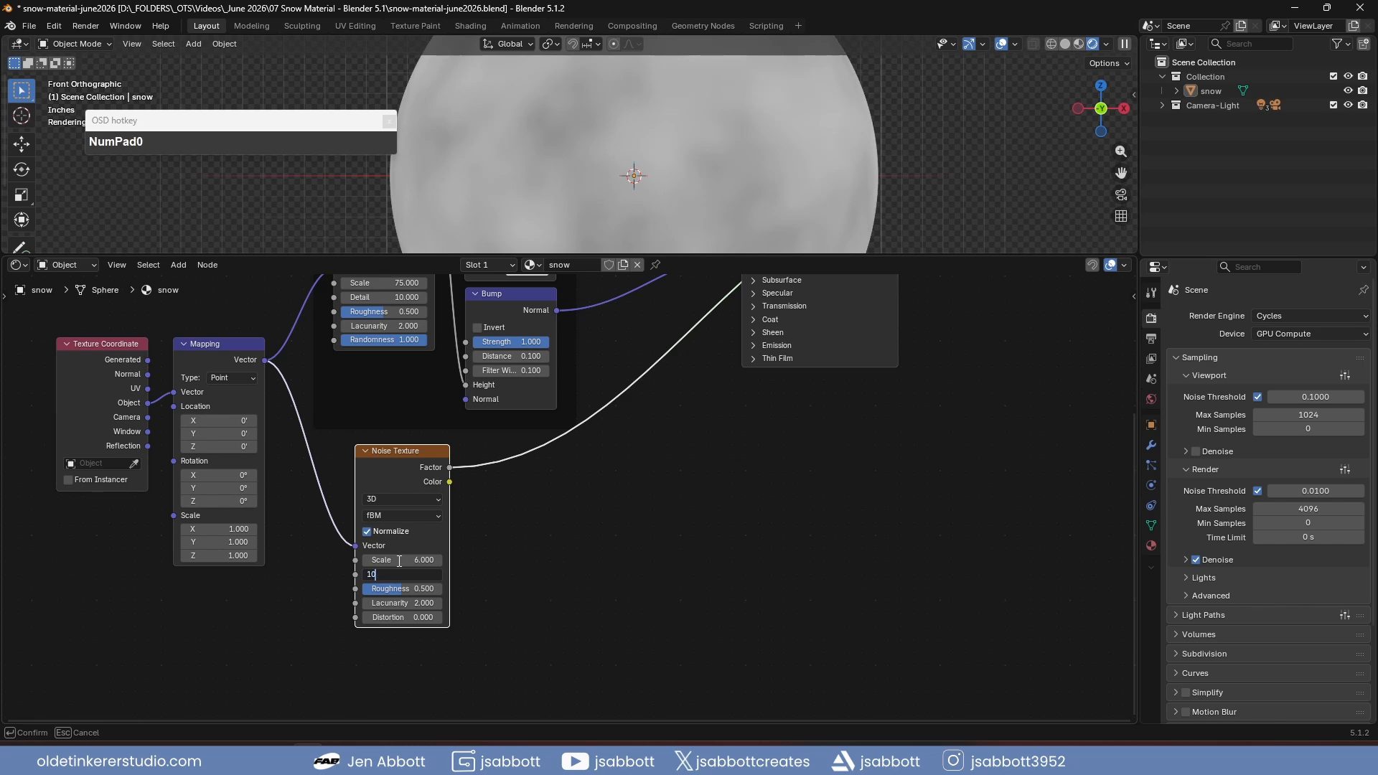
key(Return)
- Insert a second Bump node between the first Bump and the Principled BSDF's Normal, placed beside the Noise Texture
middle_drag(605, 464, 623, 567)
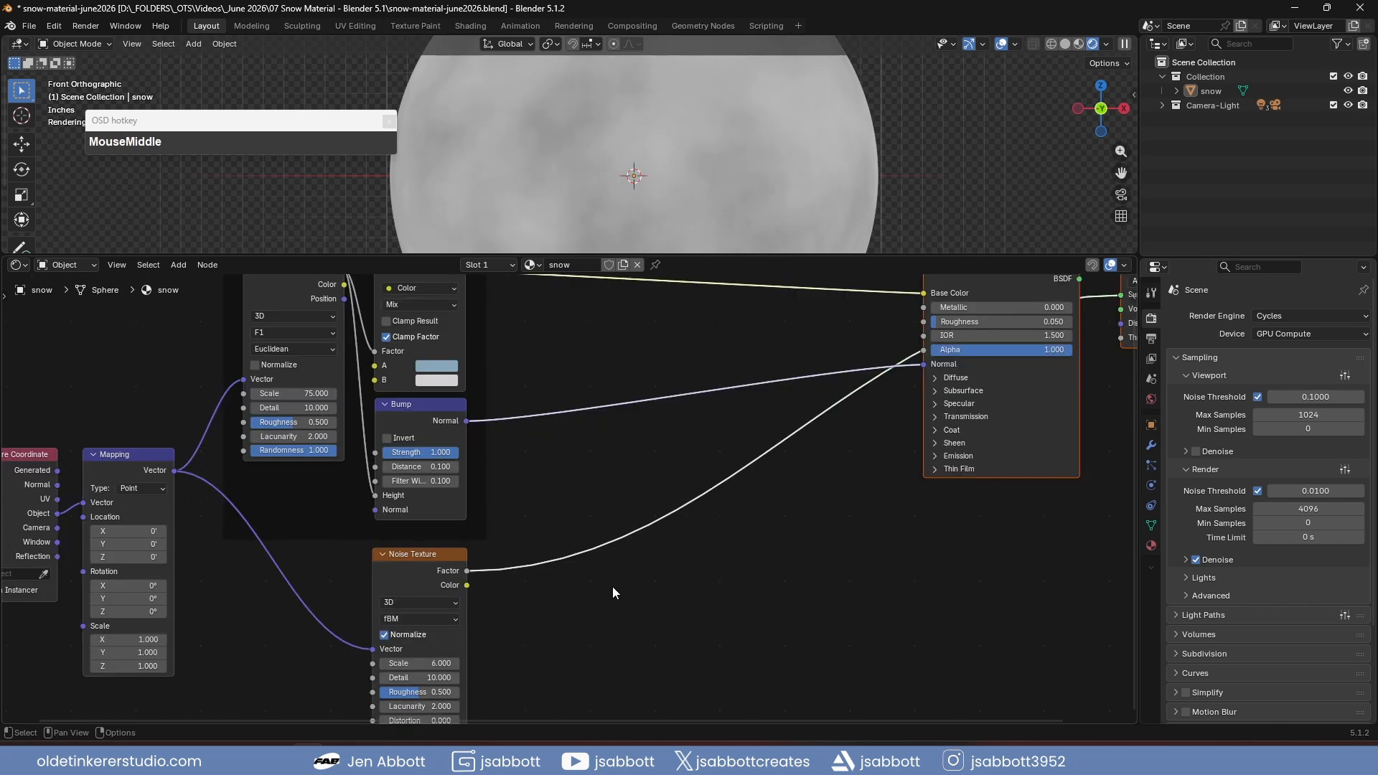
key(shift+a)
mouse_move(613, 587)
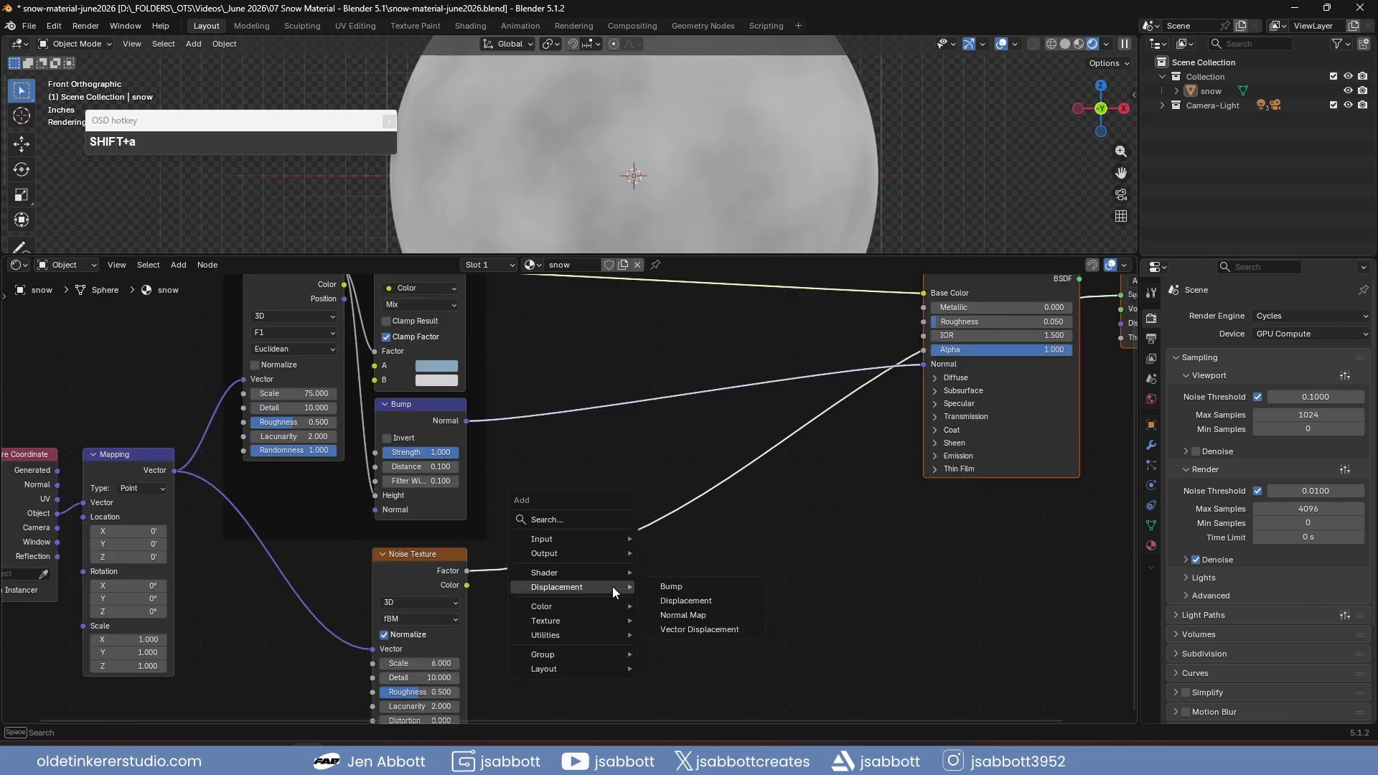
click(683, 587)
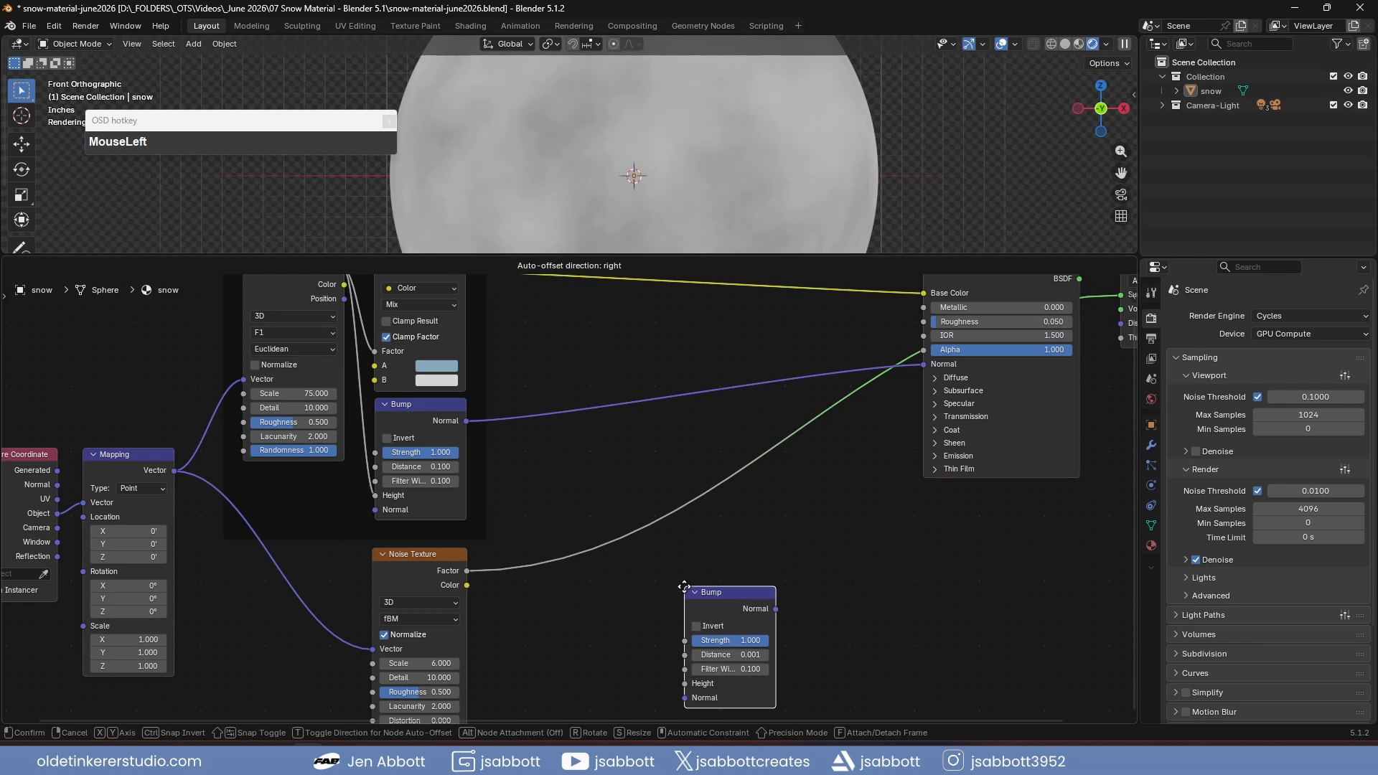
click(510, 389)
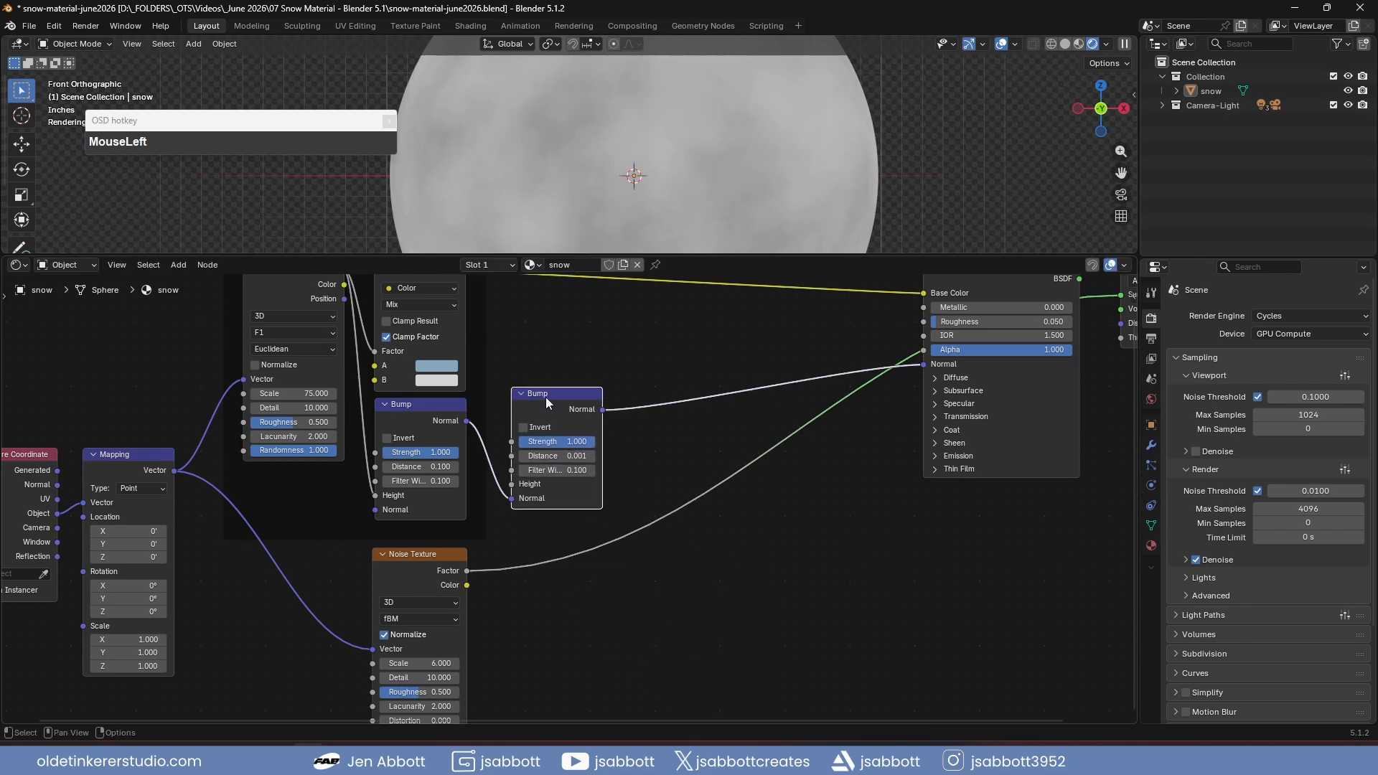
drag(545, 397, 592, 413)
drag(598, 511, 599, 571)
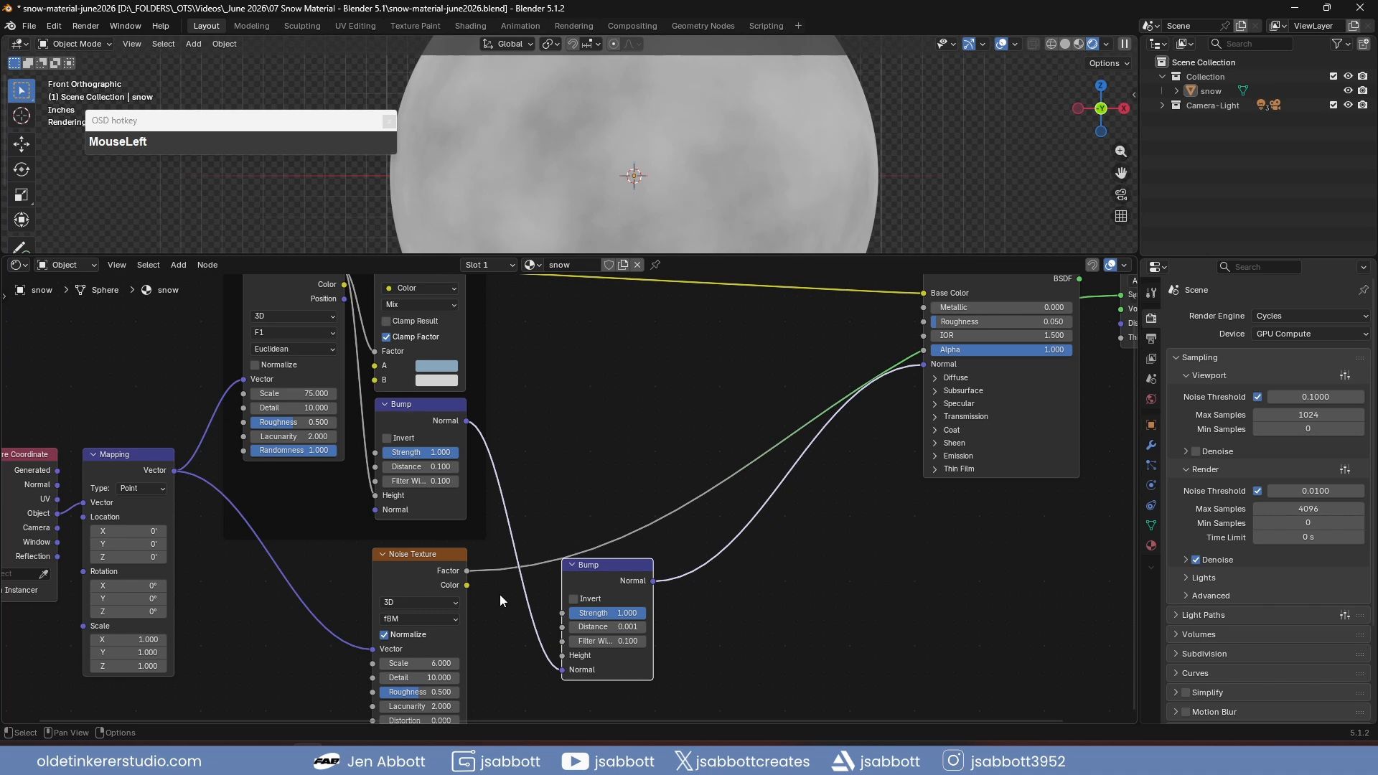
- Connect the Noise Texture's Factor to the second Bump's Height and restore the Principled BSDF as the previewed surface output
drag(466, 571, 562, 655)
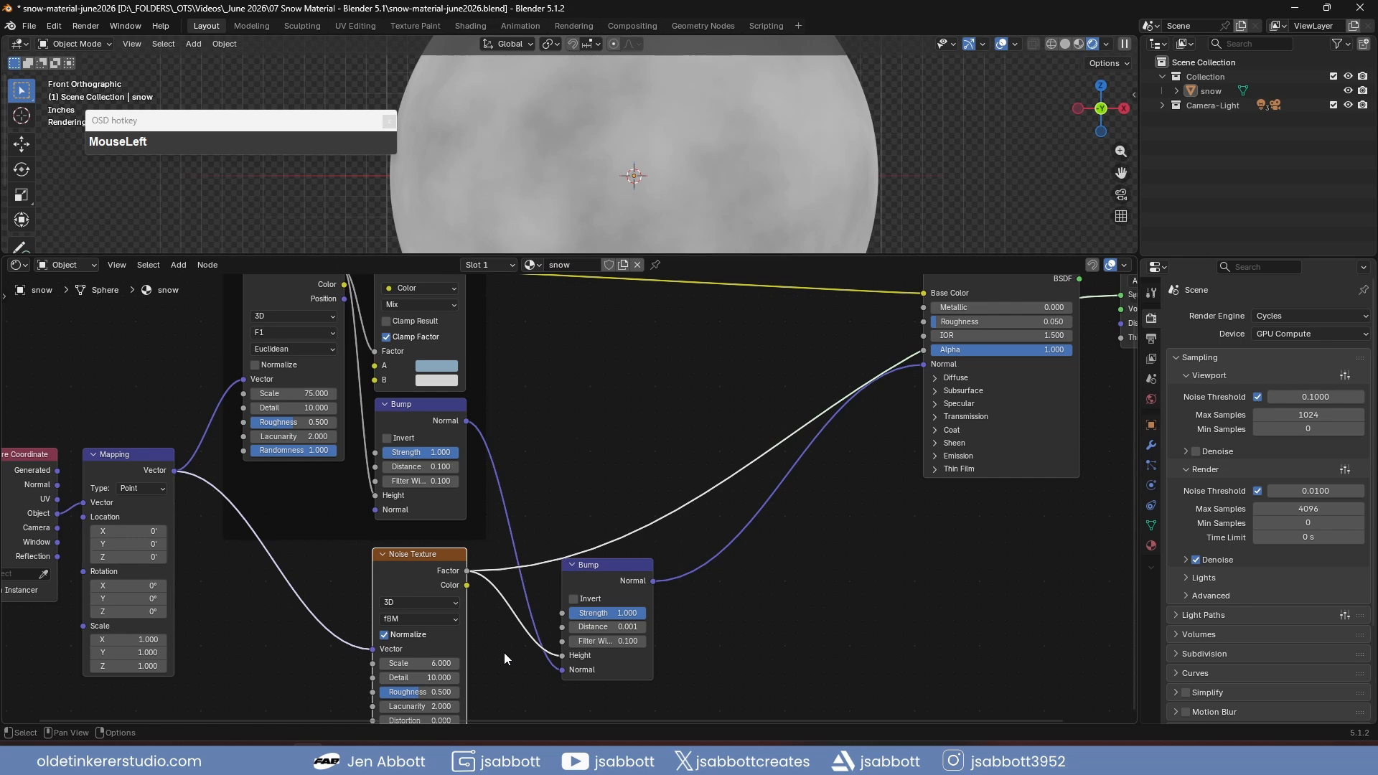
middle_drag(824, 594, 737, 641)
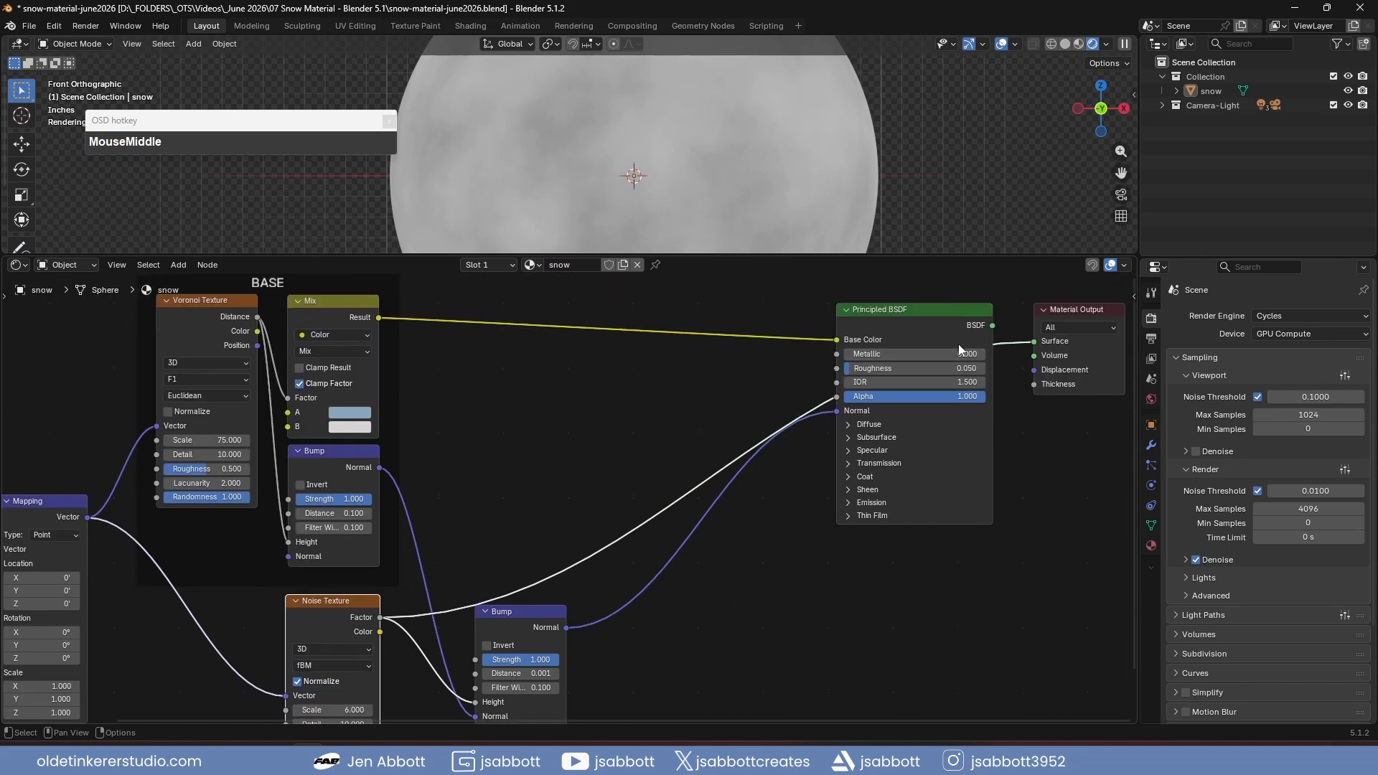
ctrl+shift+click(913, 312)
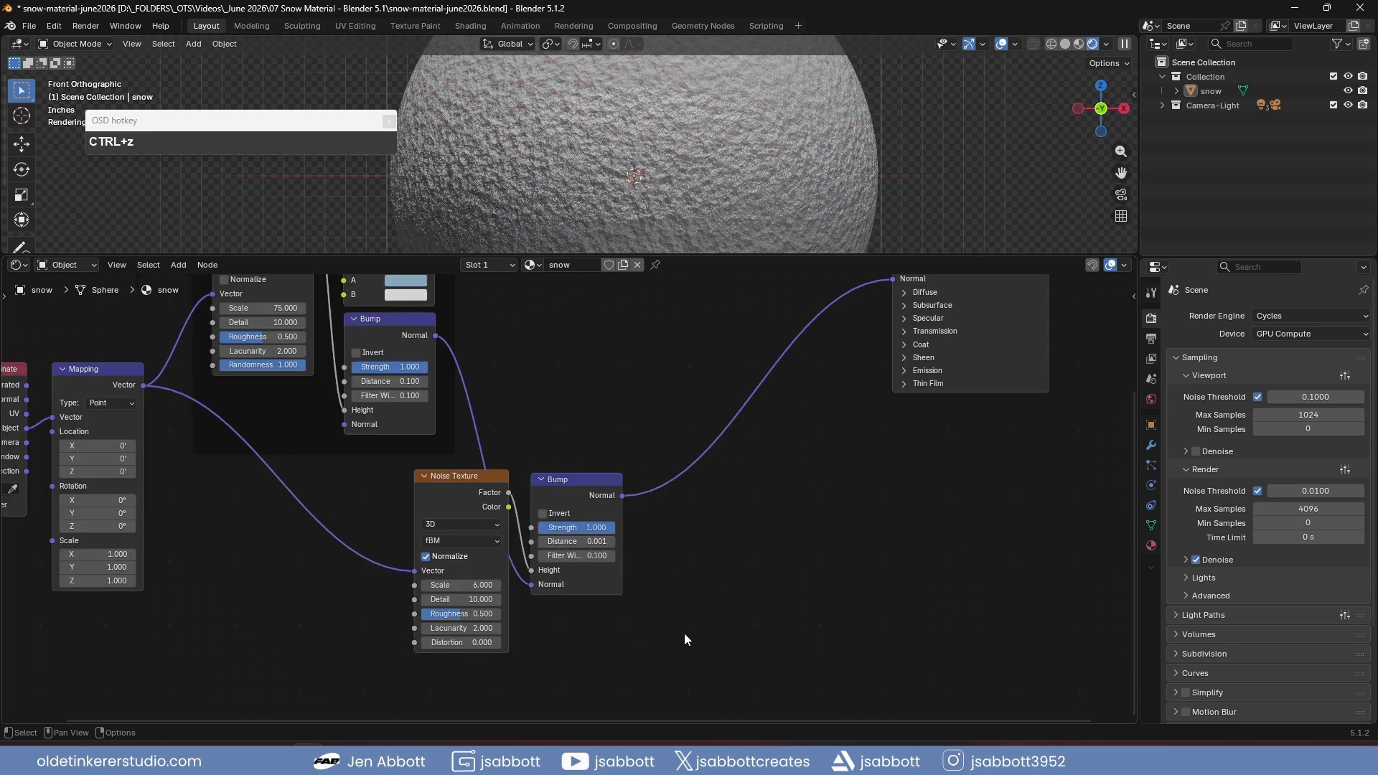
- Enclose the Noise Texture and its Bump node in a frame labelled SNOW DETAILS
drag(708, 679, 393, 474)
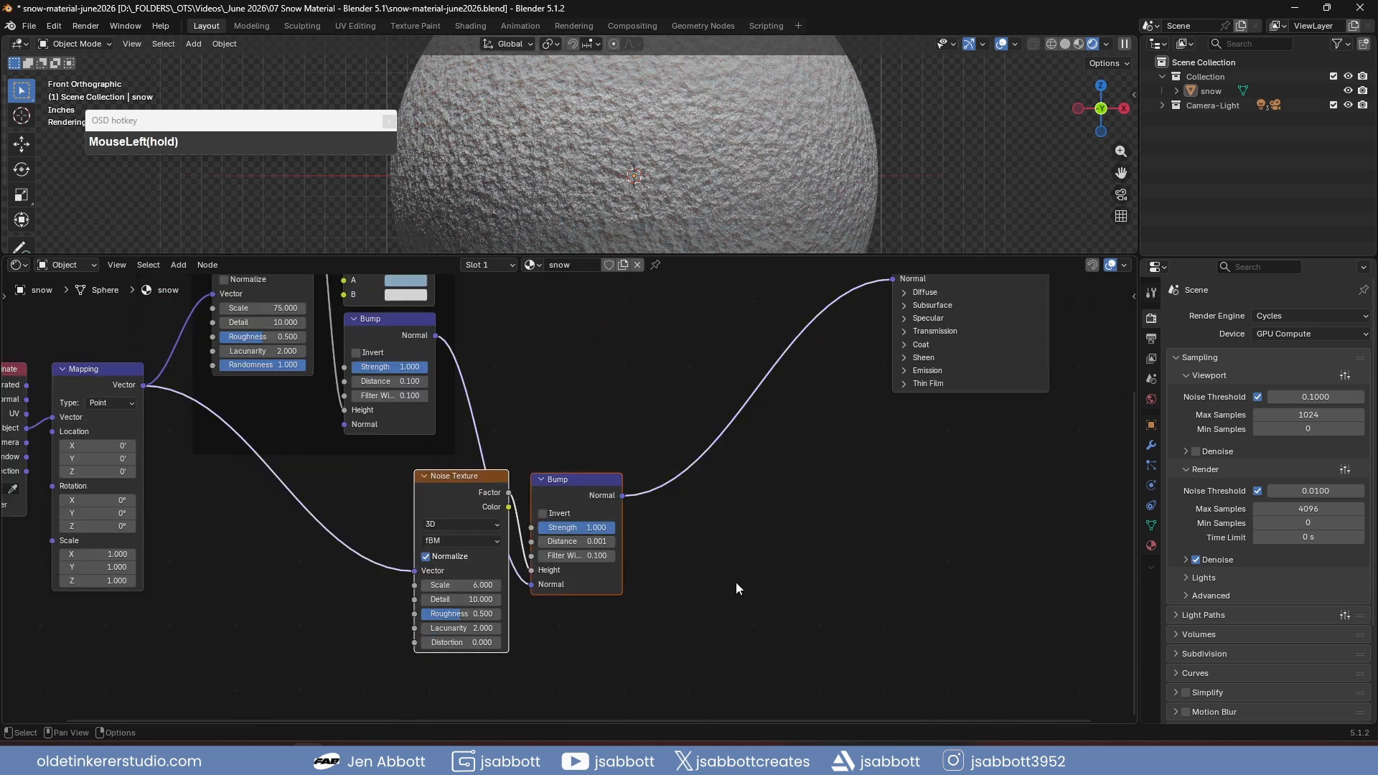
key(ctrl+f)
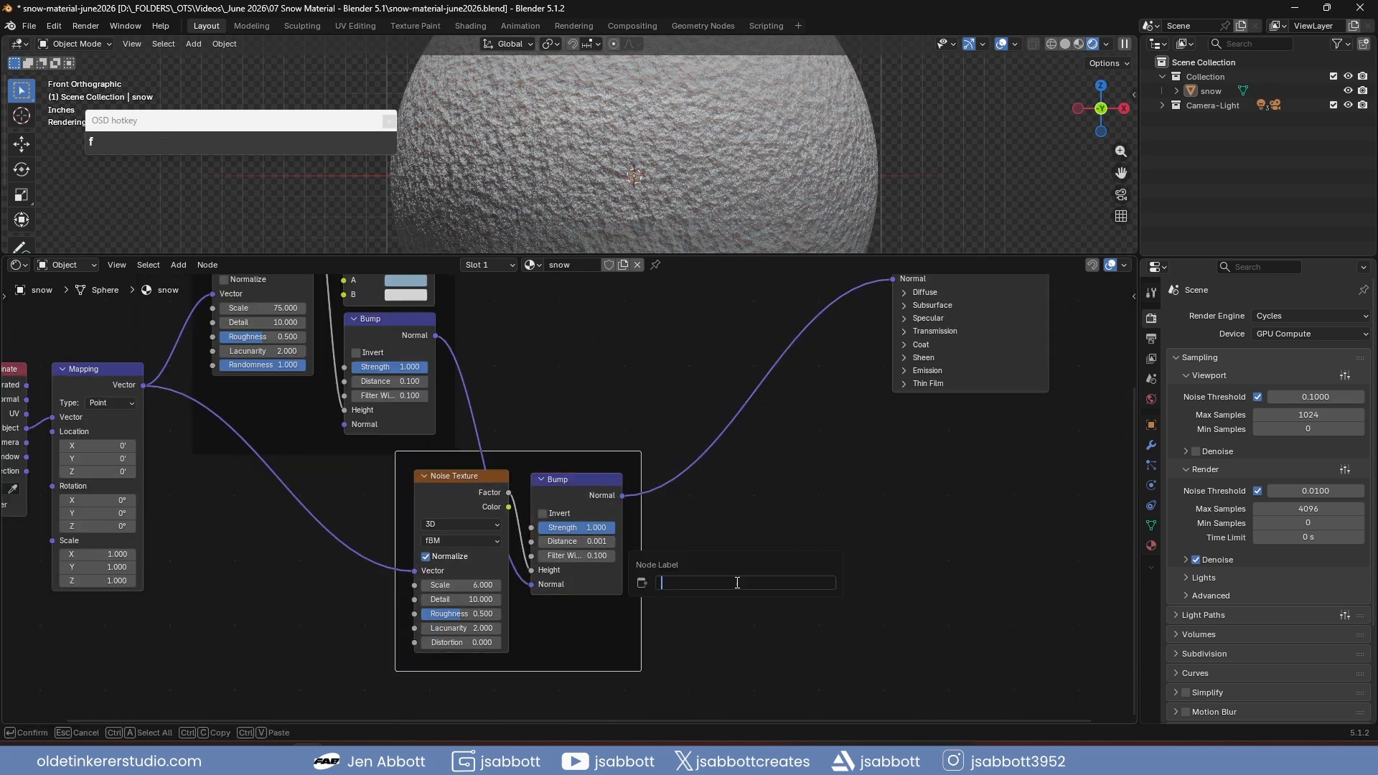
text(SNOW )
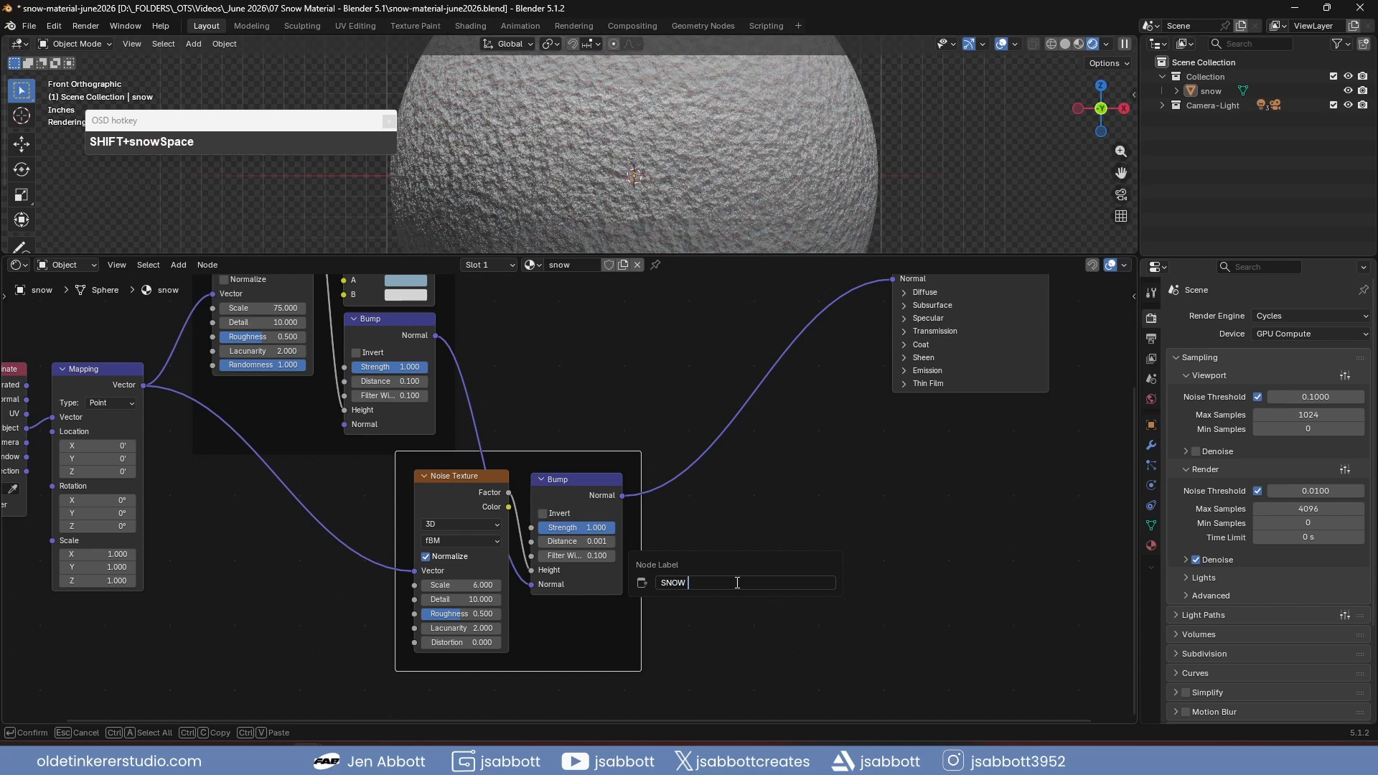
text(DETAILS)
key(Return)
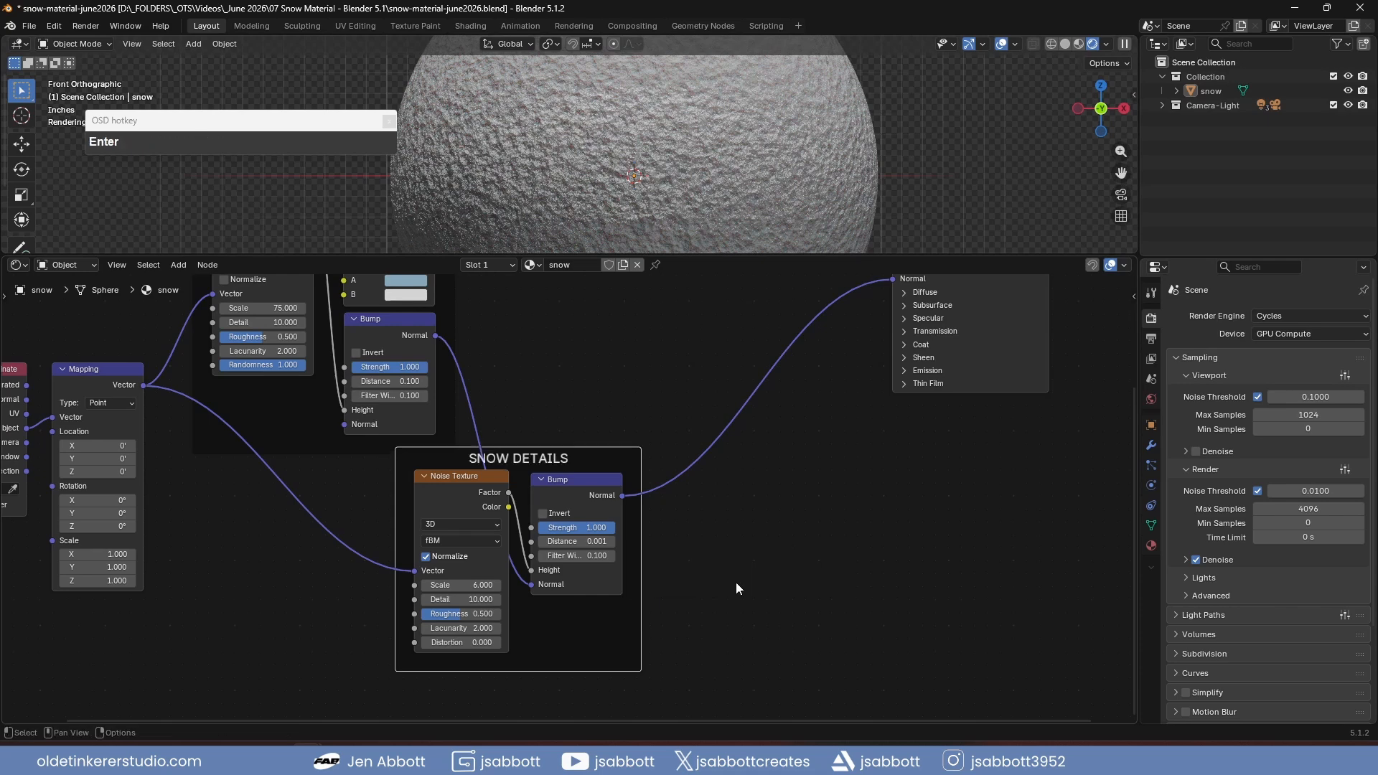
key(BackSpace)
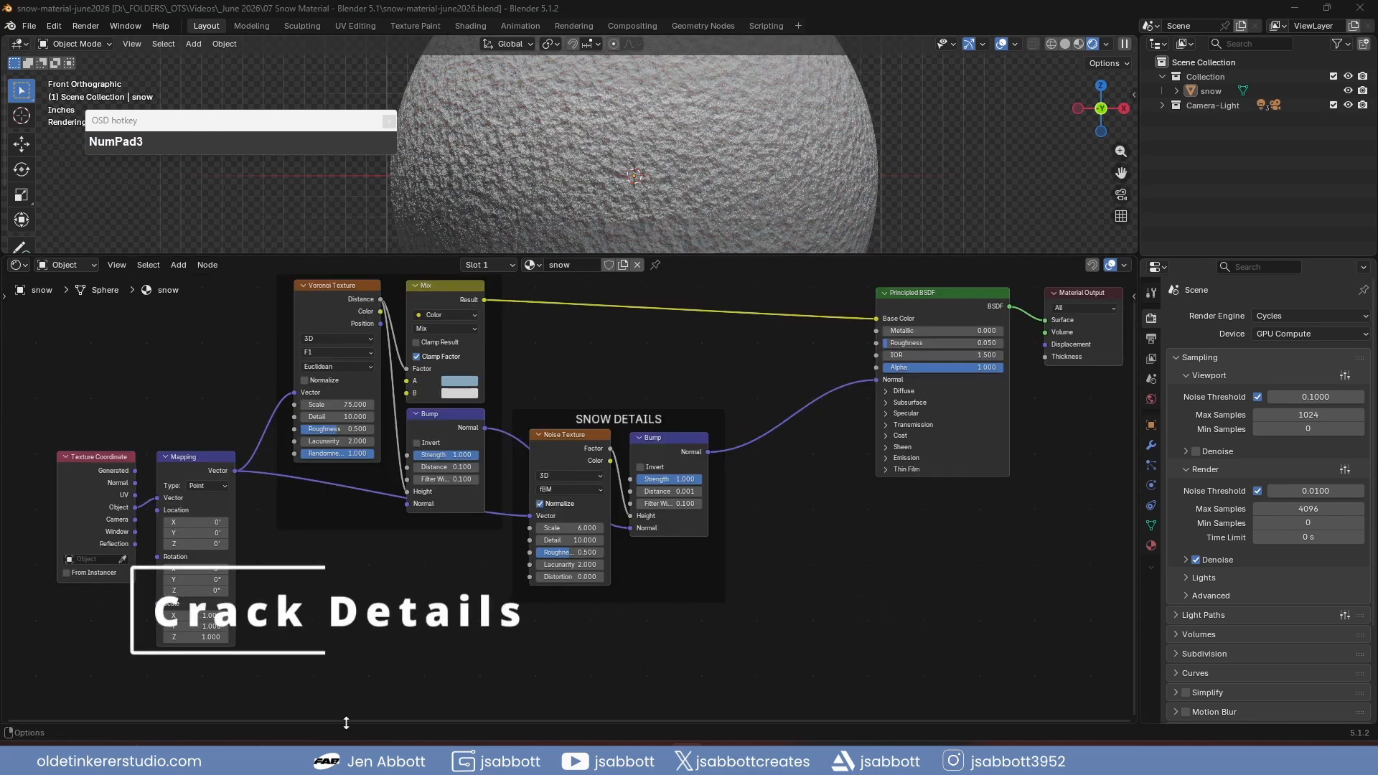
click(351, 660)
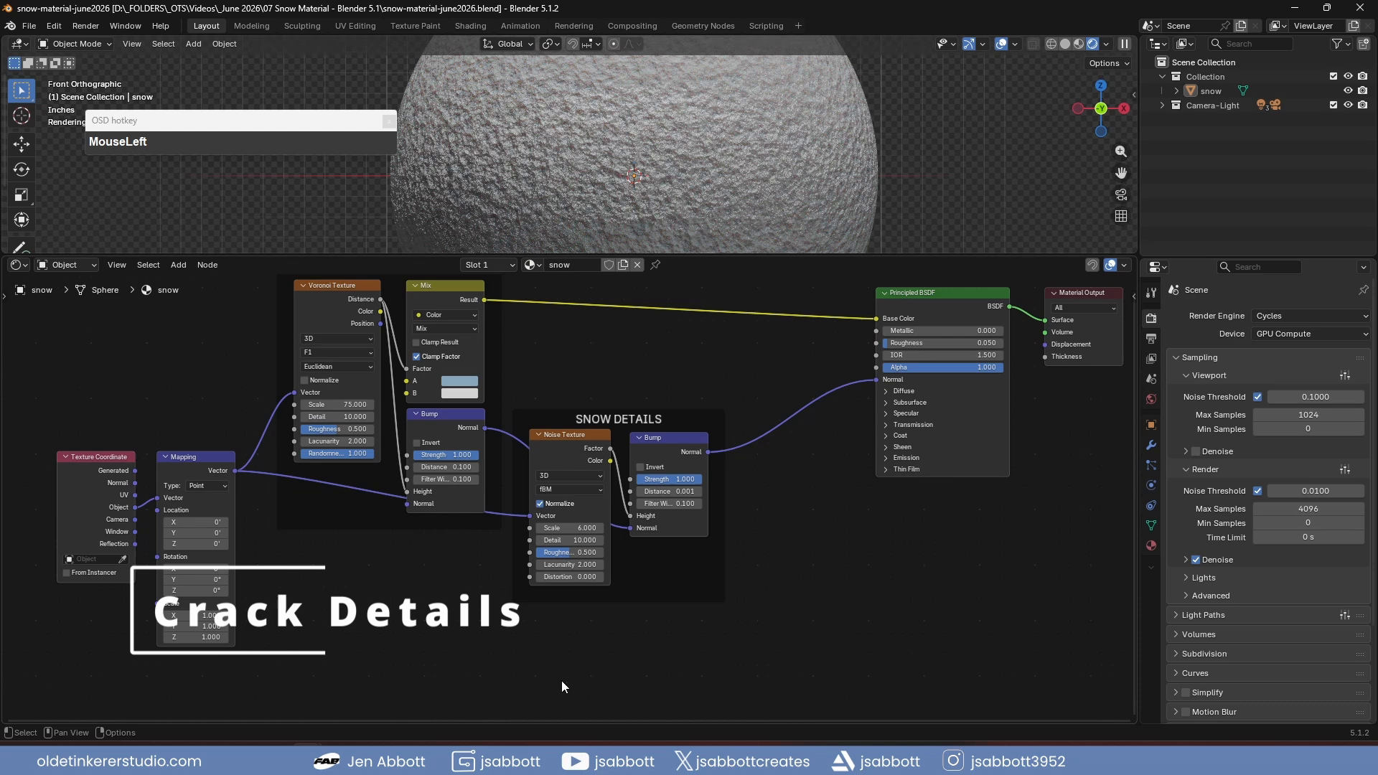
- Add a Voronoi Texture node below the SNOW DETAILS frame and connect the Mapping node's Vector output to its Vector input
middle_drag(561, 680, 560, 634)
key(shift+a)
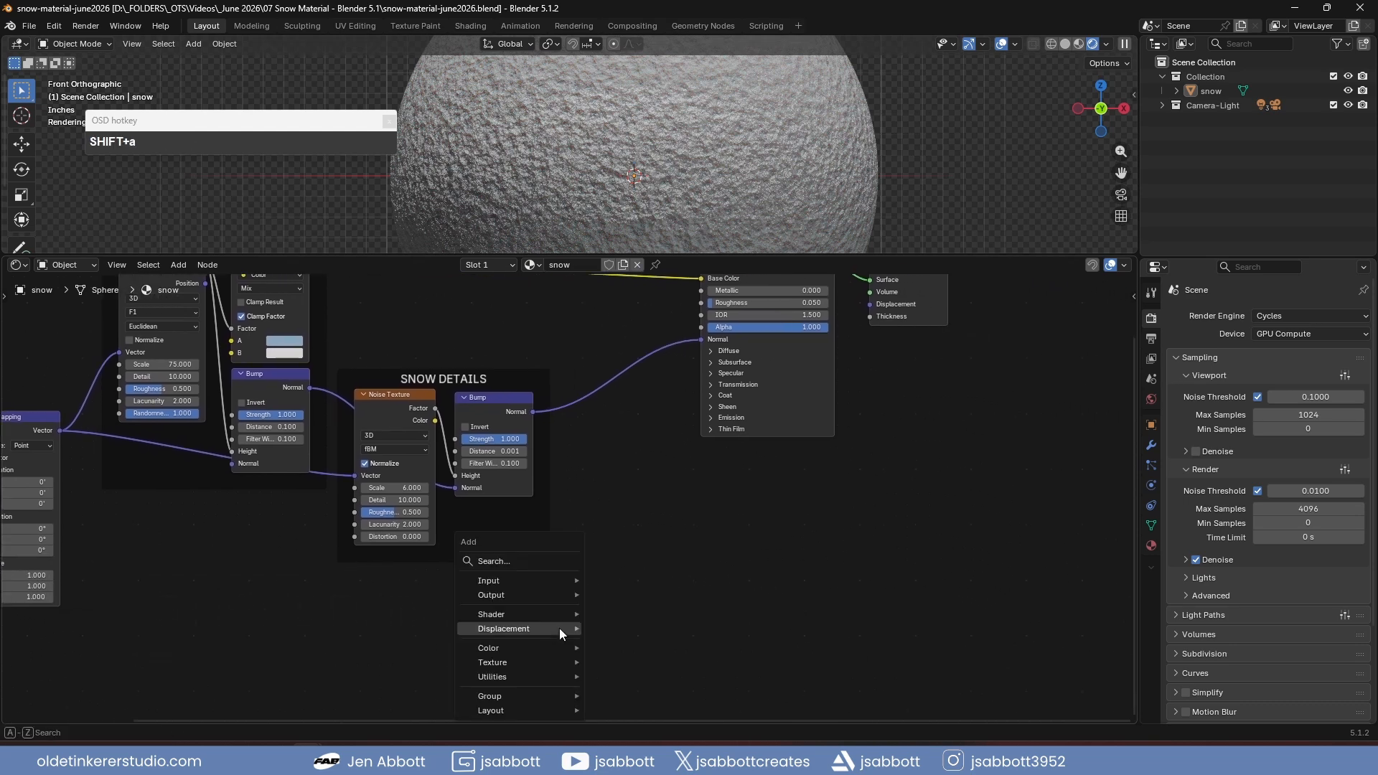
mouse_move(558, 664)
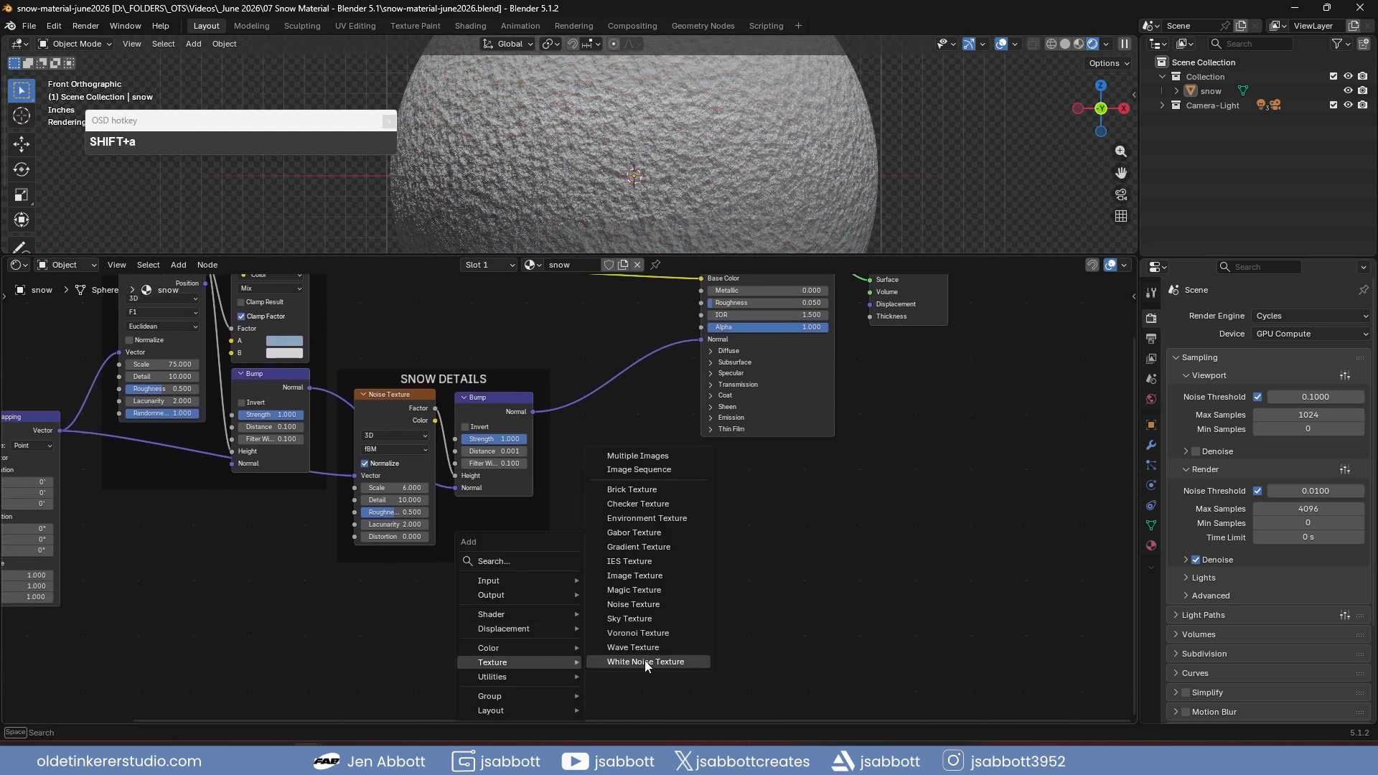
click(646, 633)
click(466, 572)
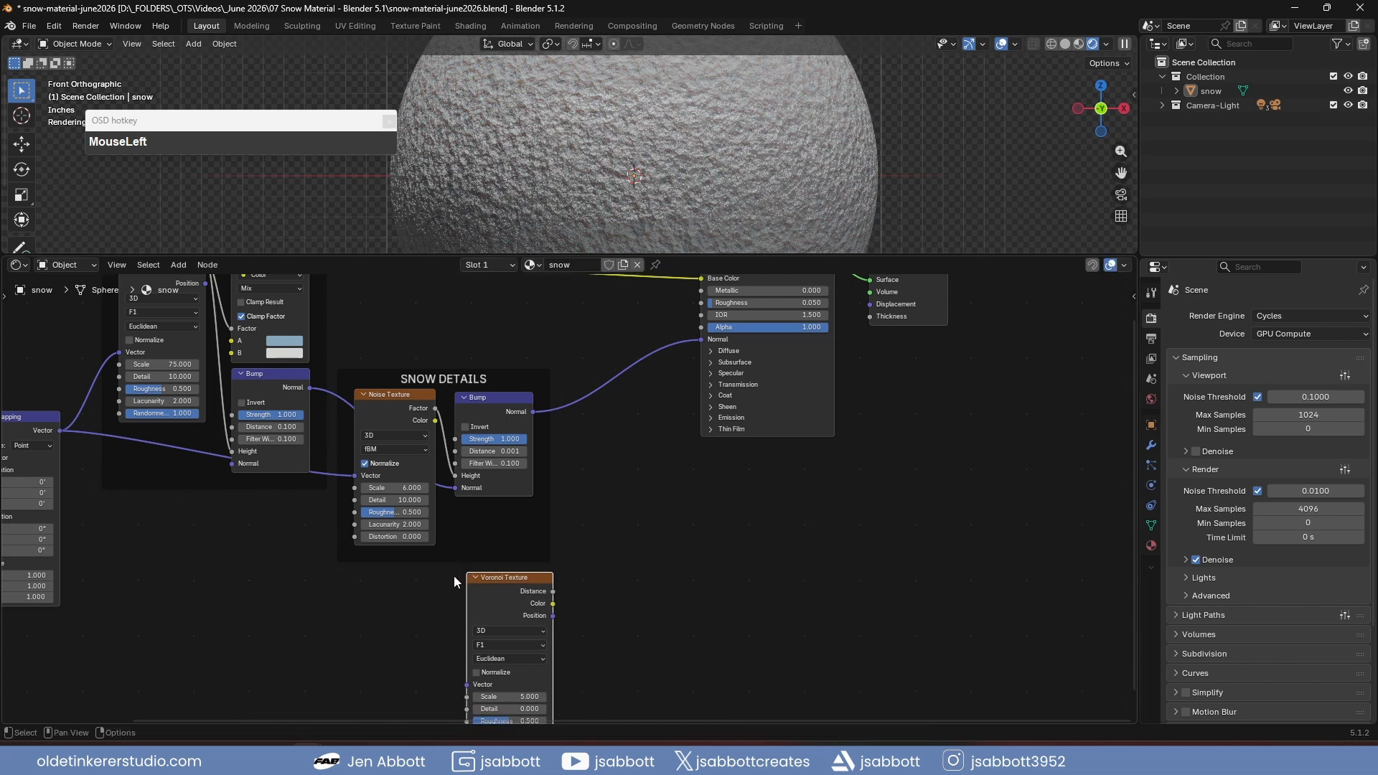
middle_drag(181, 574, 199, 450)
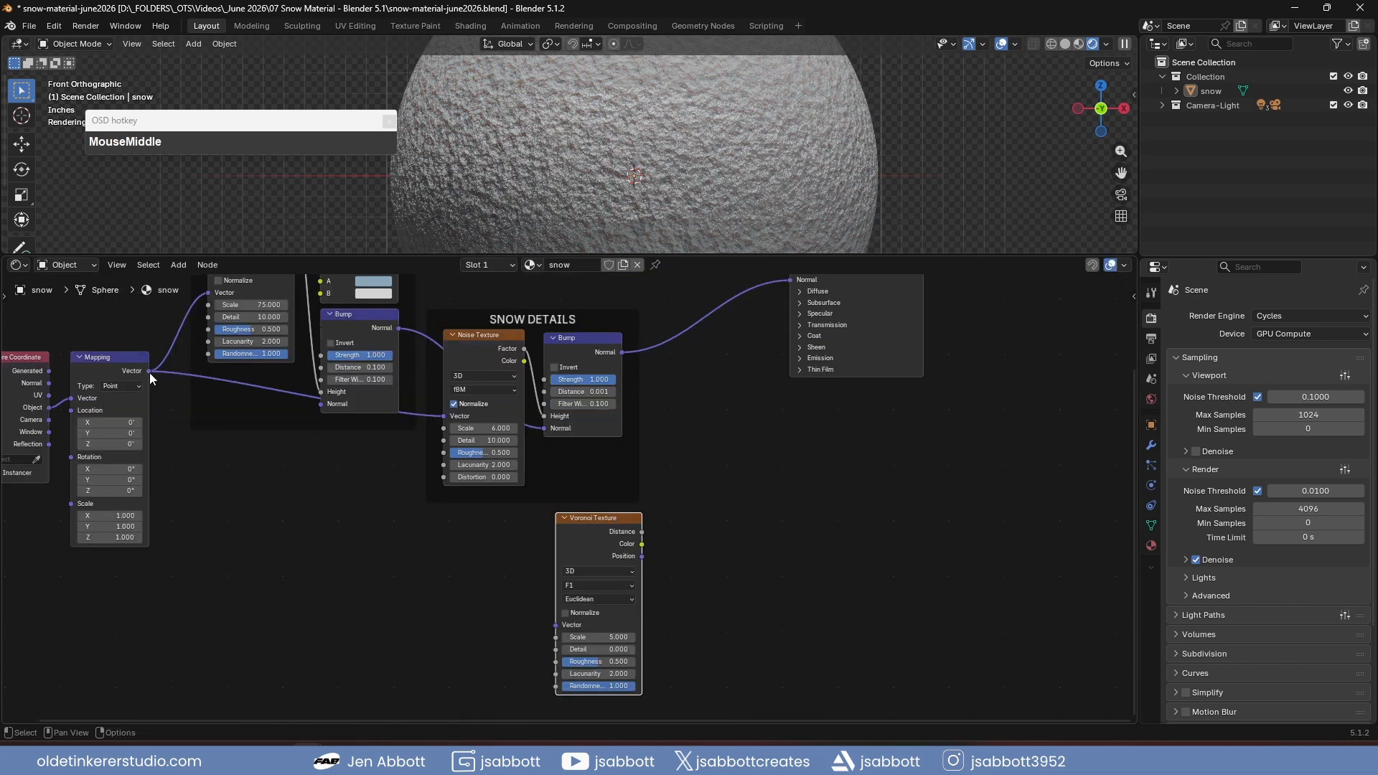
drag(149, 372, 548, 626)
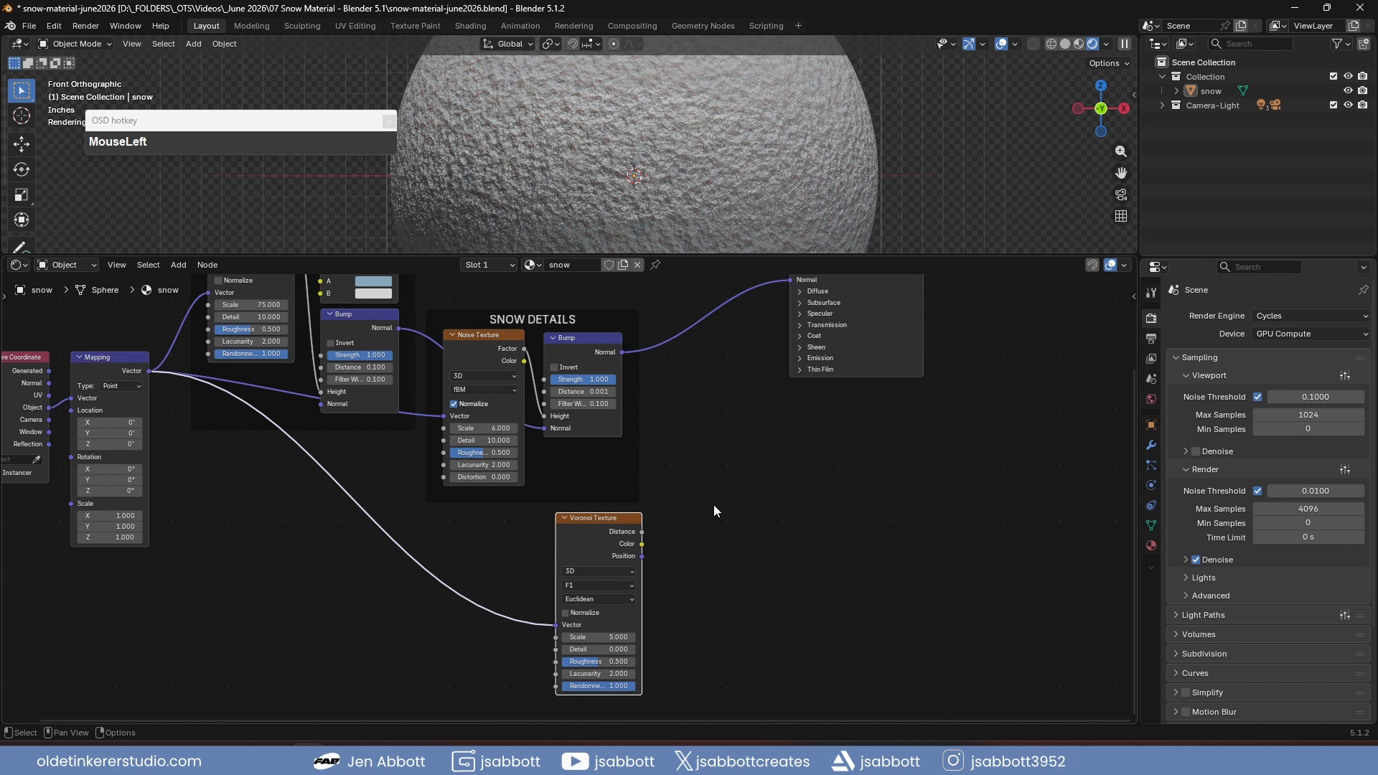
- Preview the new Voronoi Texture on the sphere and set its scale to 1400
ctrl+shift+click(604, 518)
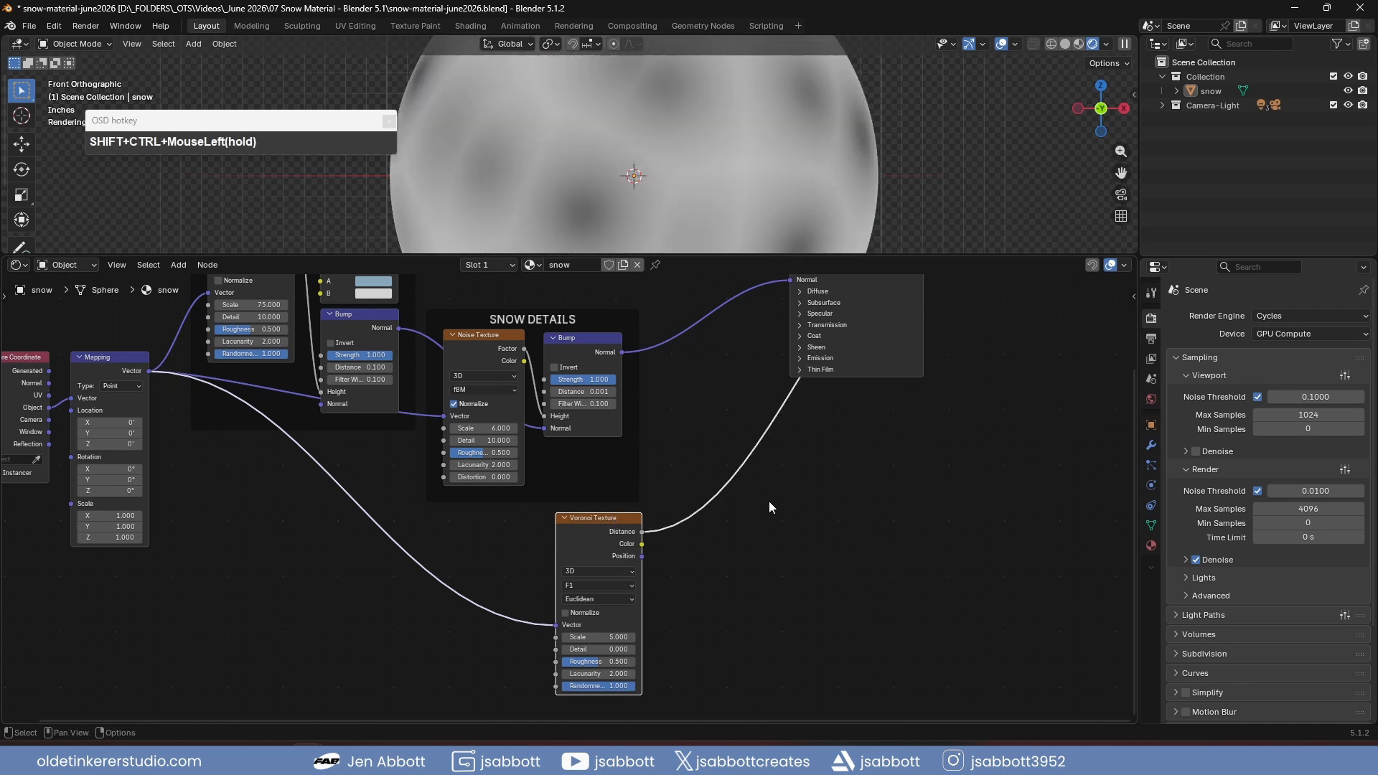
middle_drag(769, 501, 674, 413)
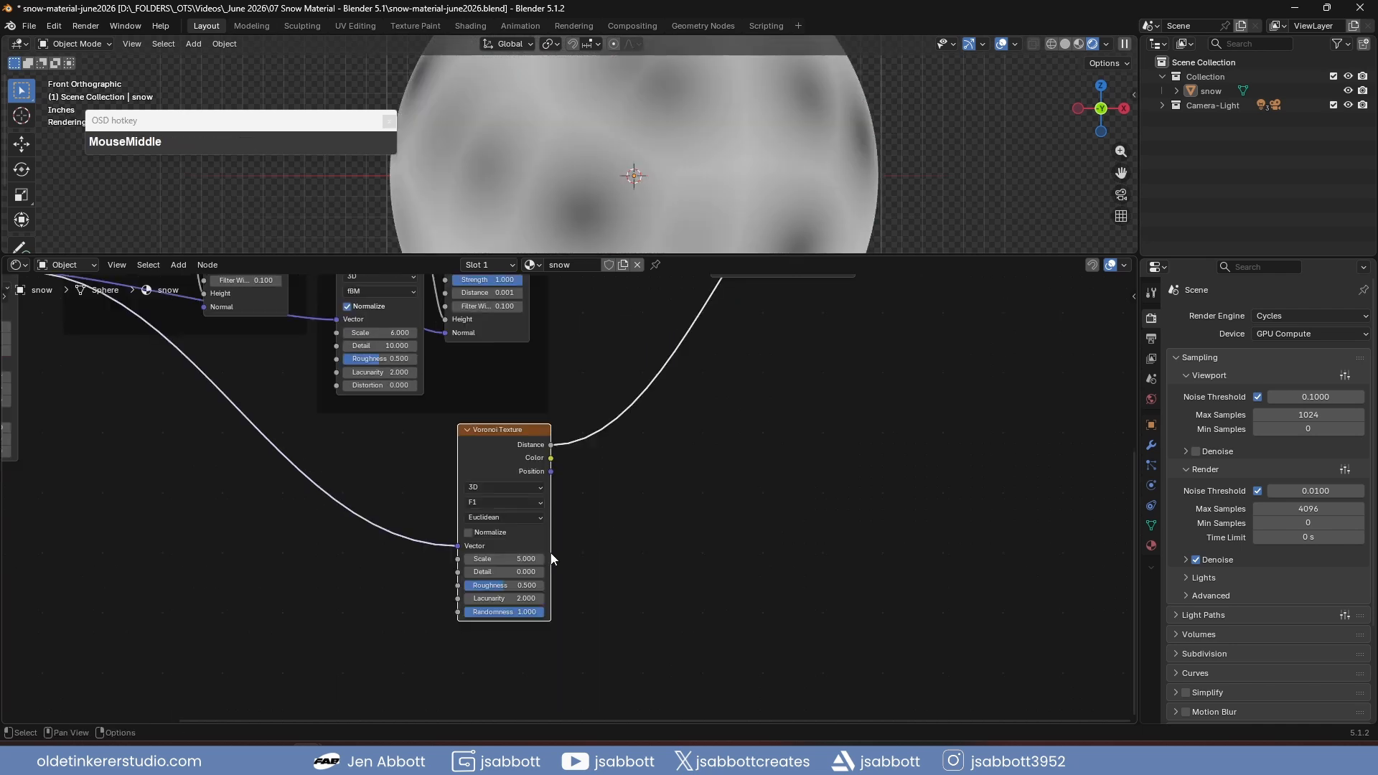
click(504, 559)
text(1400)
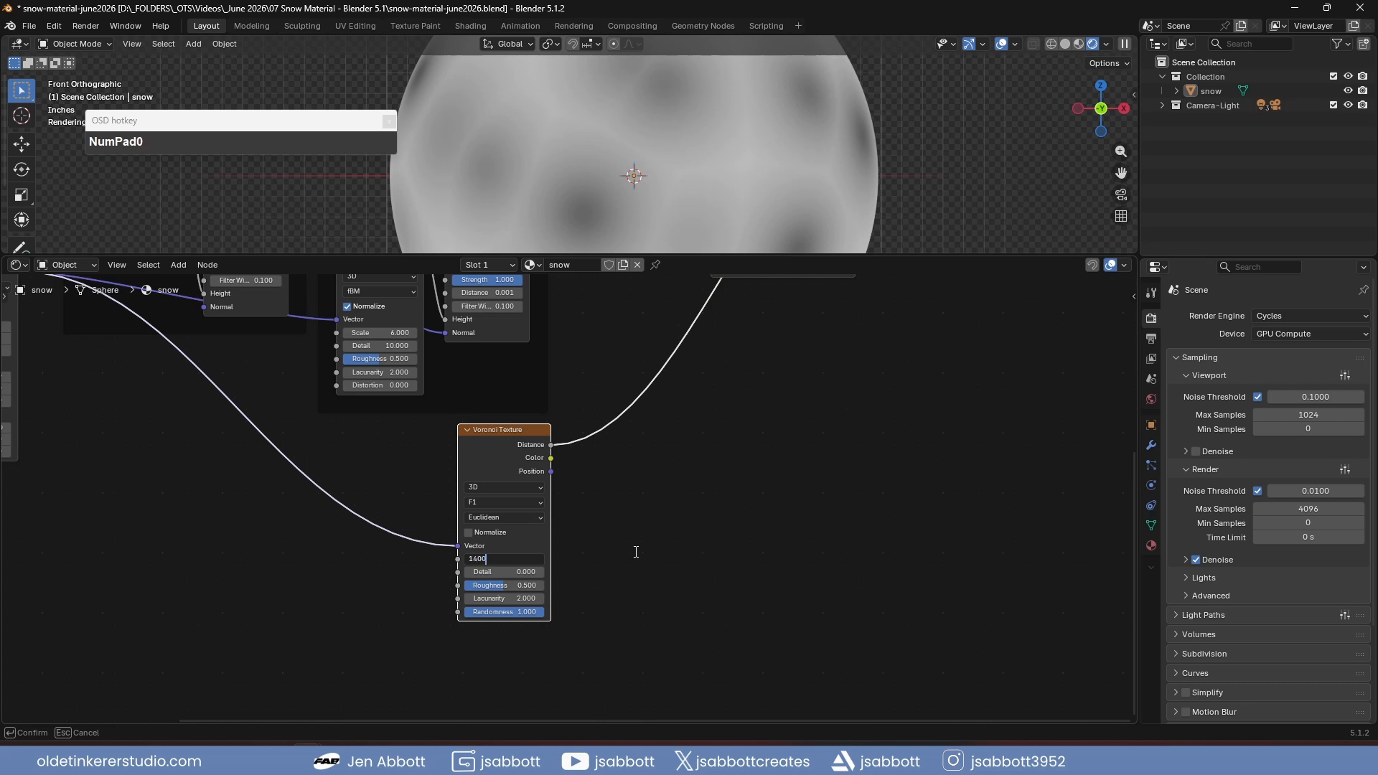
key(Return)
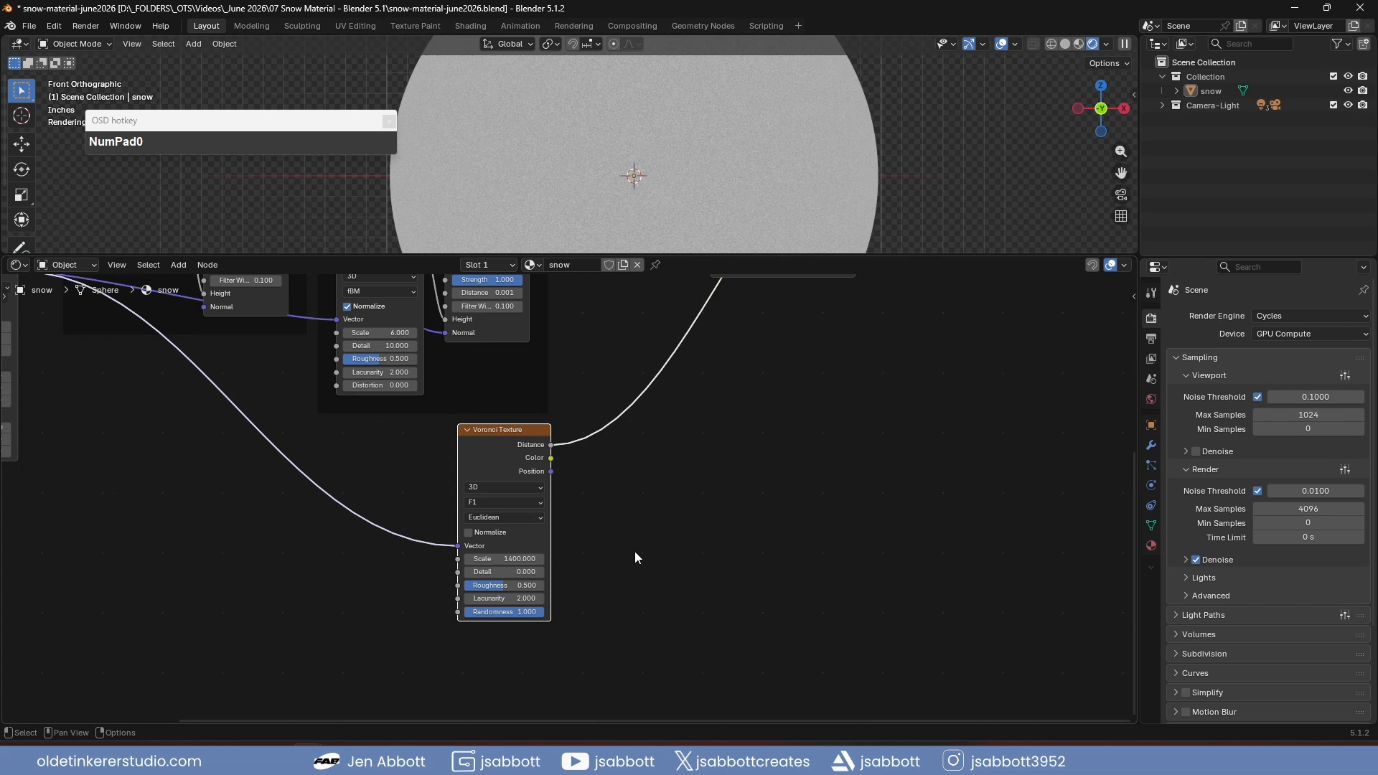
- Insert a third Bump node between the SNOW DETAILS Bump and the Principled BSDF's Normal, feeding its Height from the new Voronoi's Color
click(793, 428)
middle_drag(792, 428, 691, 490)
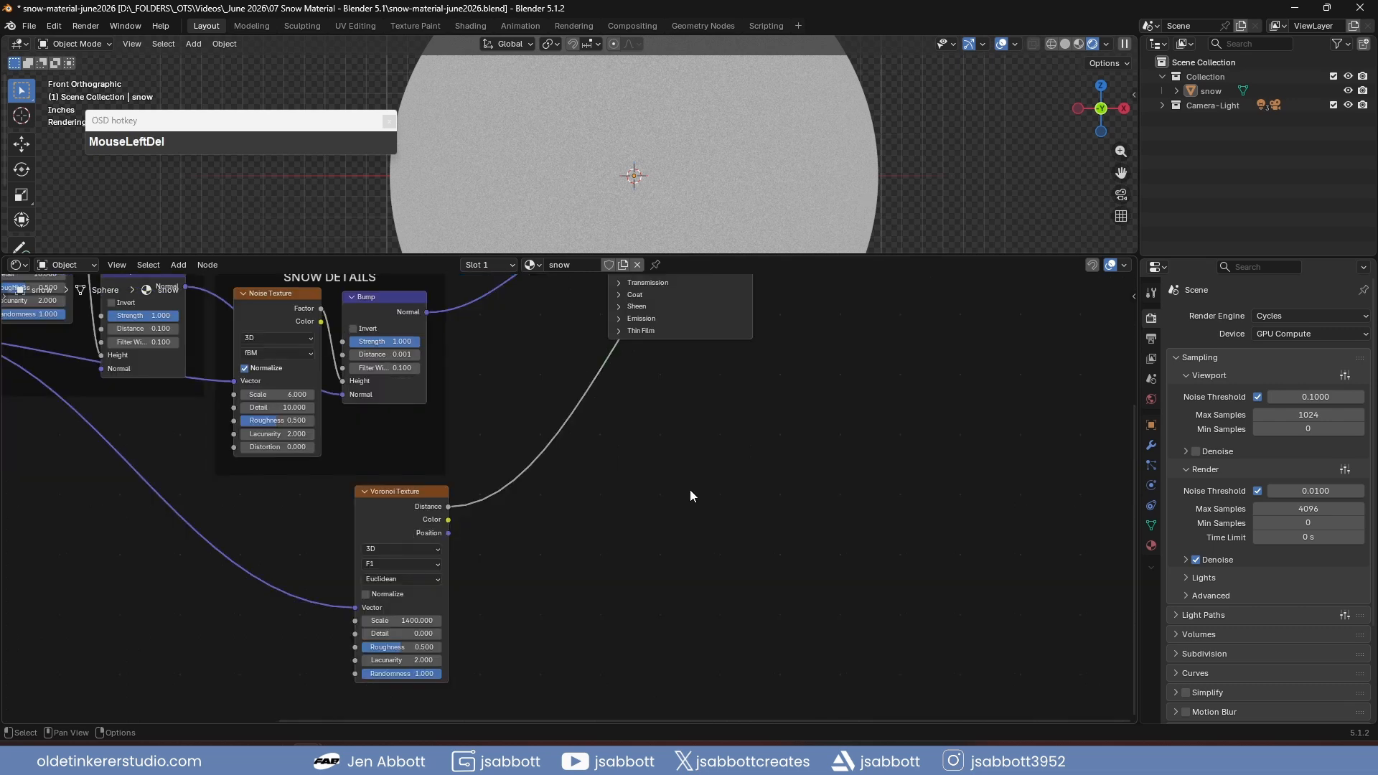
key(shift+a)
mouse_move(691, 490)
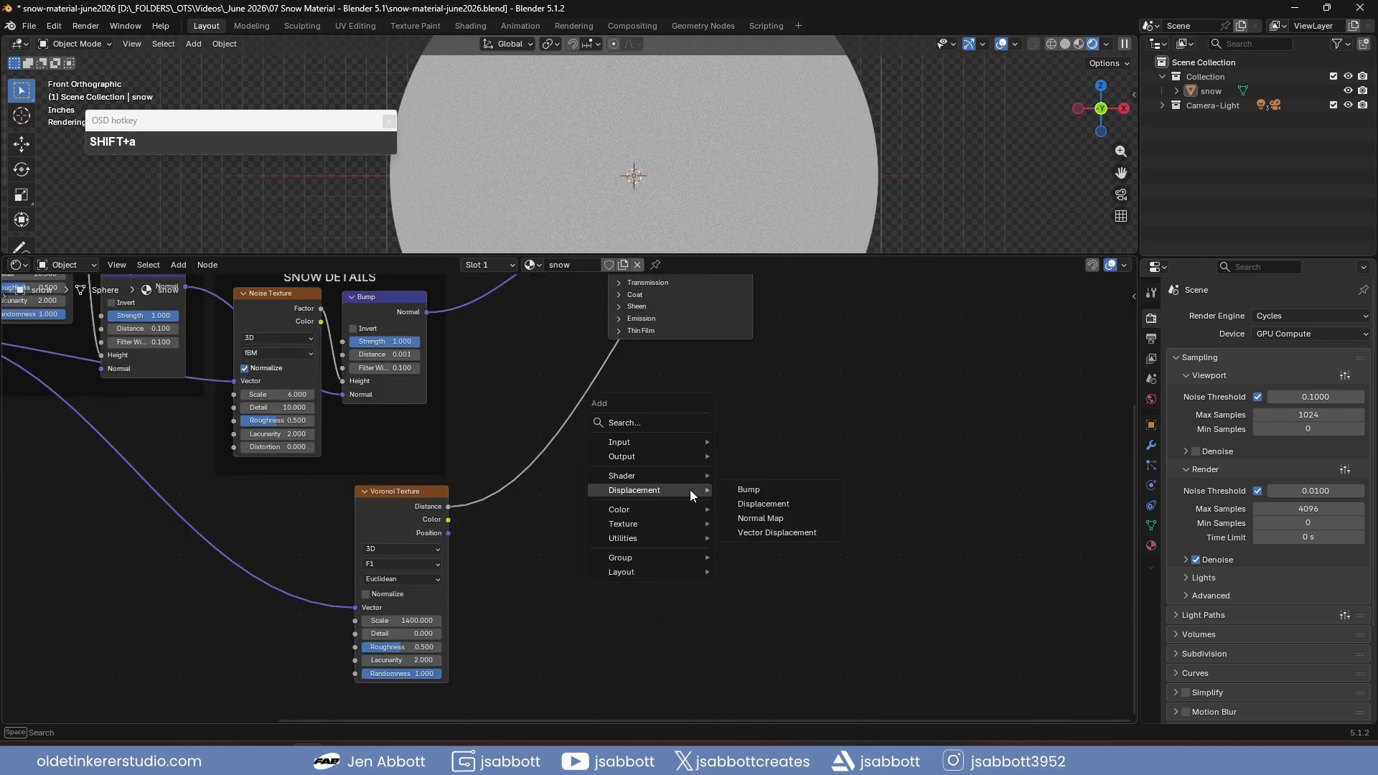
drag(739, 489, 553, 553)
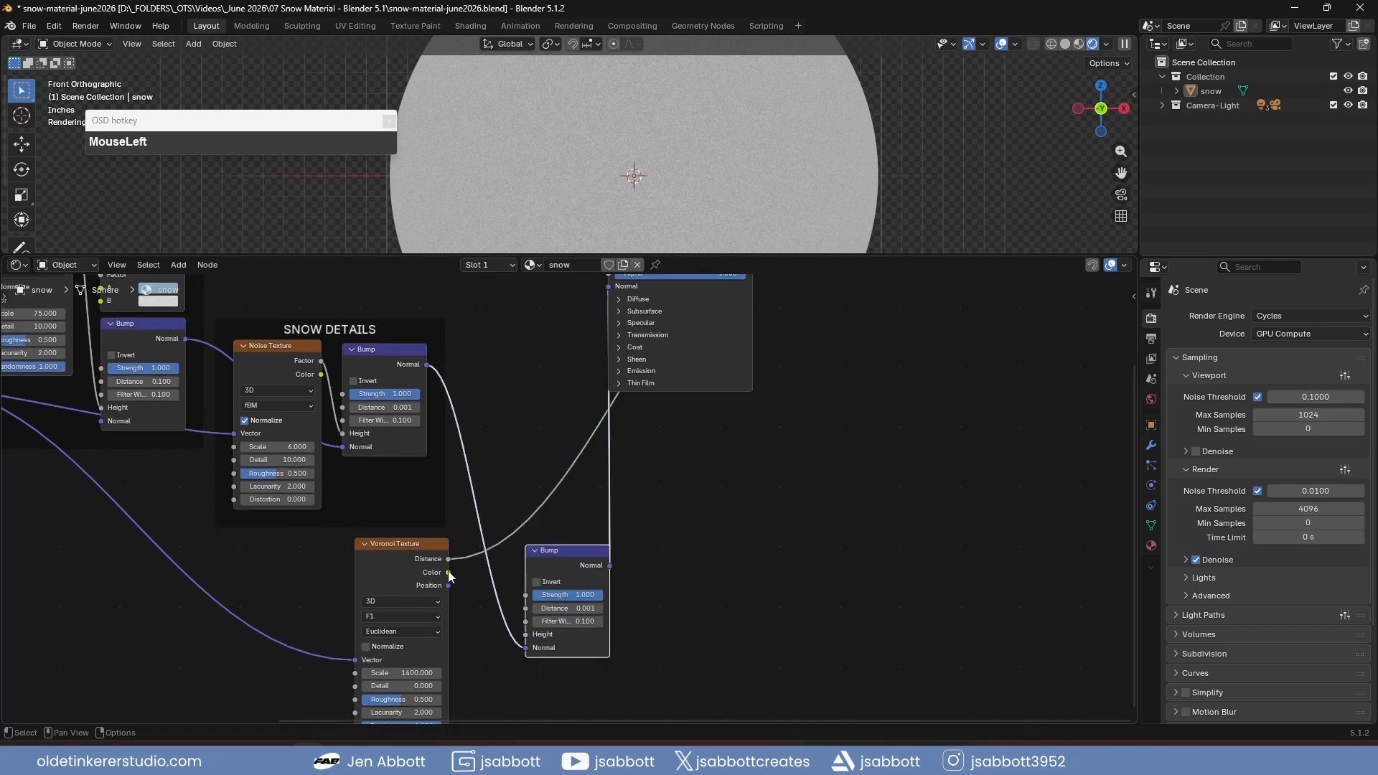
drag(448, 572, 467, 579)
drag(516, 639, 525, 635)
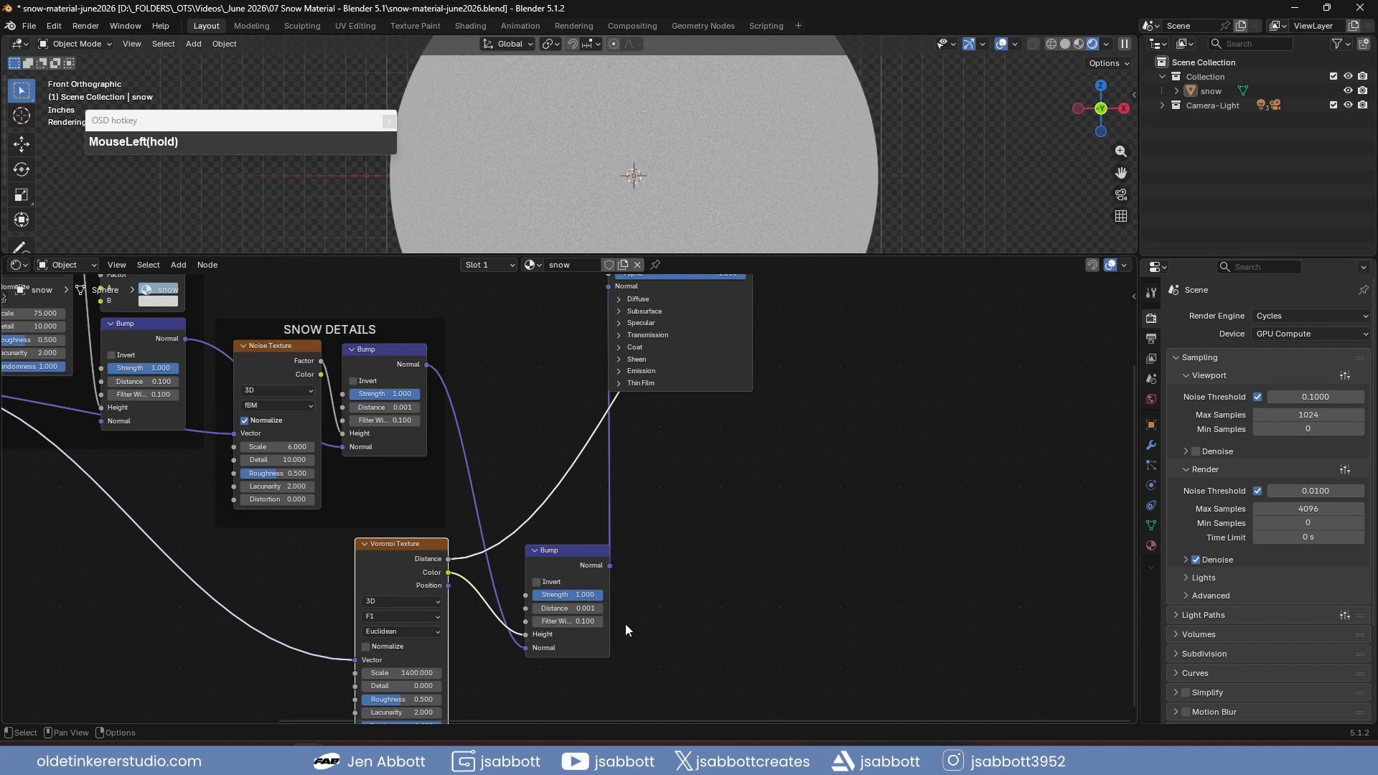
- Set the third Bump's strength to 0.4 and restore the Principled BSDF as the previewed surface output
click(676, 612)
click(577, 597)
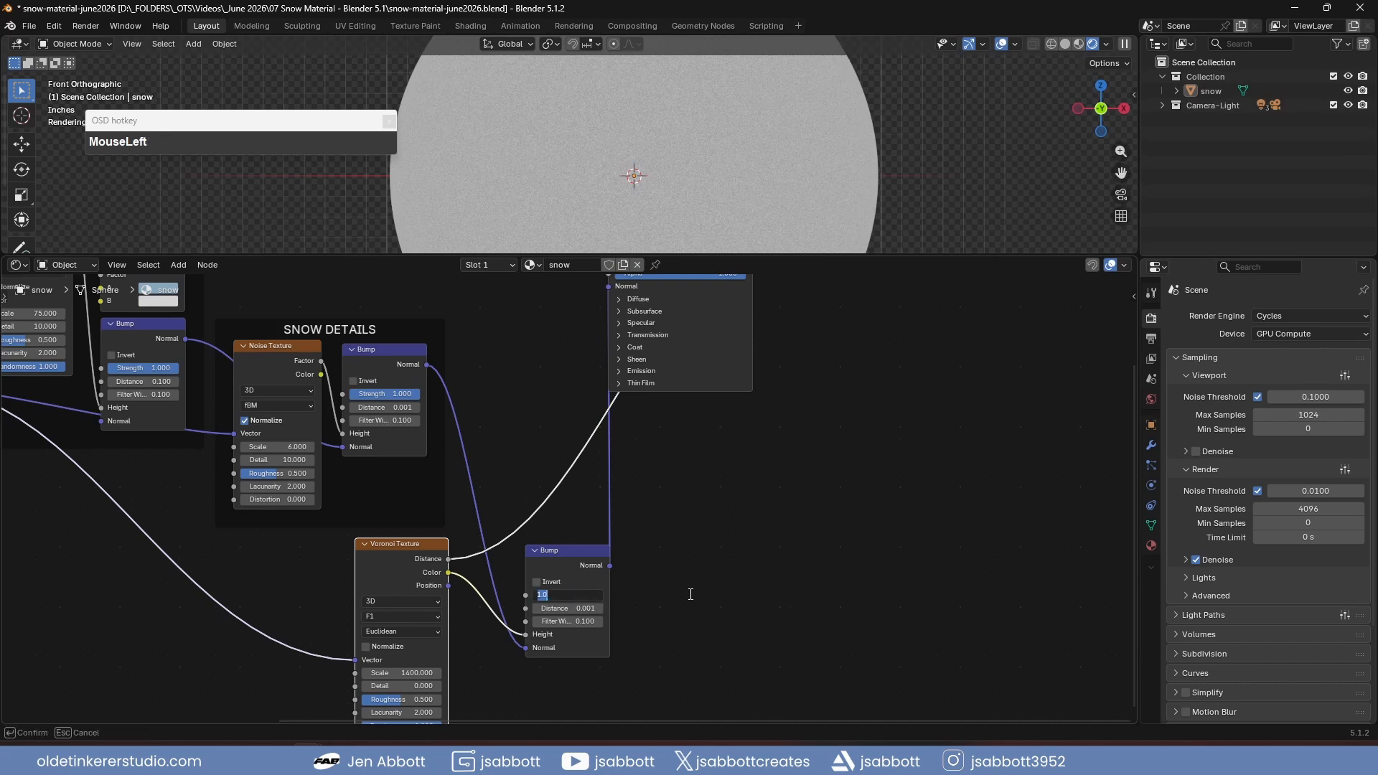
text(0.4)
key(Return)
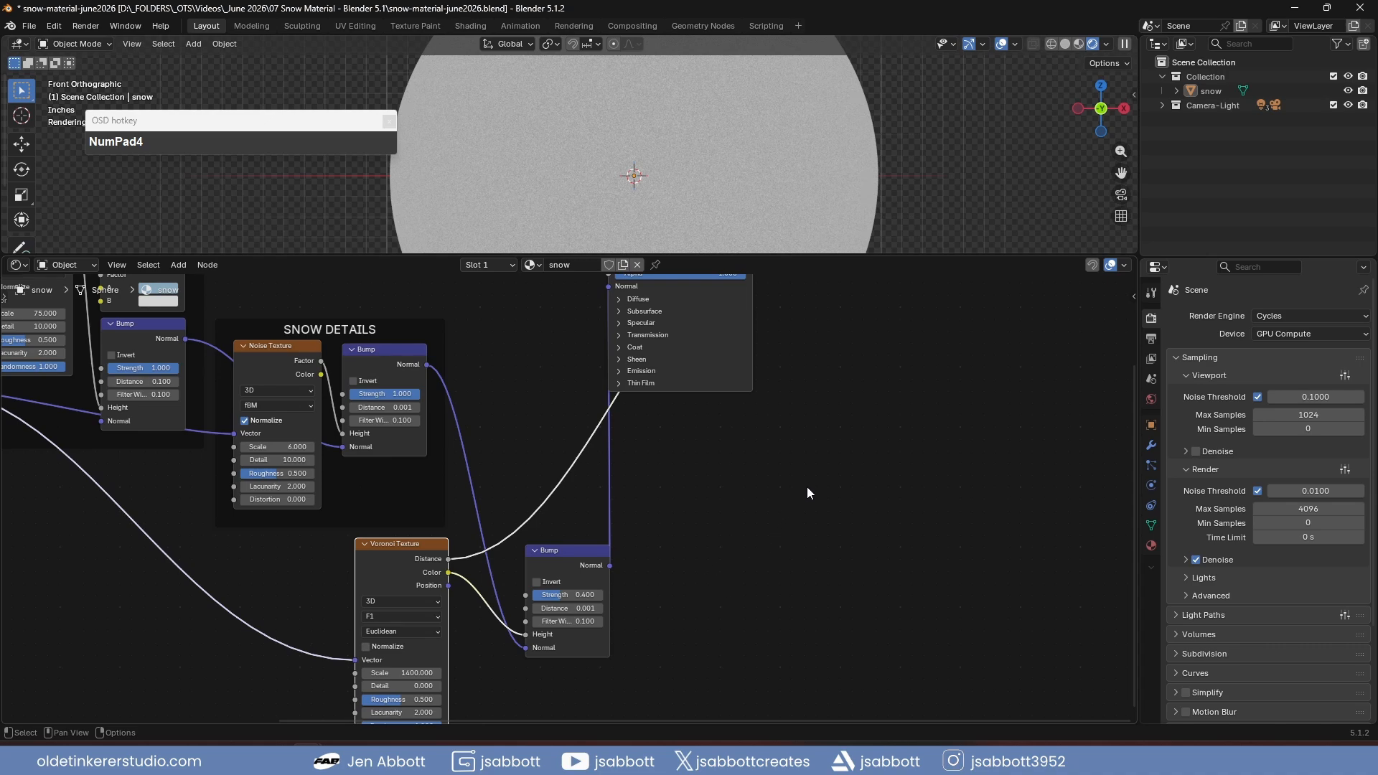
middle_drag(807, 486, 788, 624)
ctrl+shift+click(667, 330)
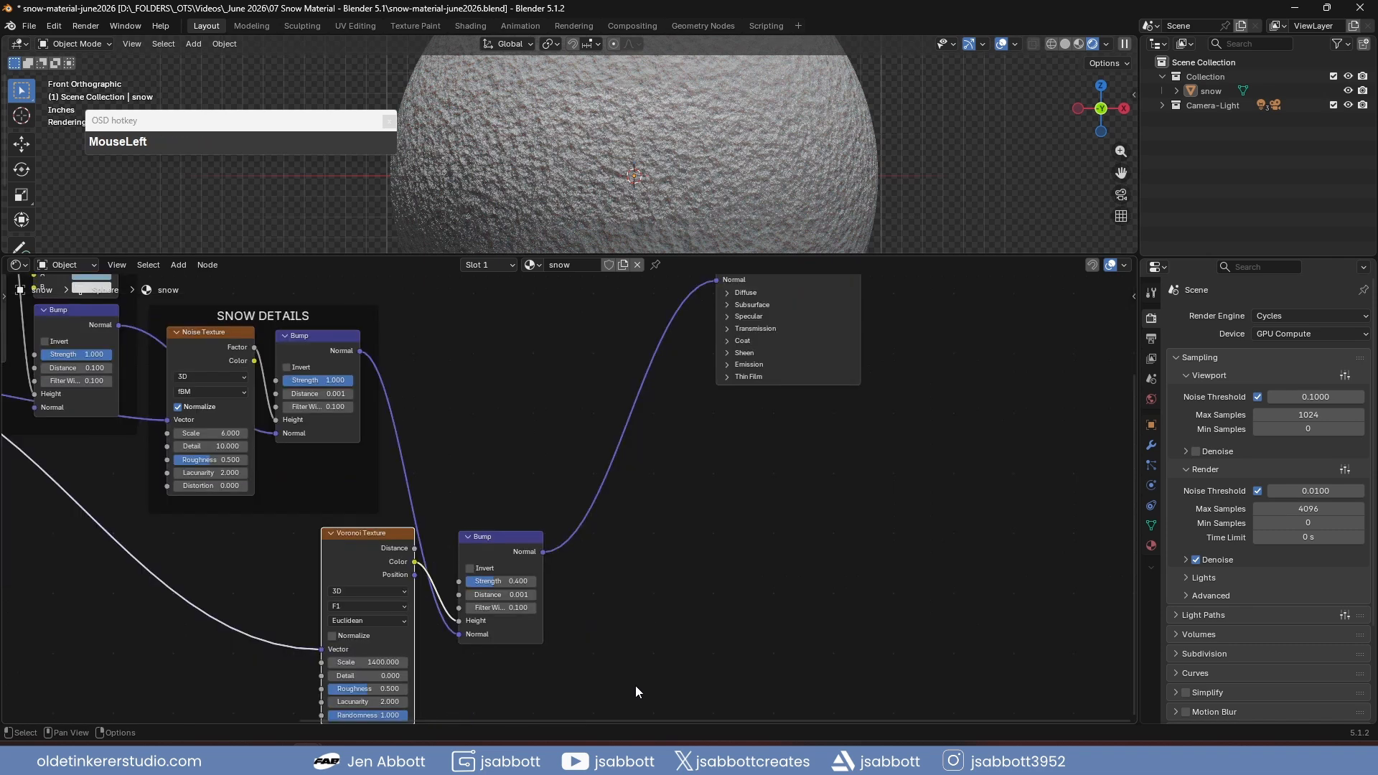
- Enclose the 1400-scale Voronoi Texture and the third Bump in a frame labelled CRACKS DETAIL
drag(635, 686, 263, 524)
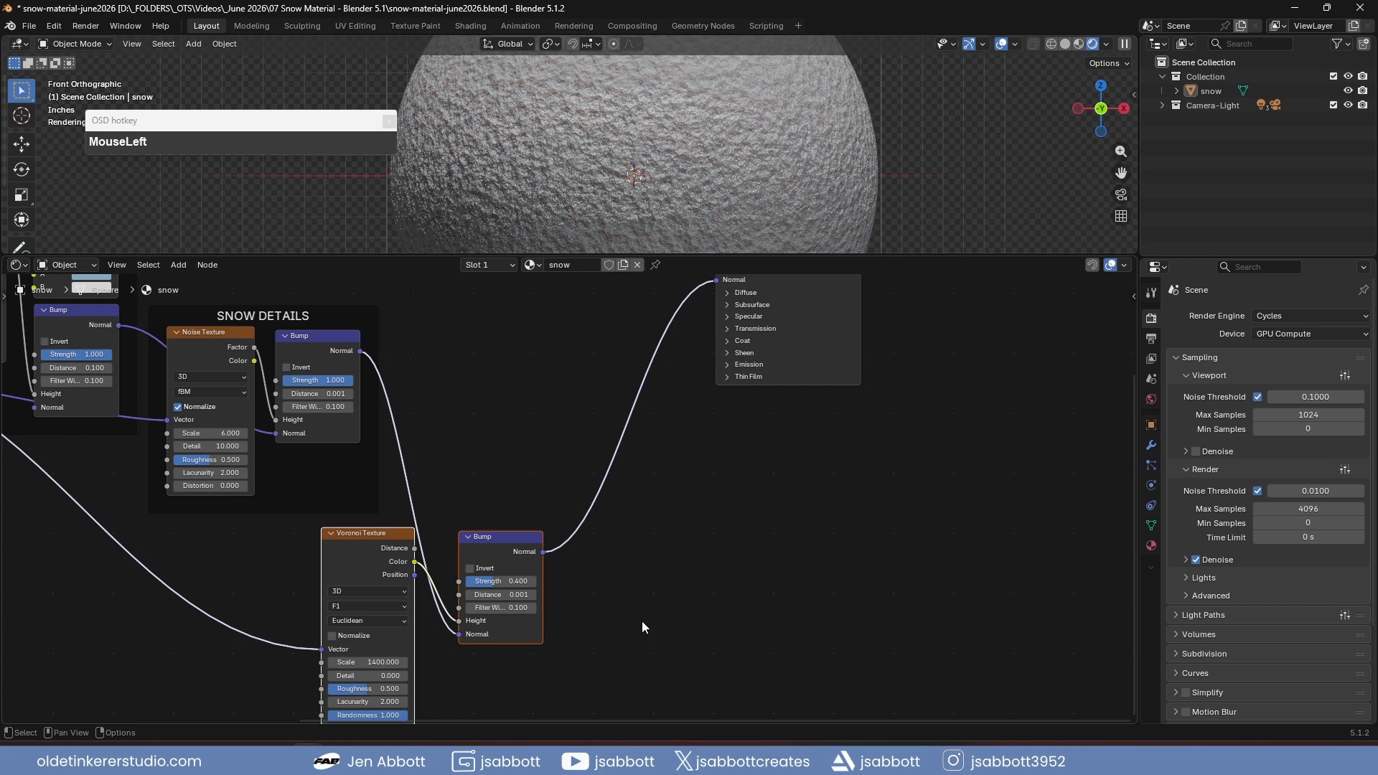
key(ctrl+j)
key(F2)
text(CRACK)
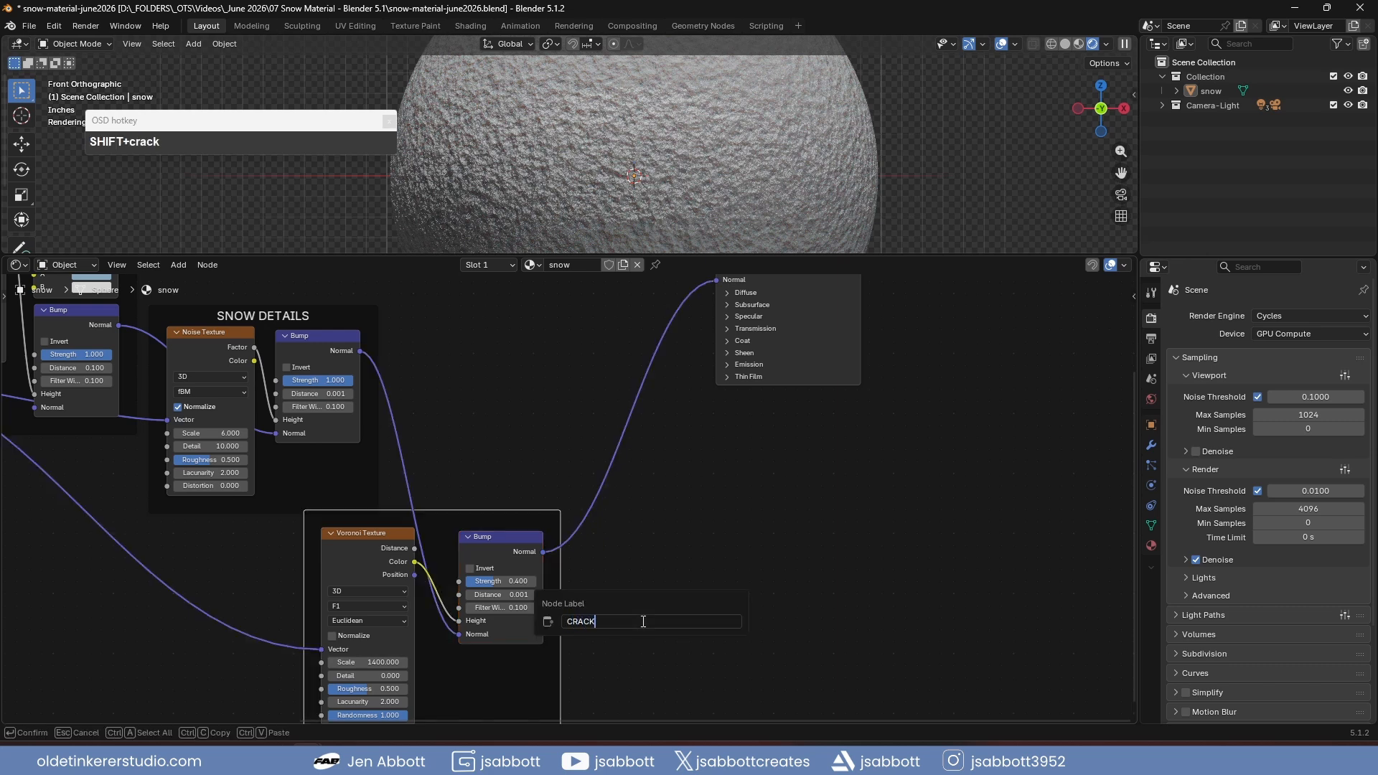
text(S DETAIL)
key(Return)
- Add a Noise Texture node below the Principled BSDF and connect the Mapping node's Vector output to its Vector input
scroll(813, 558, down, 2)
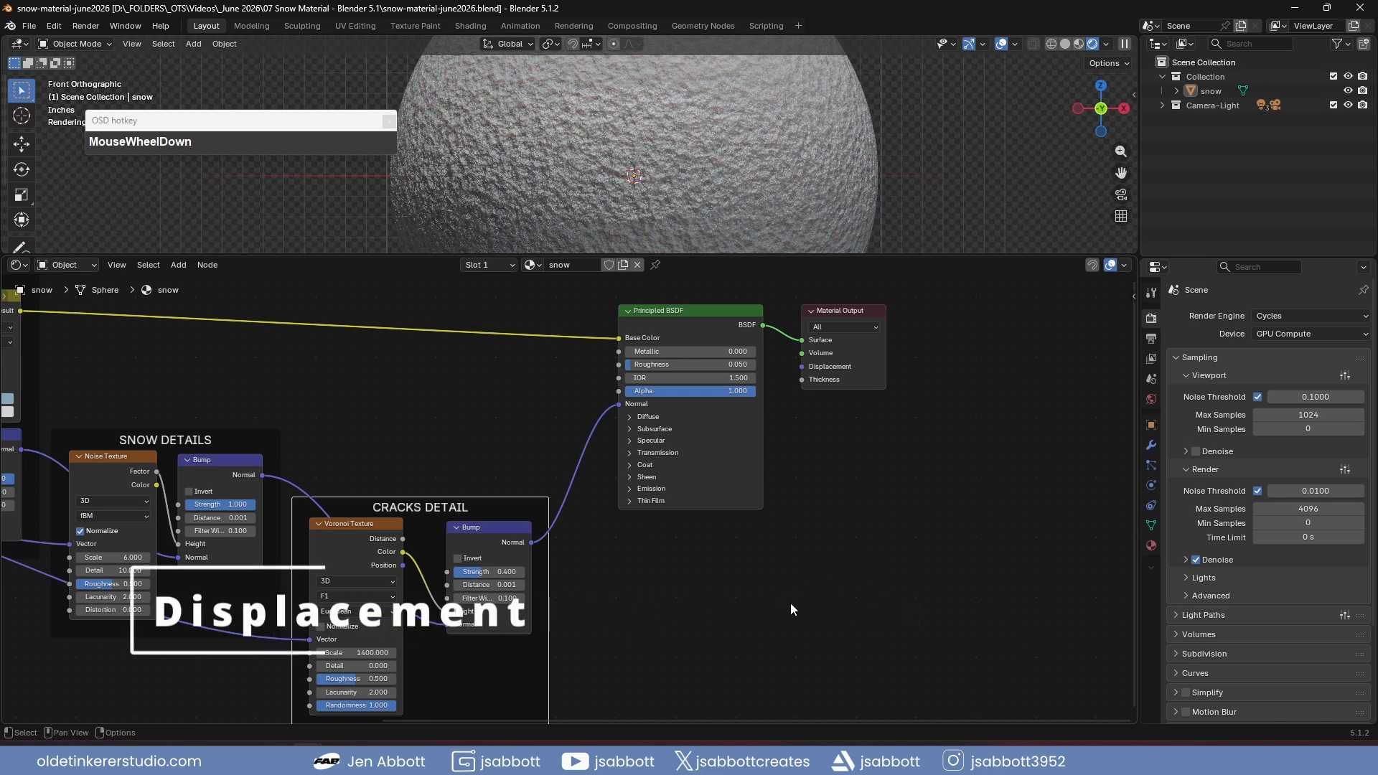
middle_drag(785, 604, 727, 549)
key(shift+a)
mouse_move(691, 551)
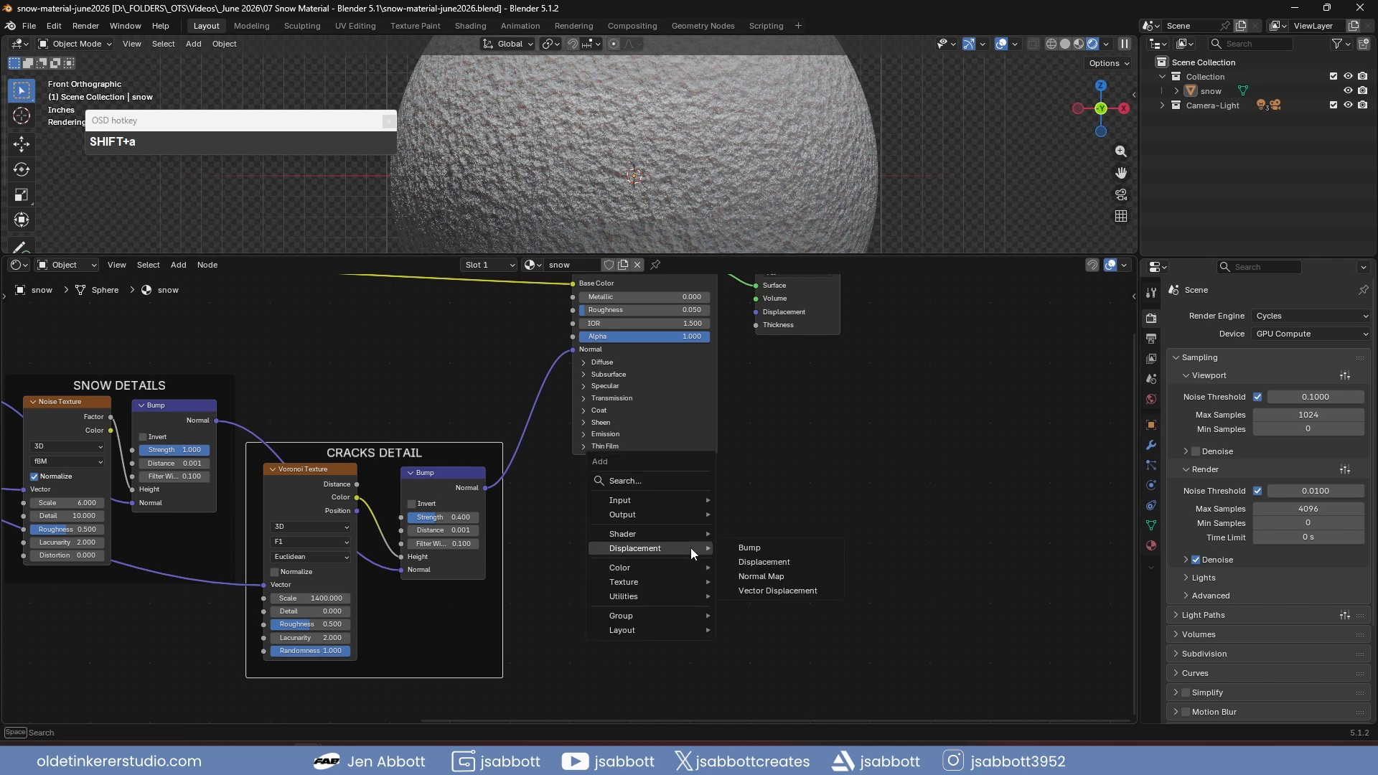
mouse_move(685, 580)
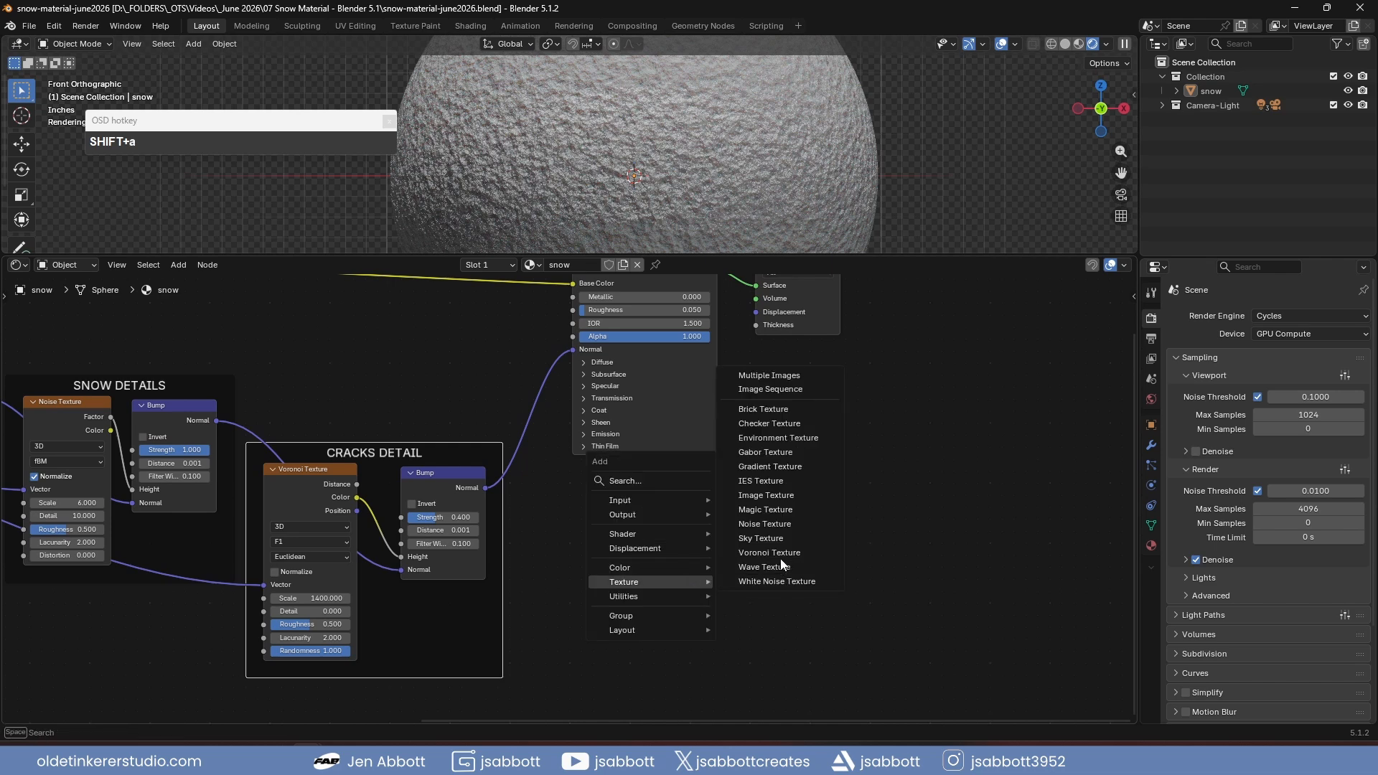
click(765, 524)
click(625, 499)
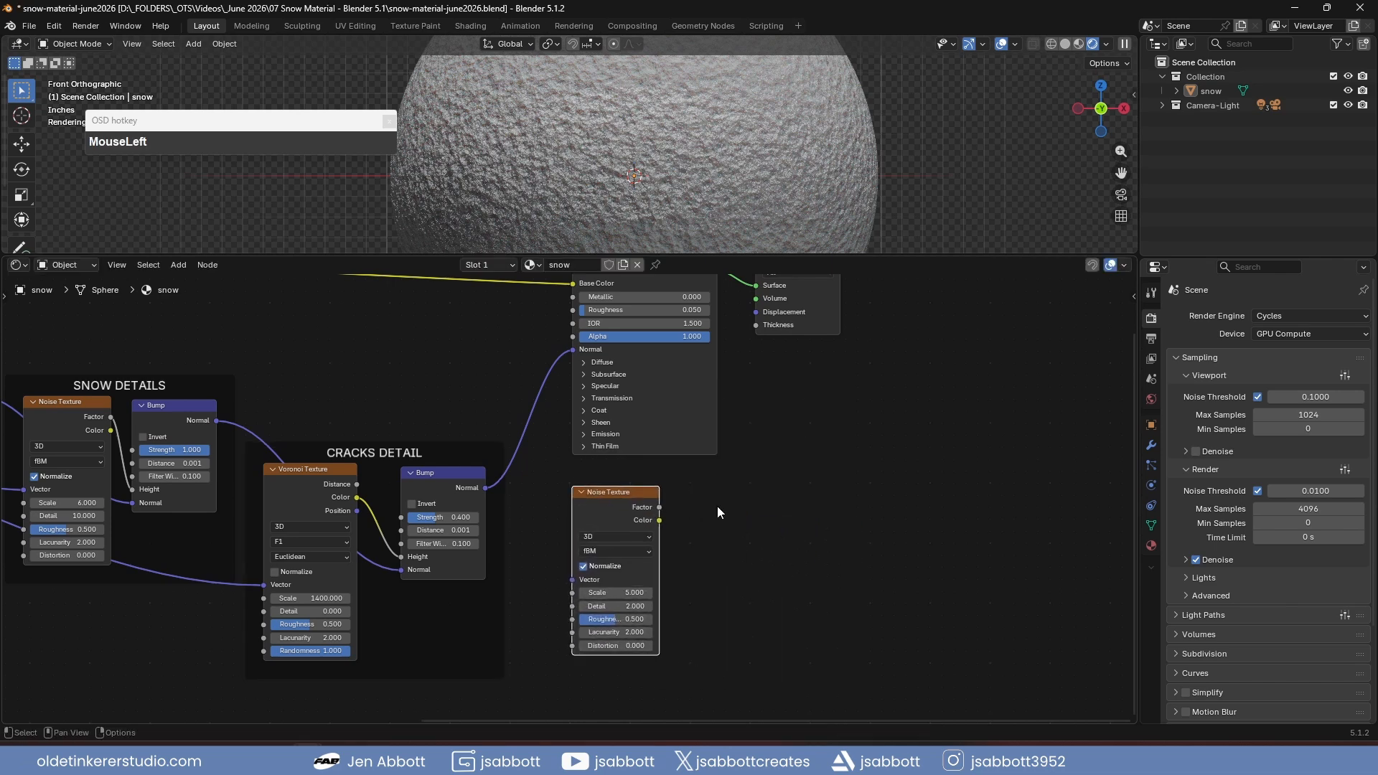
scroll(790, 535, down, 2)
middle_drag(746, 506, 962, 523)
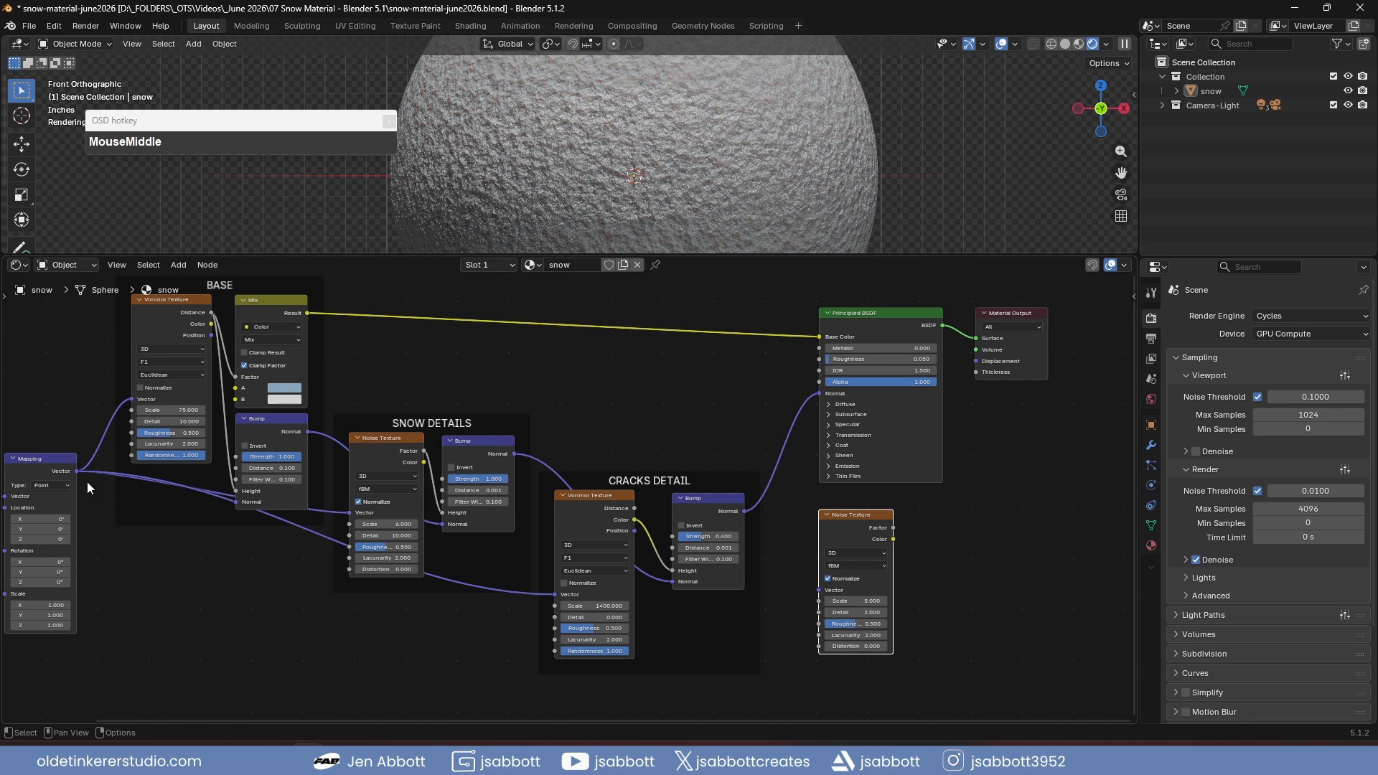
drag(76, 471, 889, 579)
- Preview the Noise Texture below the Principled BSDF and set both its scale and detail to 10
scroll(888, 578, up, 1)
middle_drag(888, 578, 687, 529)
ctrl+shift+click(562, 510)
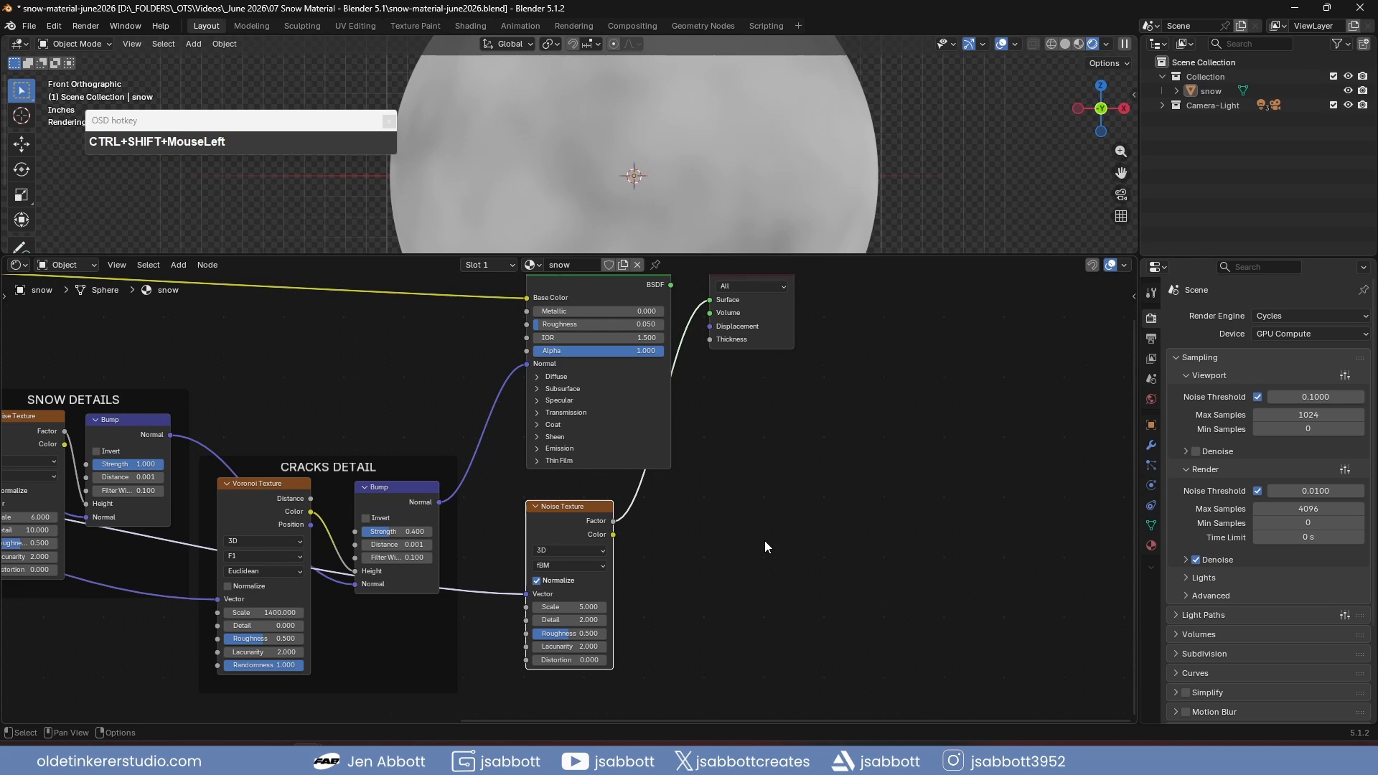
click(578, 607)
text(10)
key(Tab)
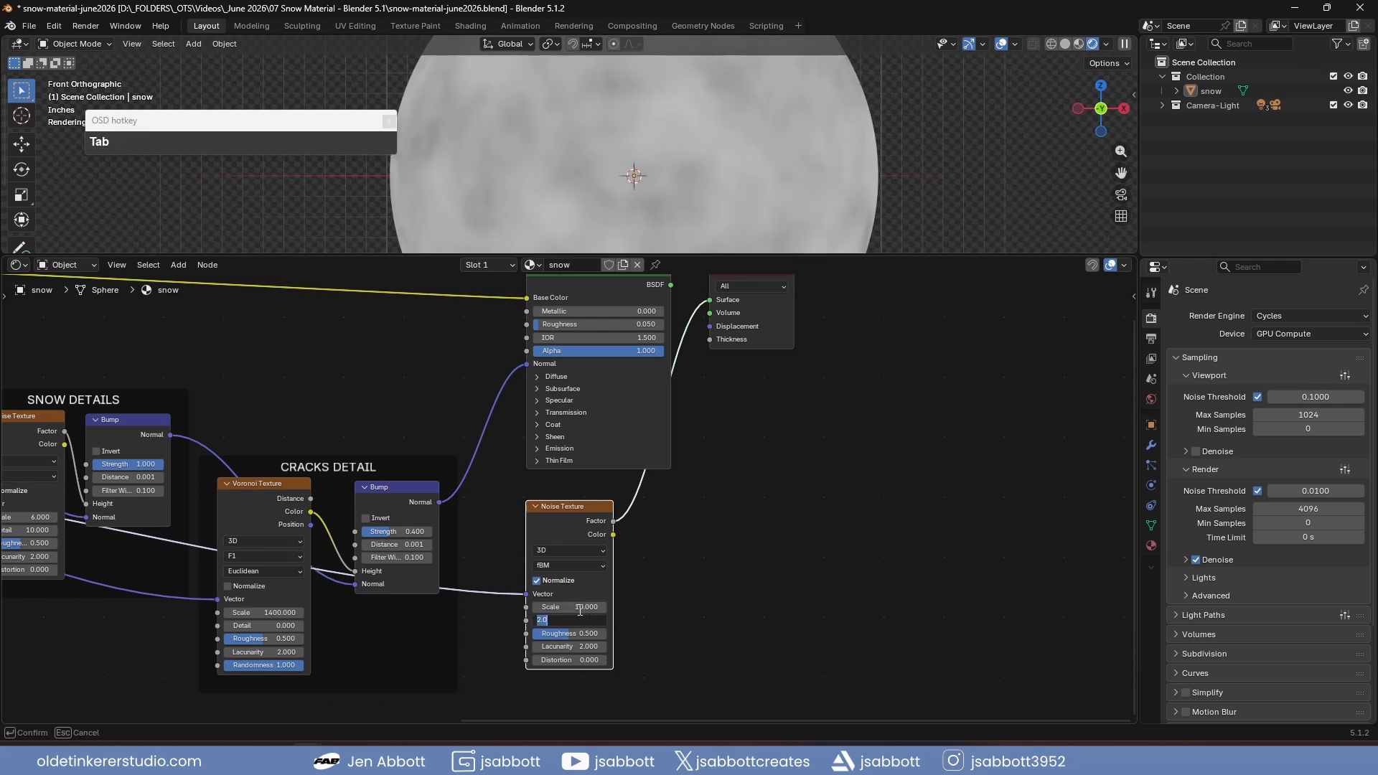
text(10)
key(Return)
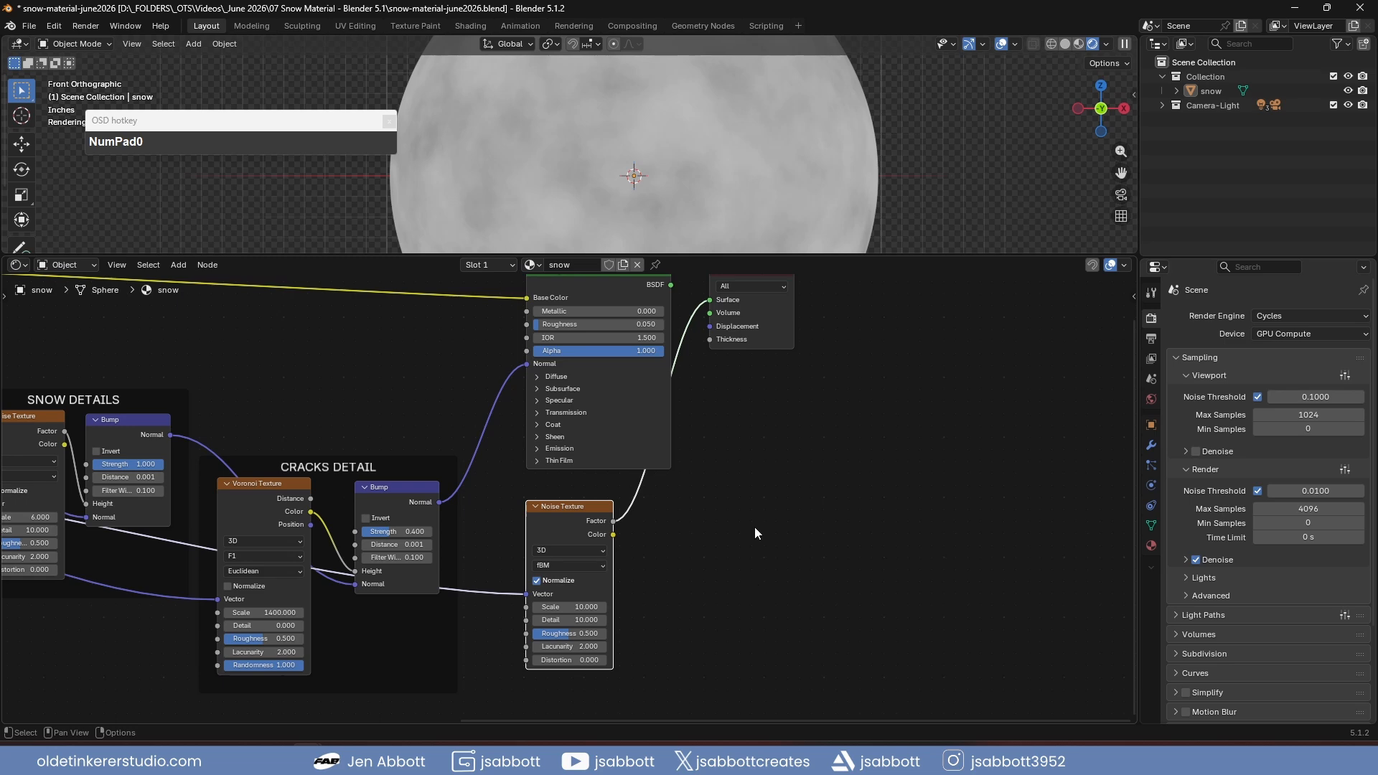
- Add a Displacement node and place it beside the Noise Texture below the Principled BSDF
key(shift+a)
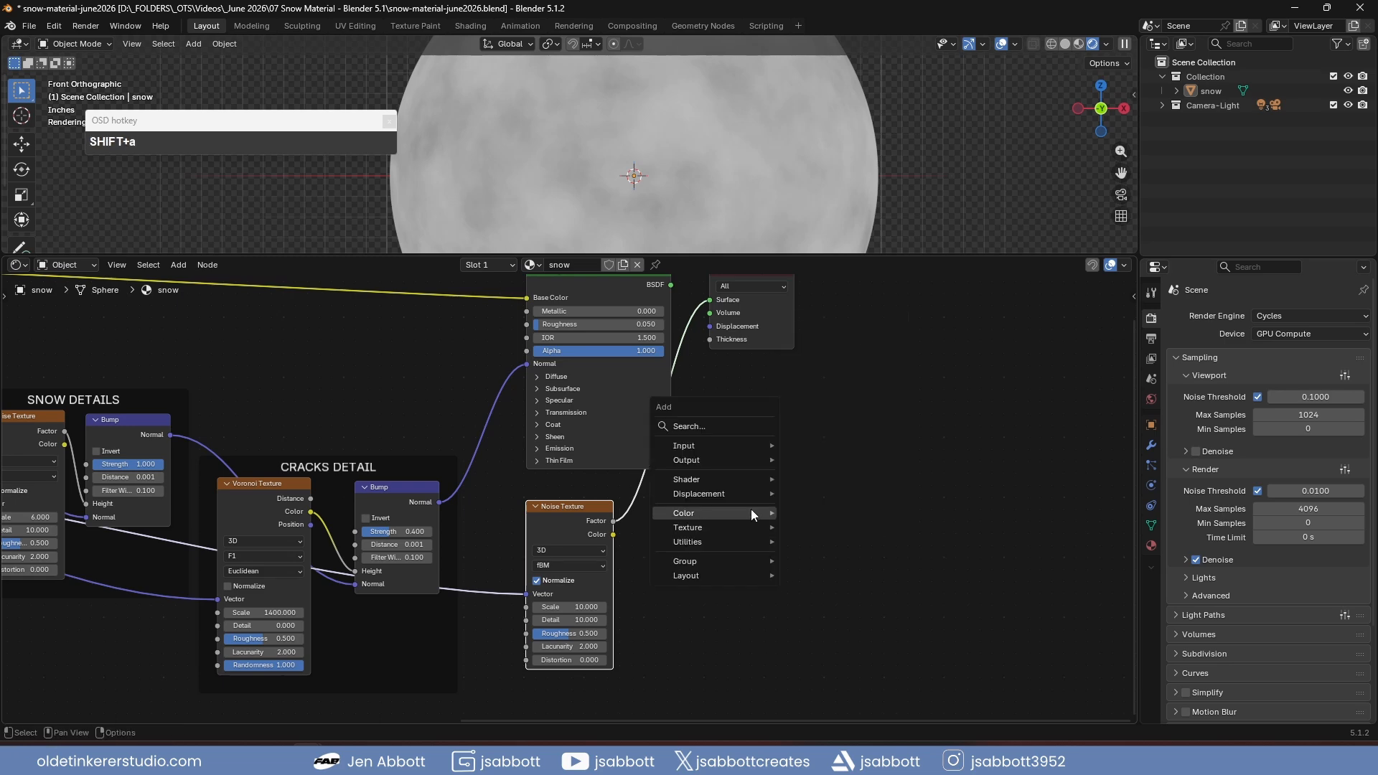
mouse_move(748, 493)
click(831, 502)
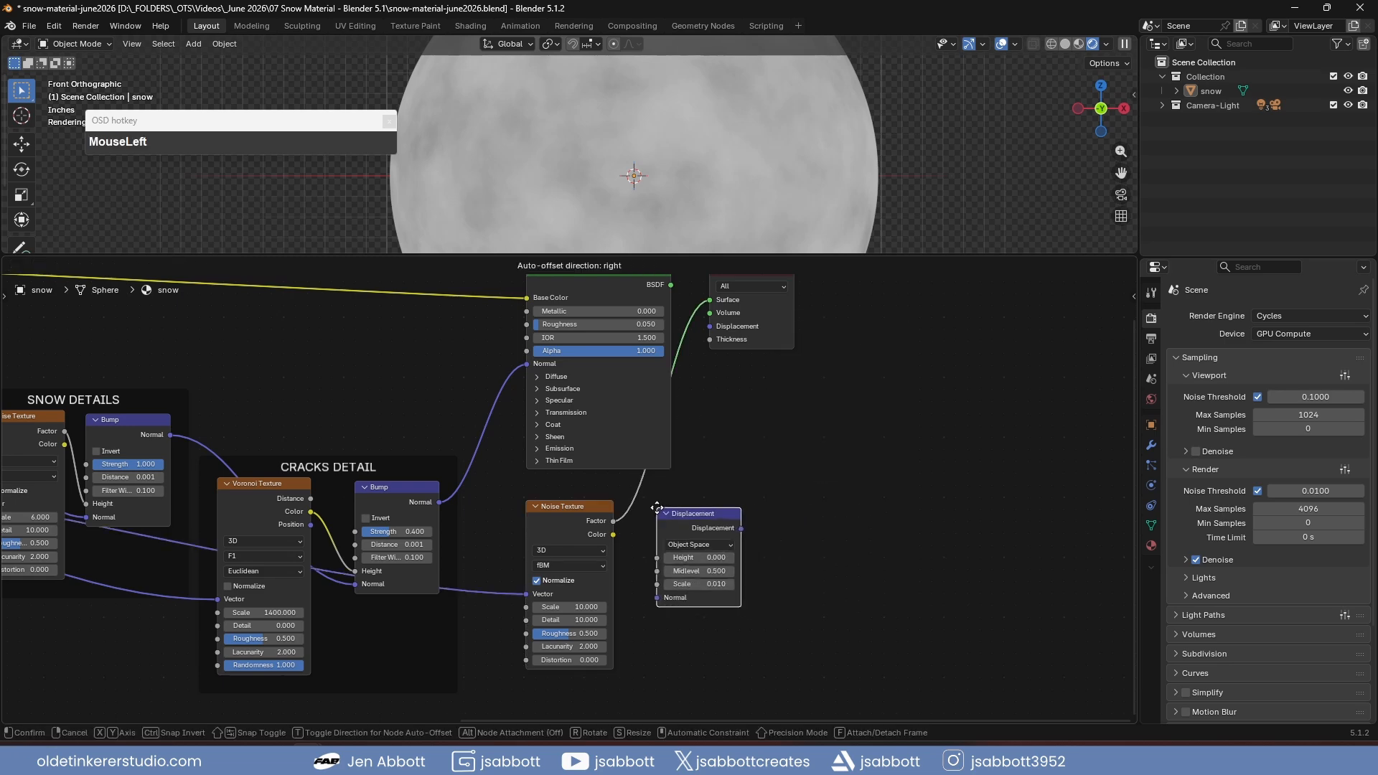
click(646, 503)
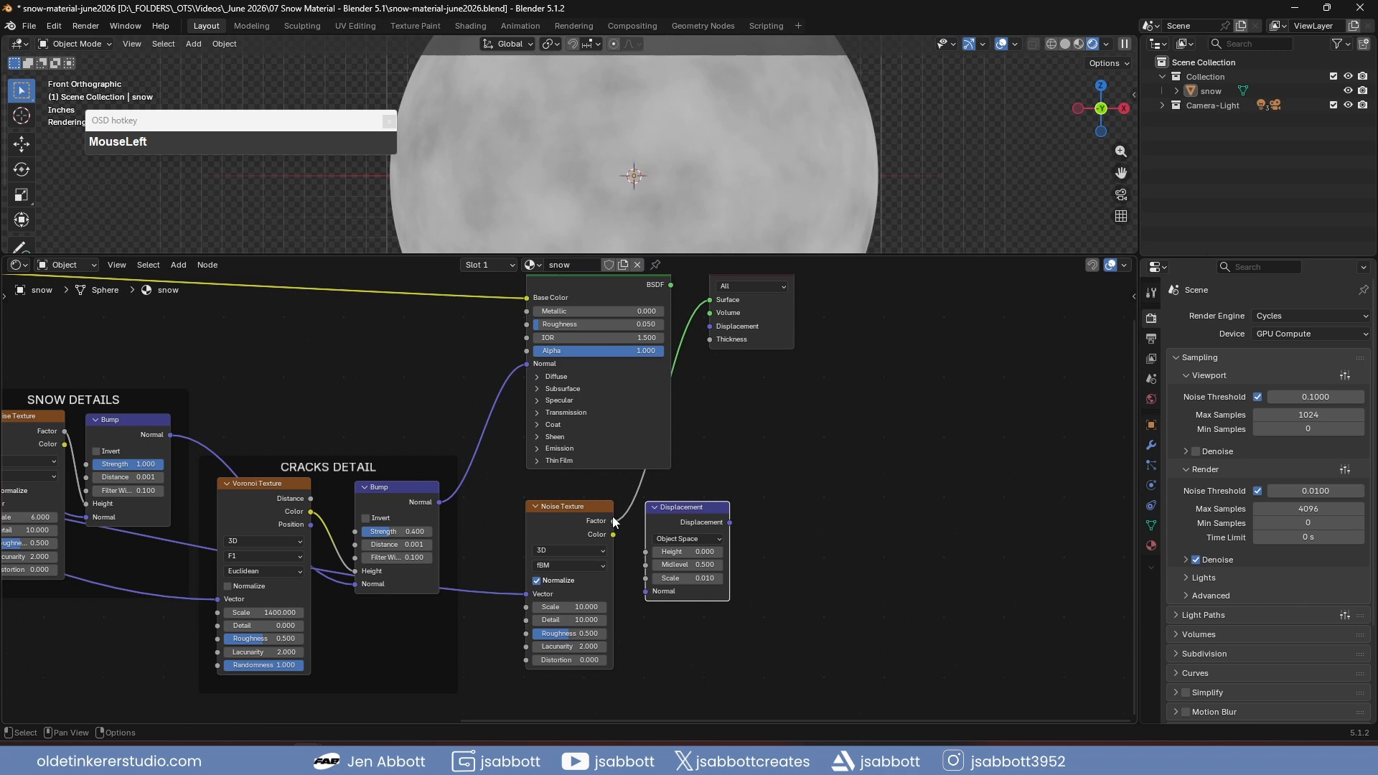
- Connect the Noise Texture's Factor to the Displacement node's Height, and link its Displacement output to the Material Output, moved clear of the Principled BSDF
drag(613, 520, 646, 551)
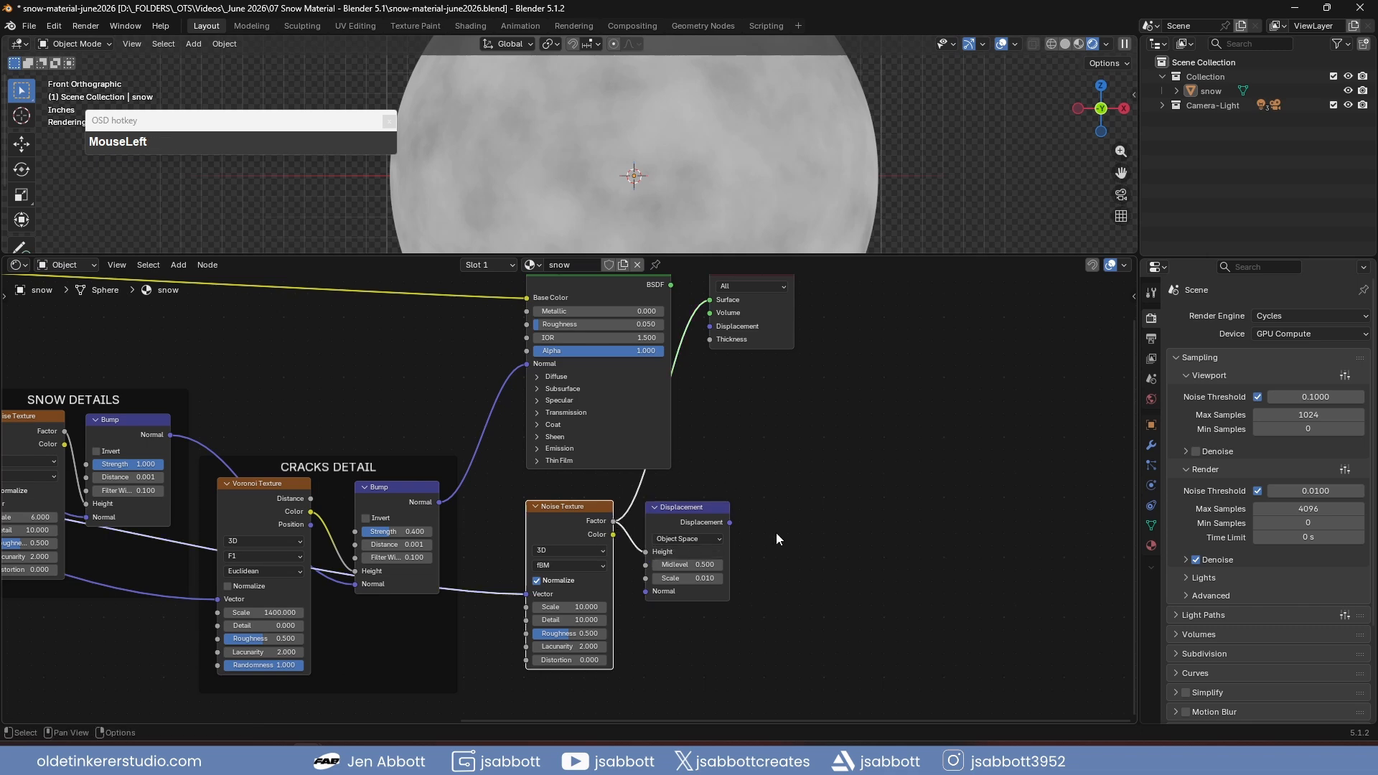
drag(754, 276, 845, 300)
drag(732, 552, 802, 358)
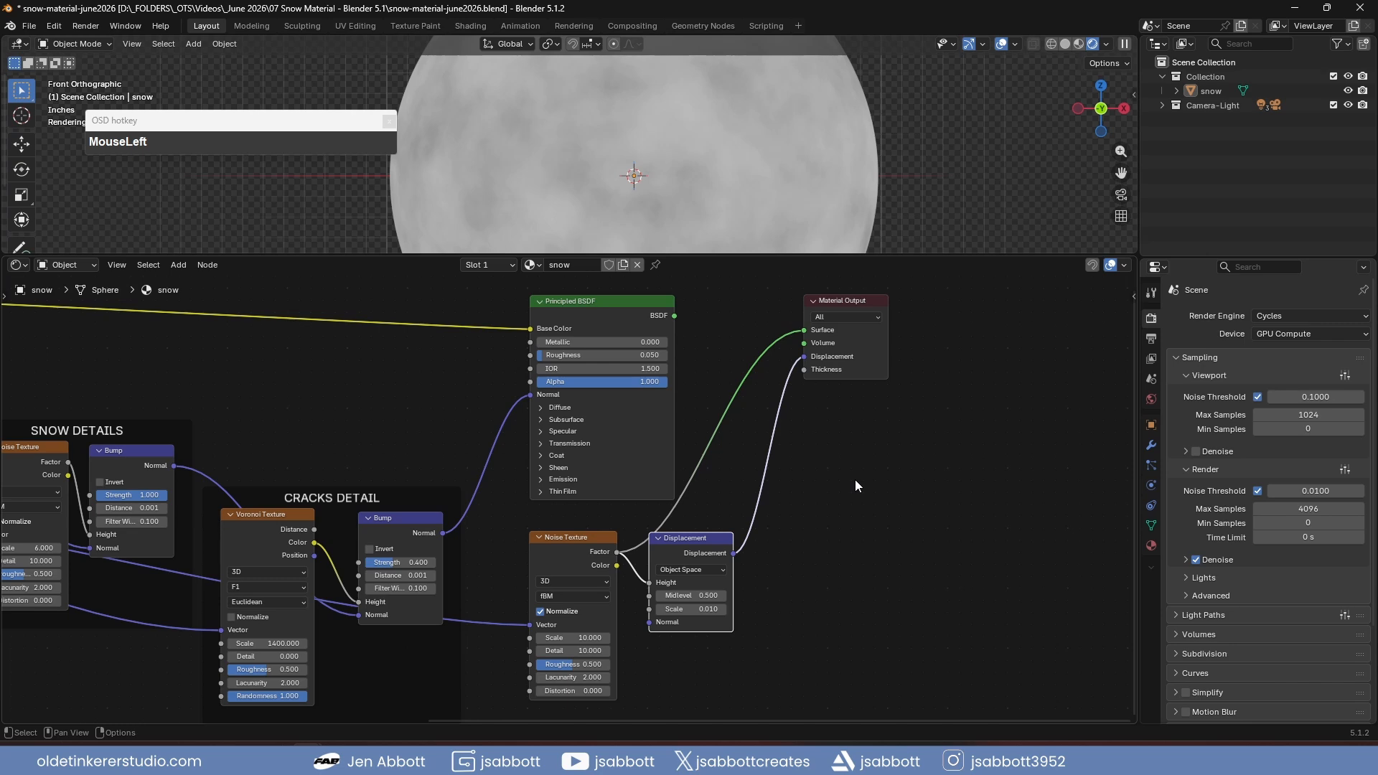
- Reconnect the Principled BSDF to the Material Output's Surface so the sphere shows the full shader
scroll(825, 478, up, 1)
key(KP_6)
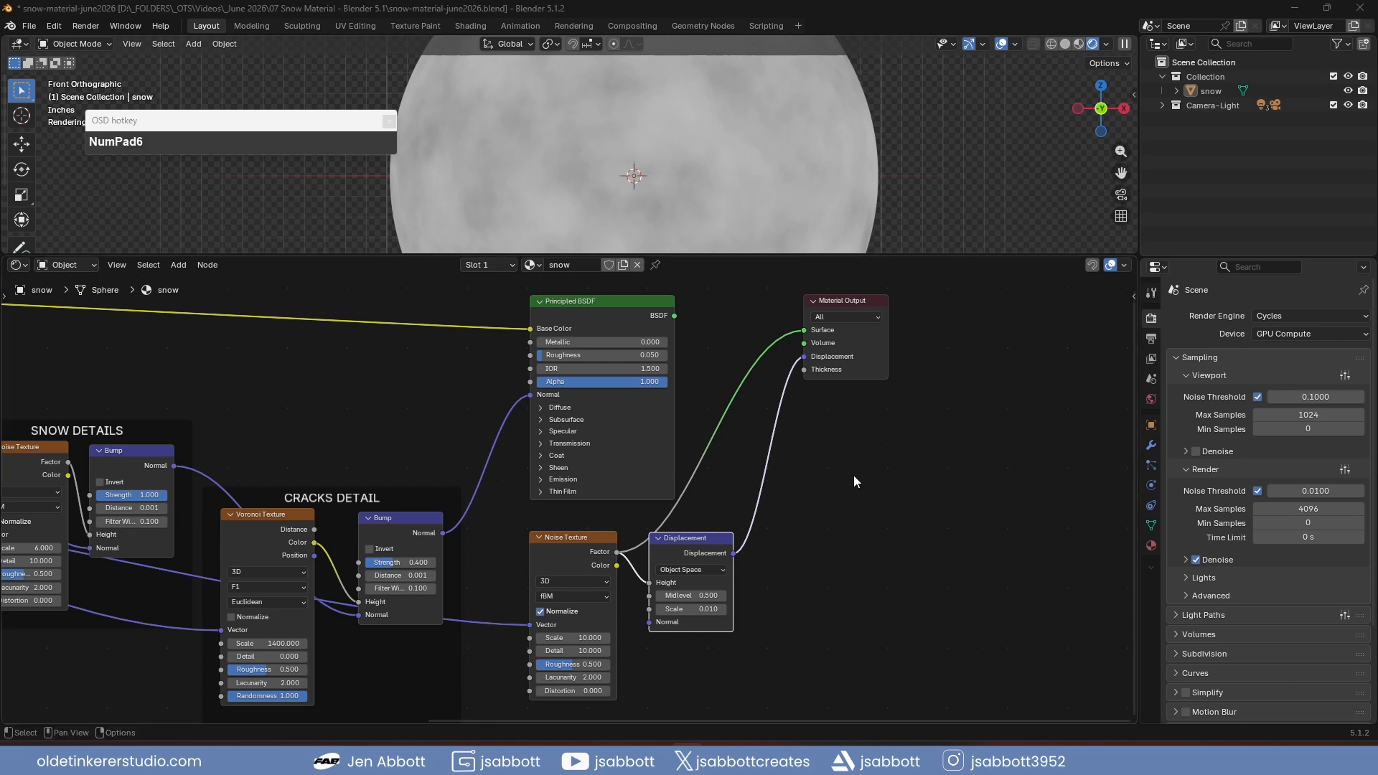
ctrl+shift+click(617, 301)
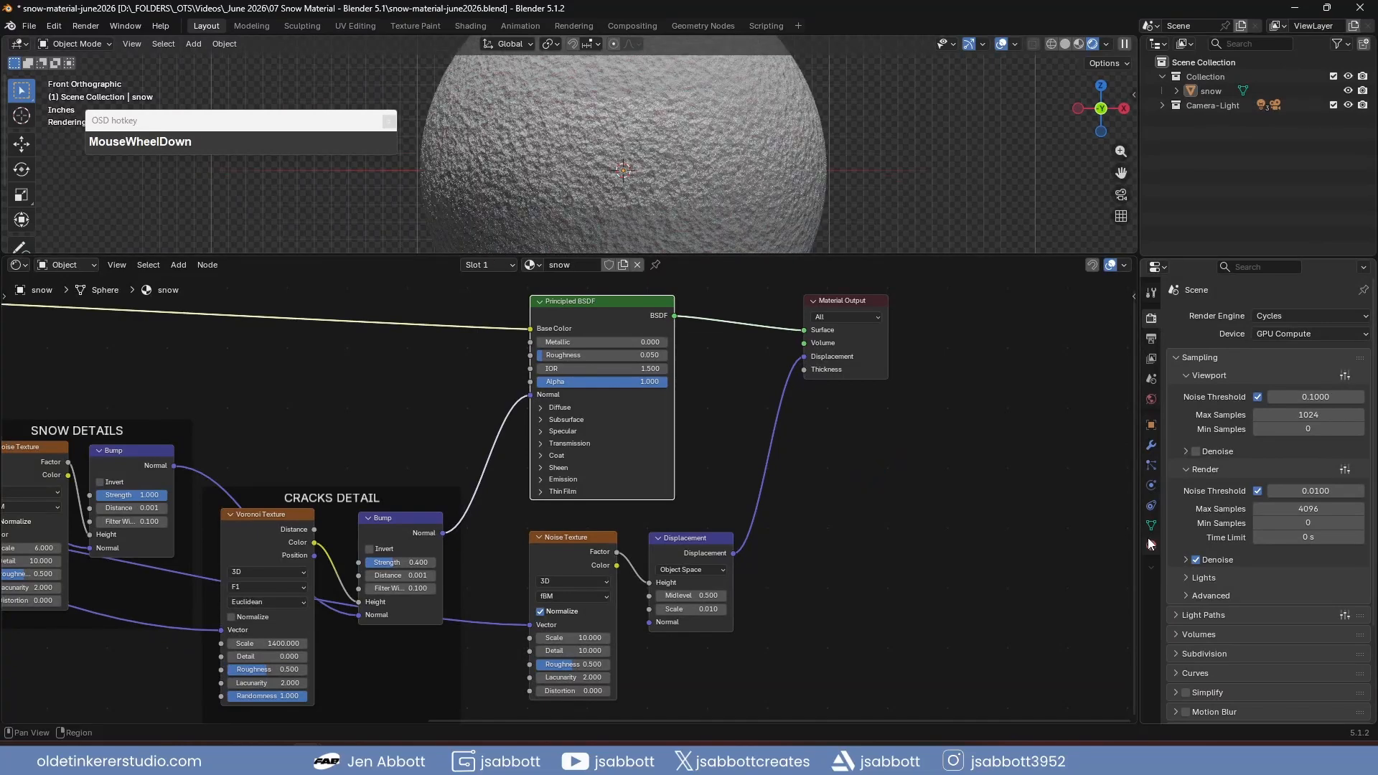
- Set the snow material's surface displacement method to Displacement and Bump
click(1150, 544)
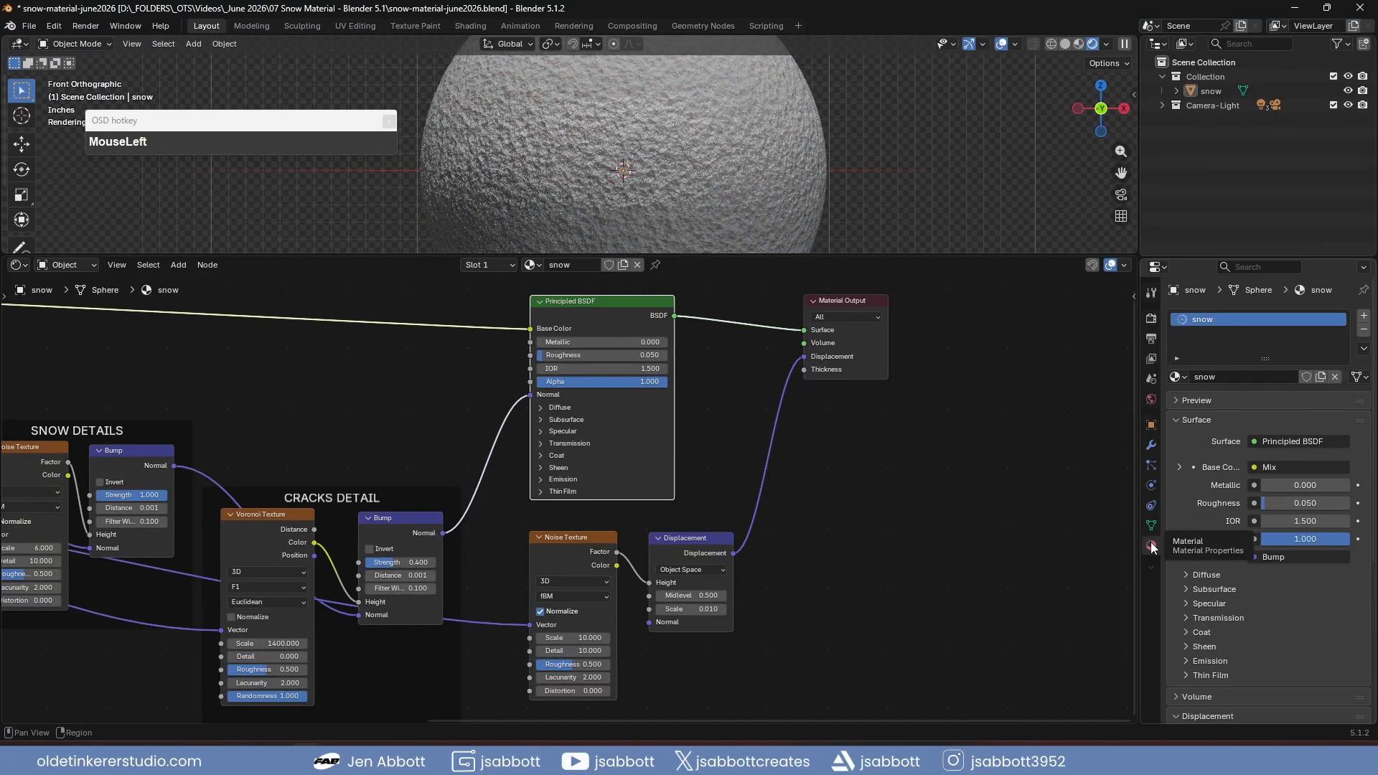
click(1177, 420)
click(1177, 458)
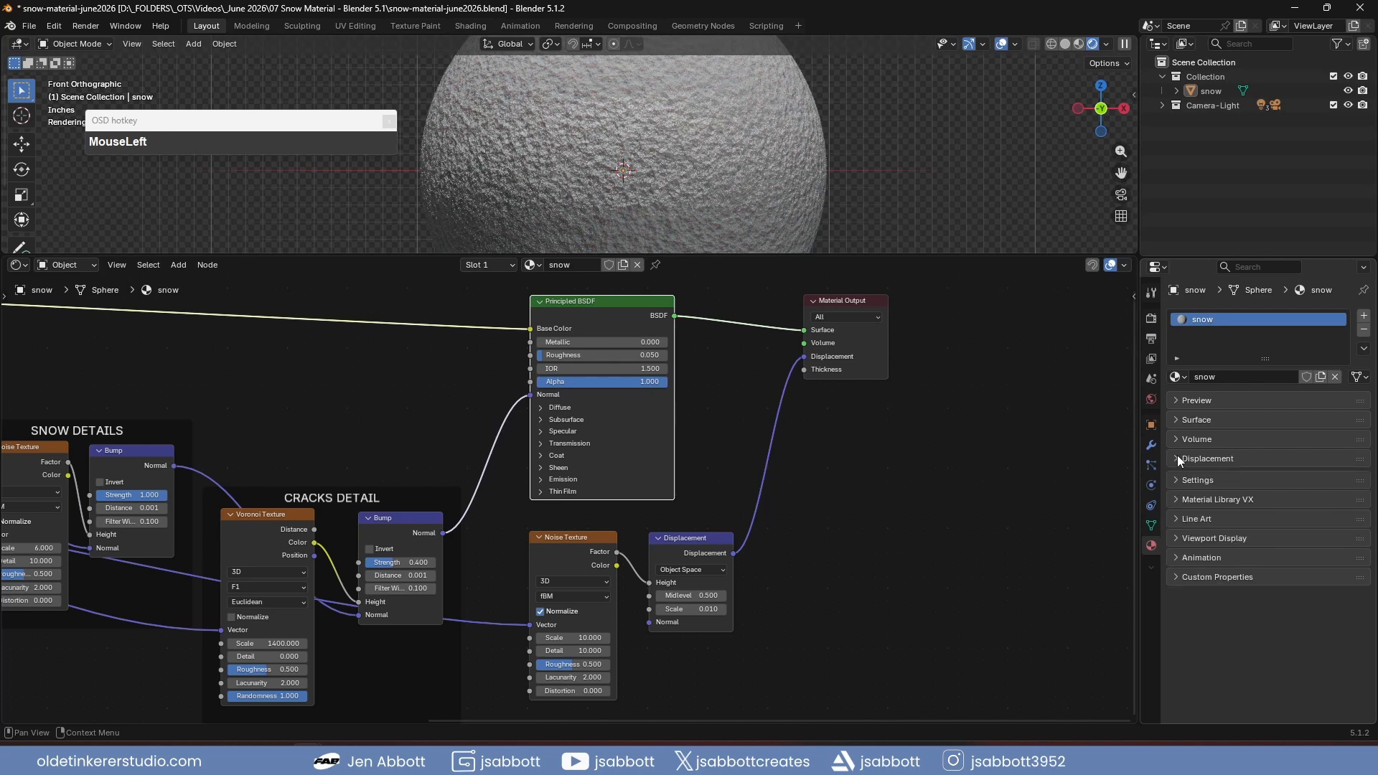
click(1178, 476)
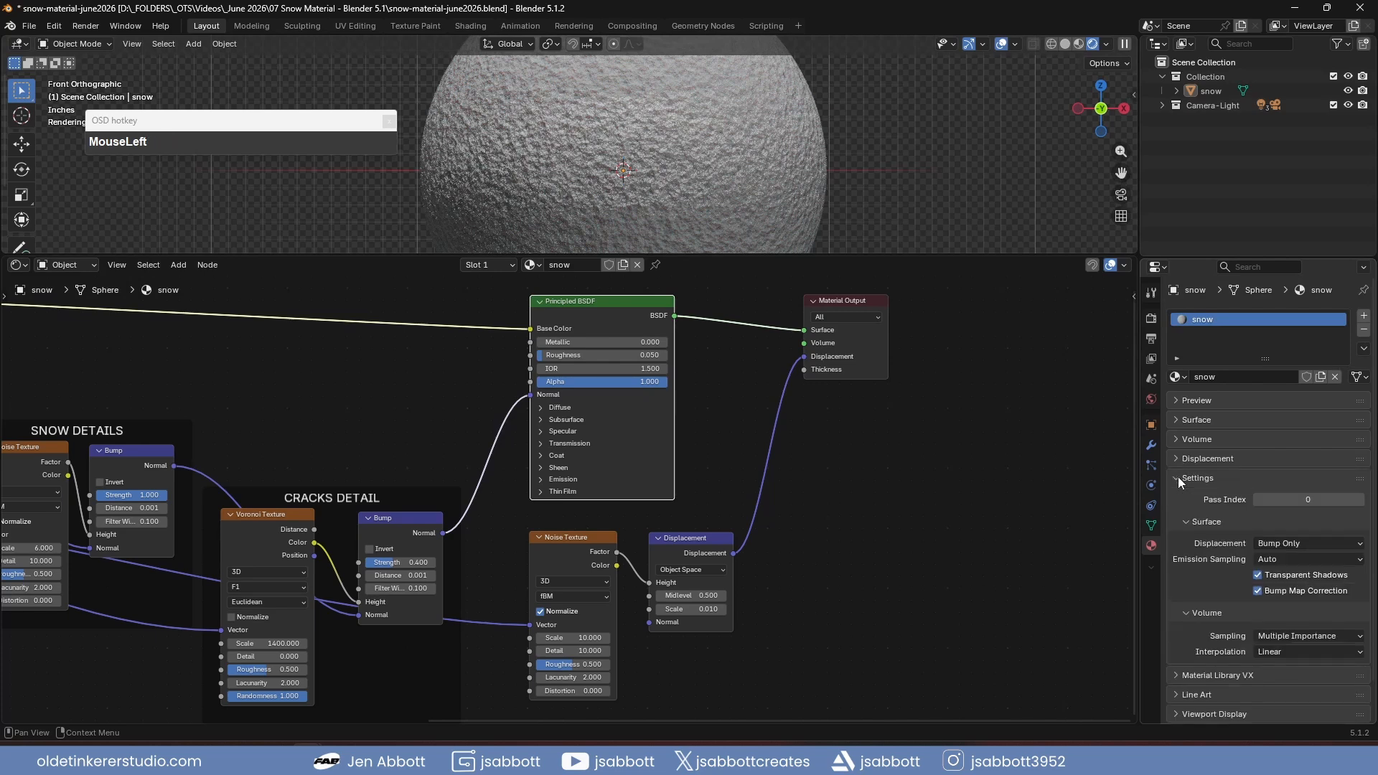
click(1289, 544)
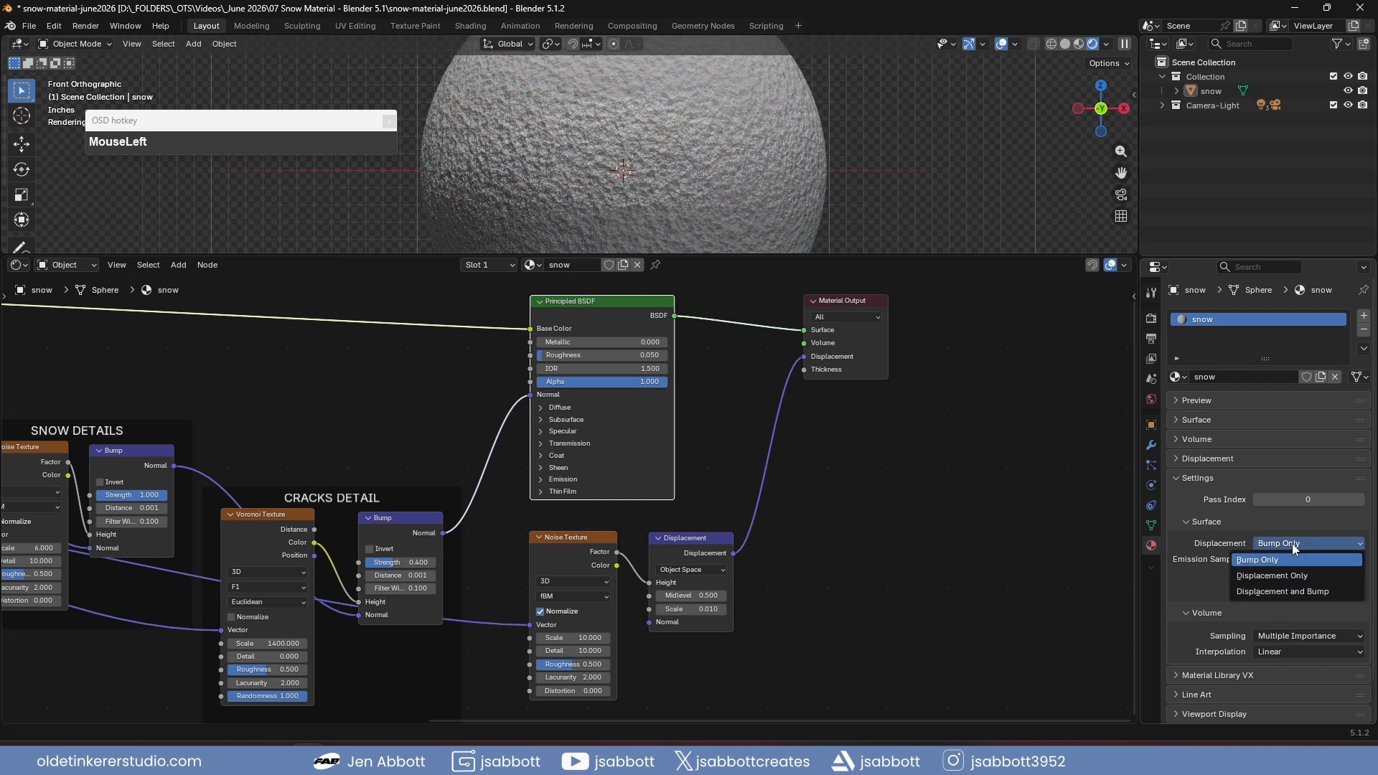
click(1292, 592)
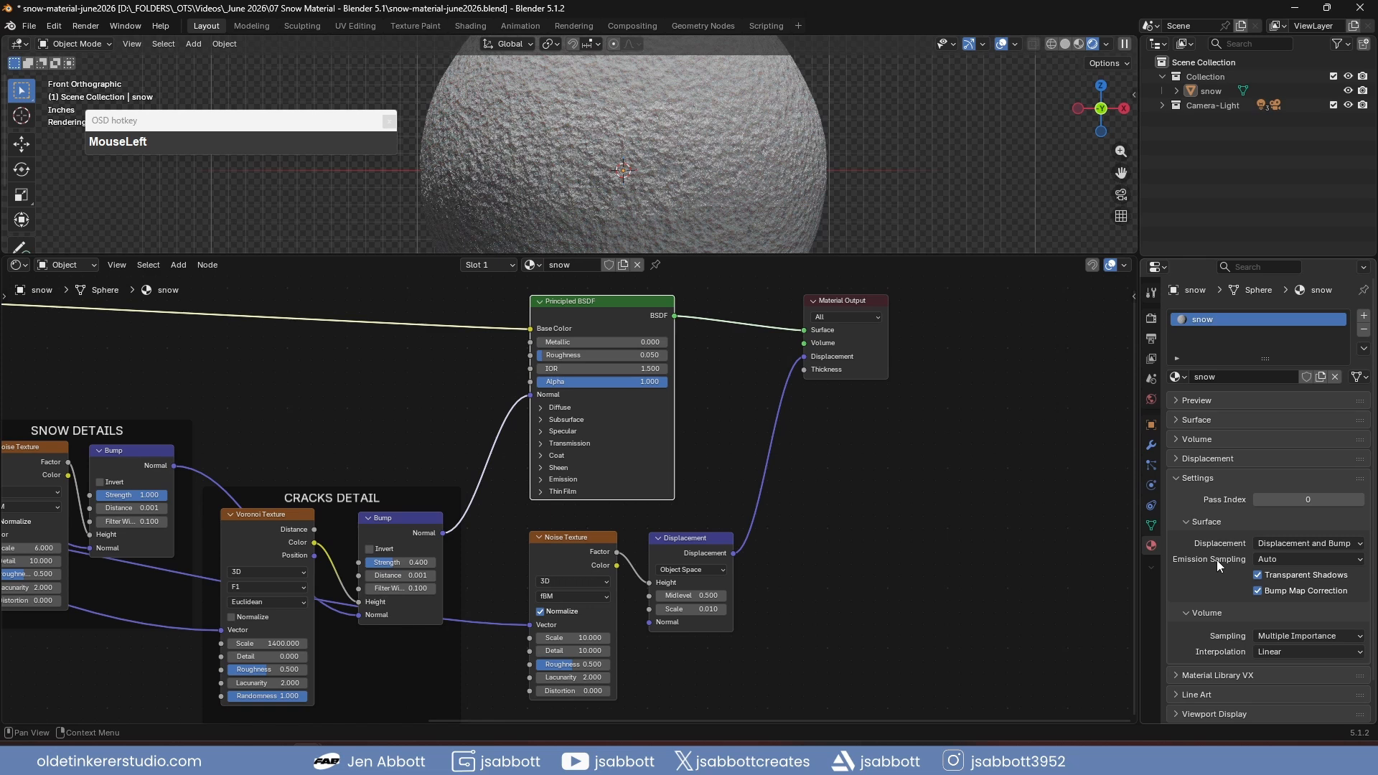
- Set the Displacement node's scale to 0.05 and its midlevel to 0.6
click(693, 610)
text(0.05)
key(Return)
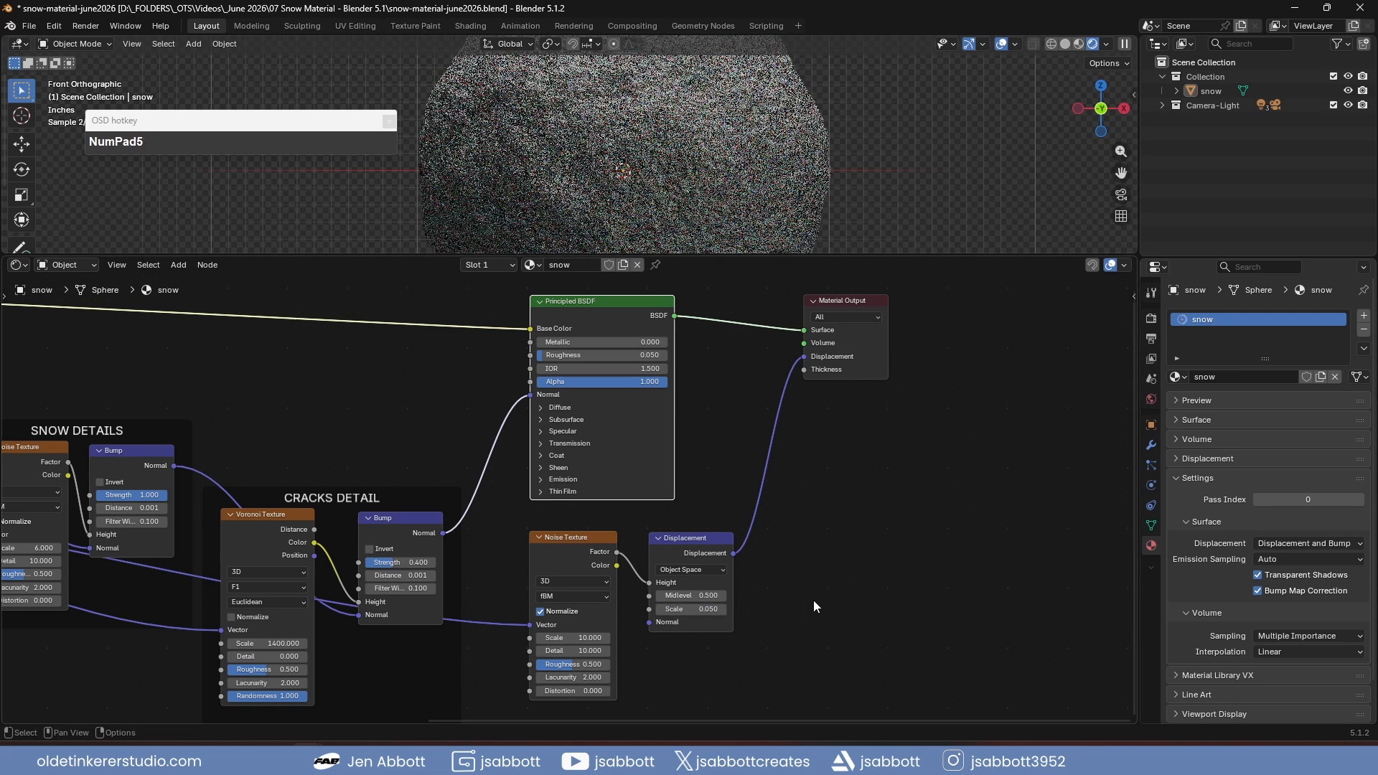
click(830, 642)
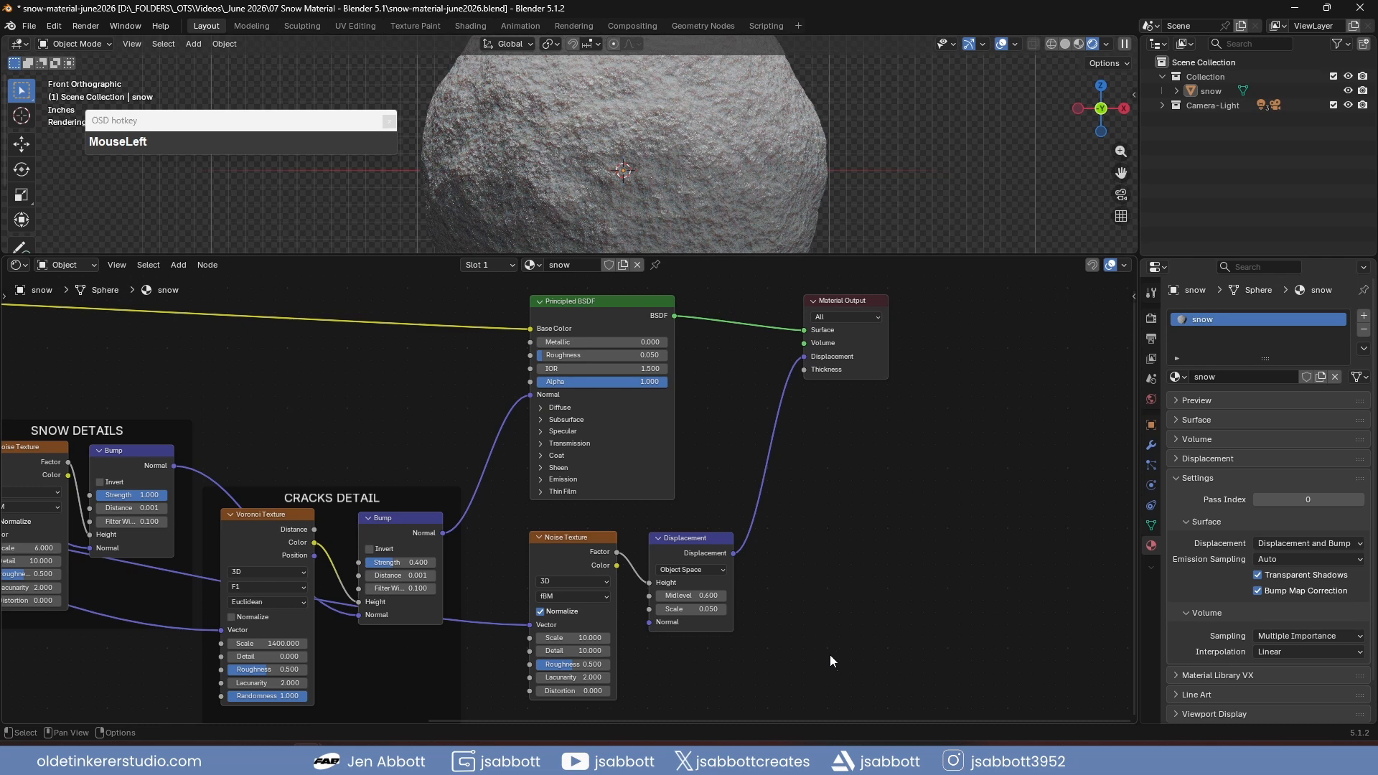
- Enclose the Displacement node and its Noise Texture in a frame labelled DISPLACEMENT DETAILS, and show the node editor maximized
drag(833, 684, 521, 516)
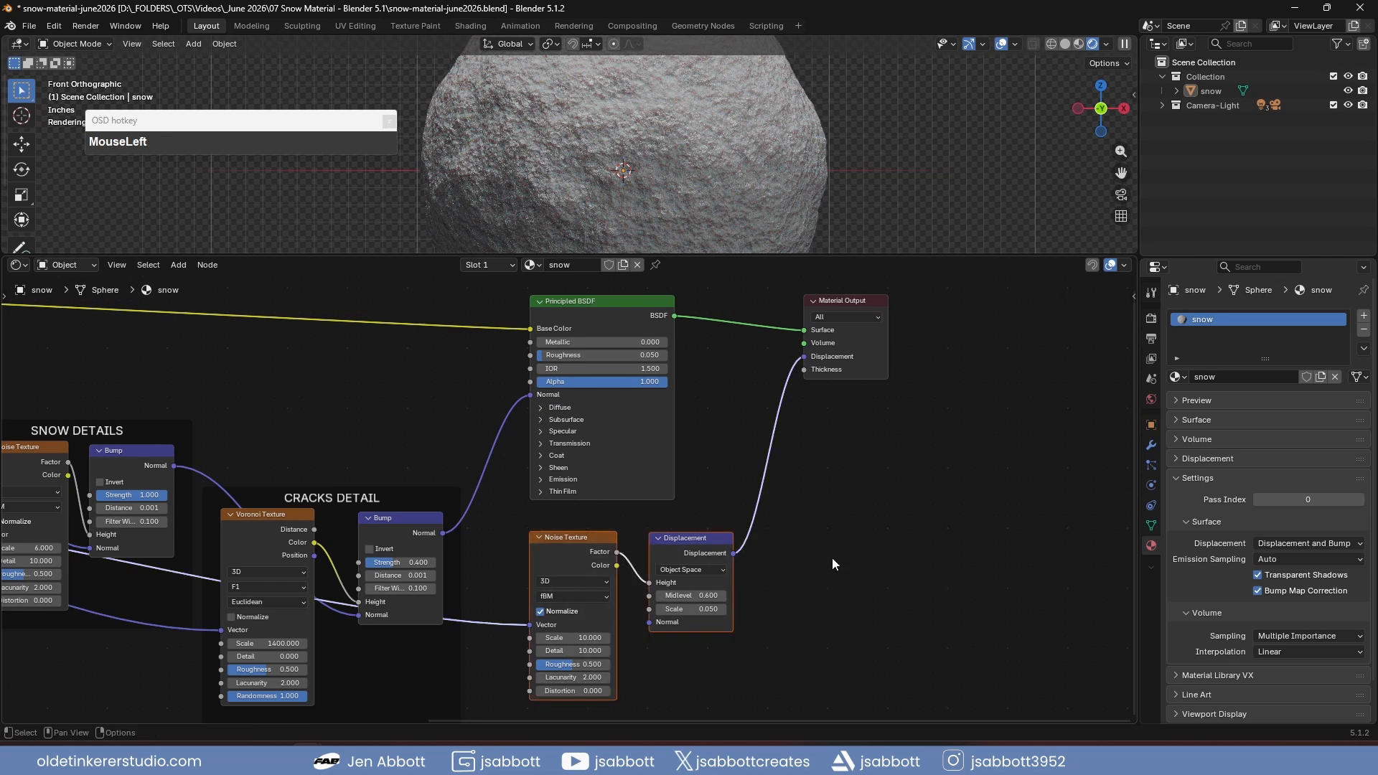
text(f)
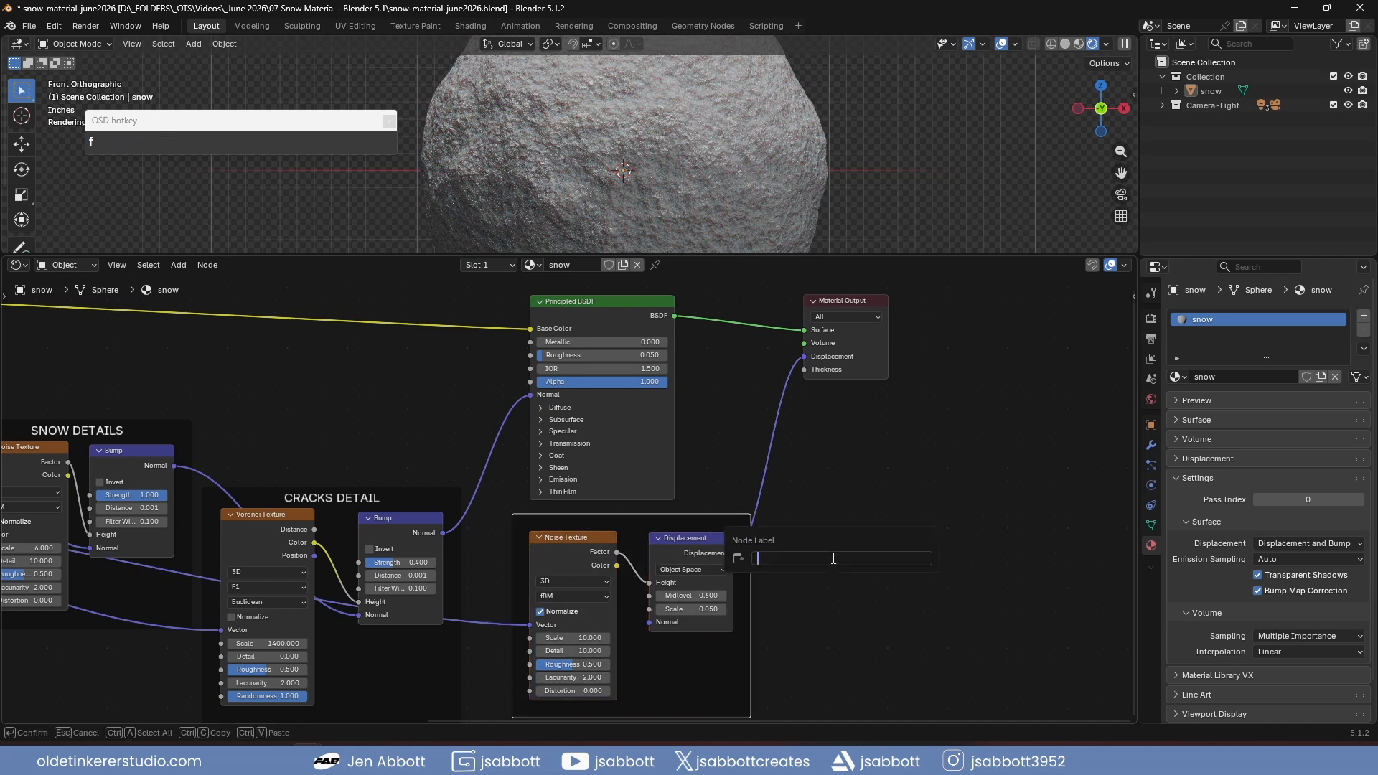
text(DISPLACEMENT)
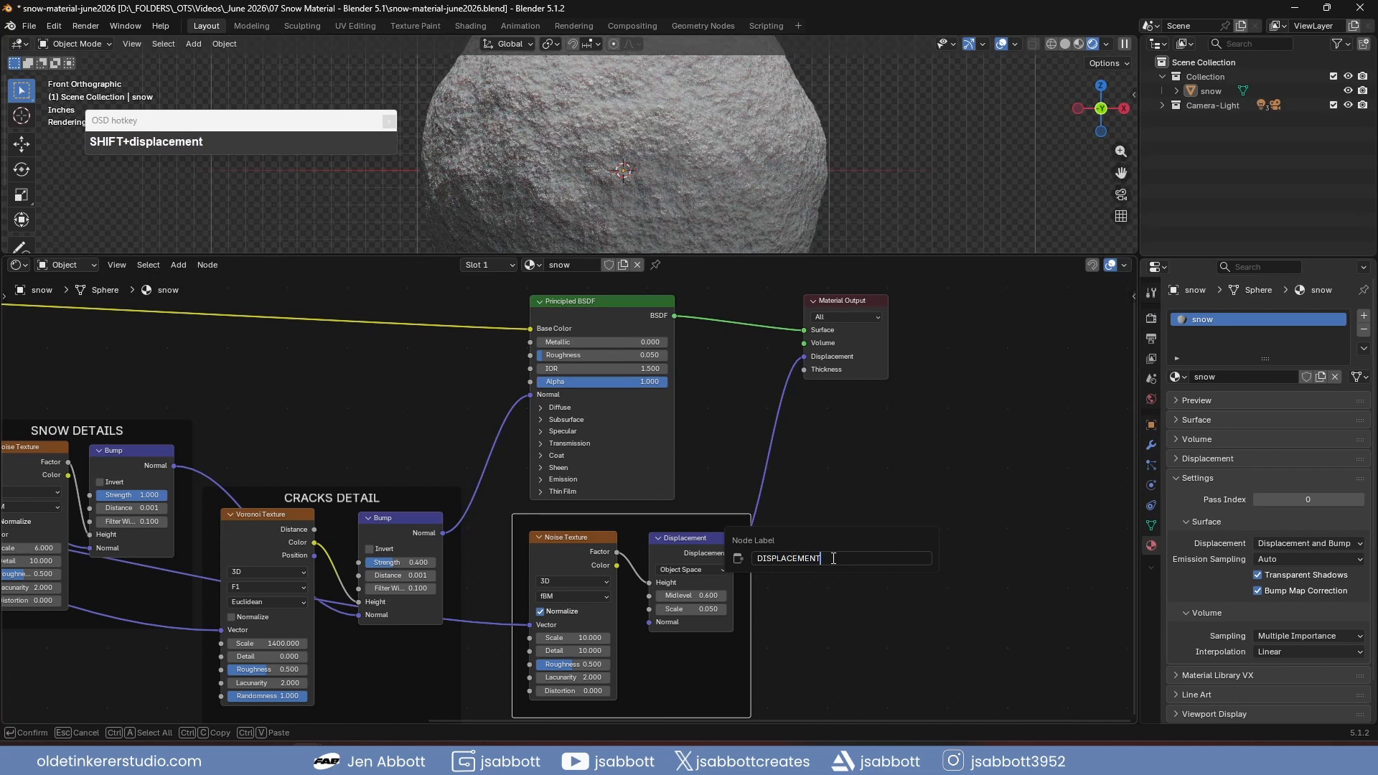
text( DETAILS)
key(Return)
key(ctrl+space)
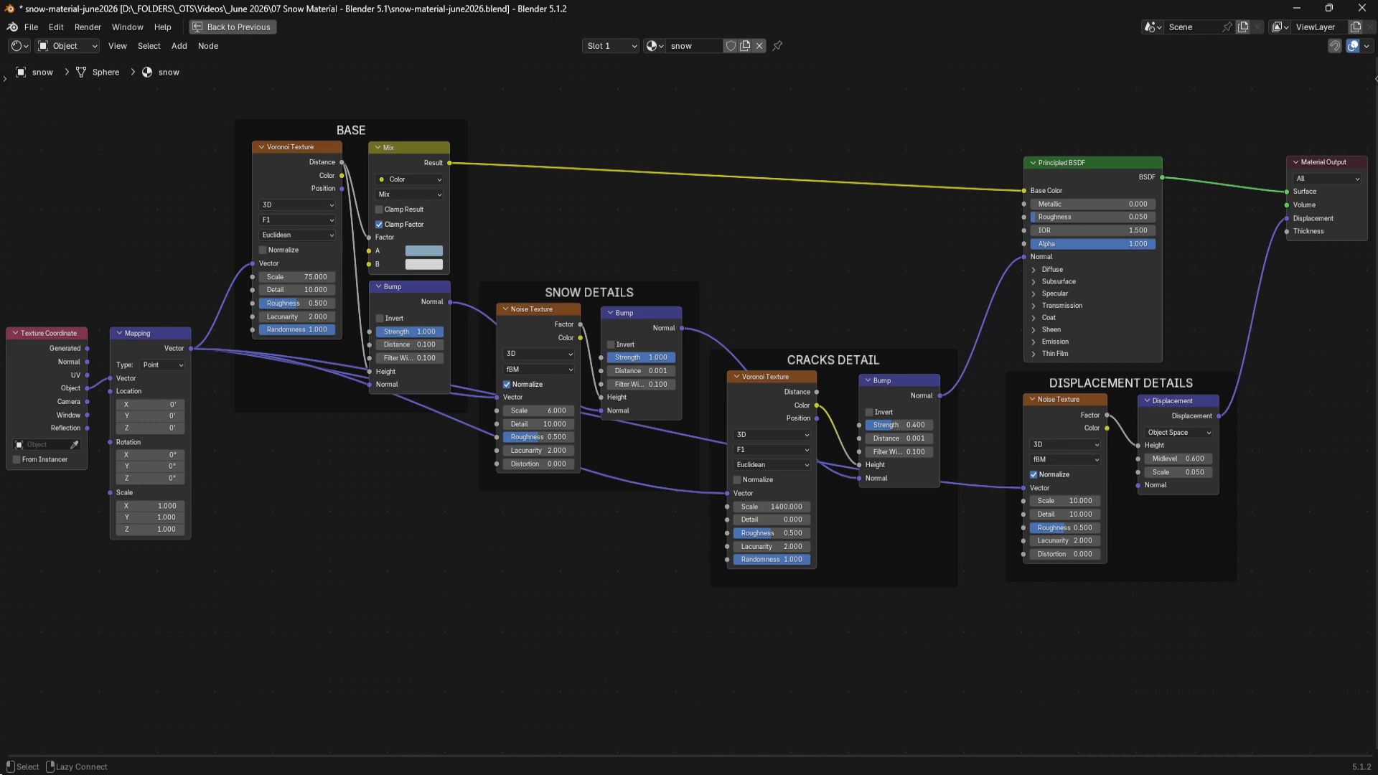